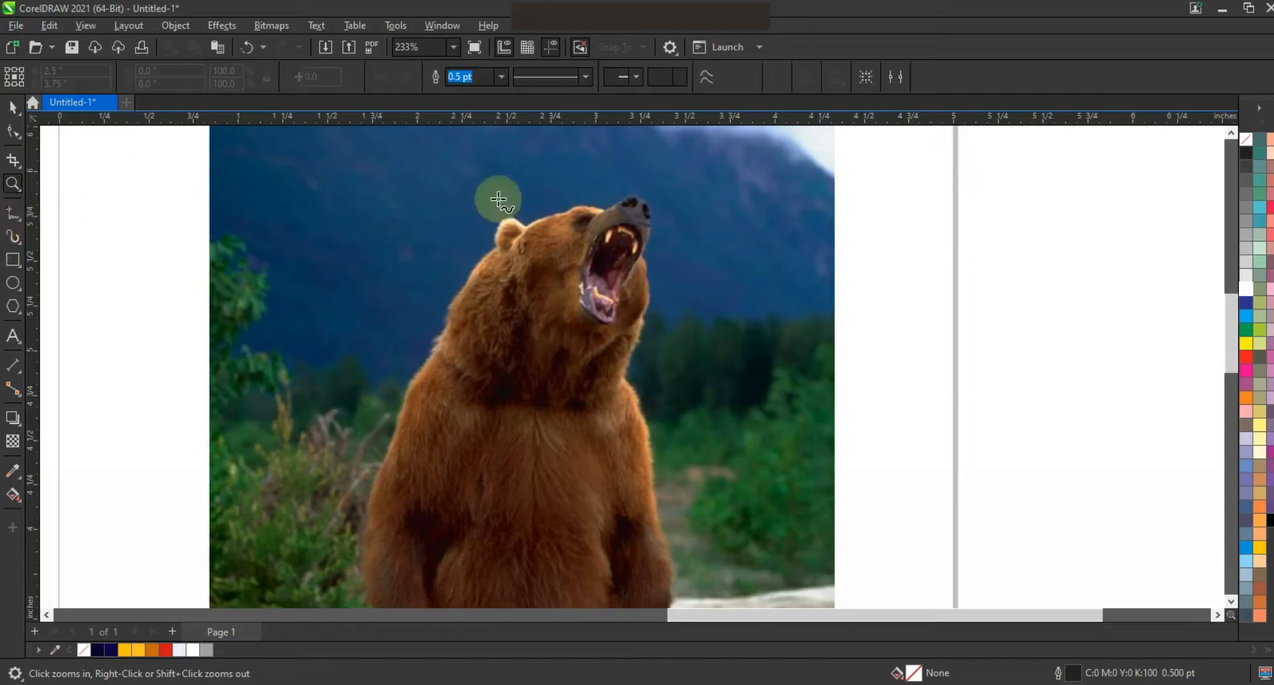
Step: Zoom in on the bear's head and start a polyline tracing from the nose over the head and ear down the back
click(12, 184)
drag(355, 177, 731, 386)
click(12, 216)
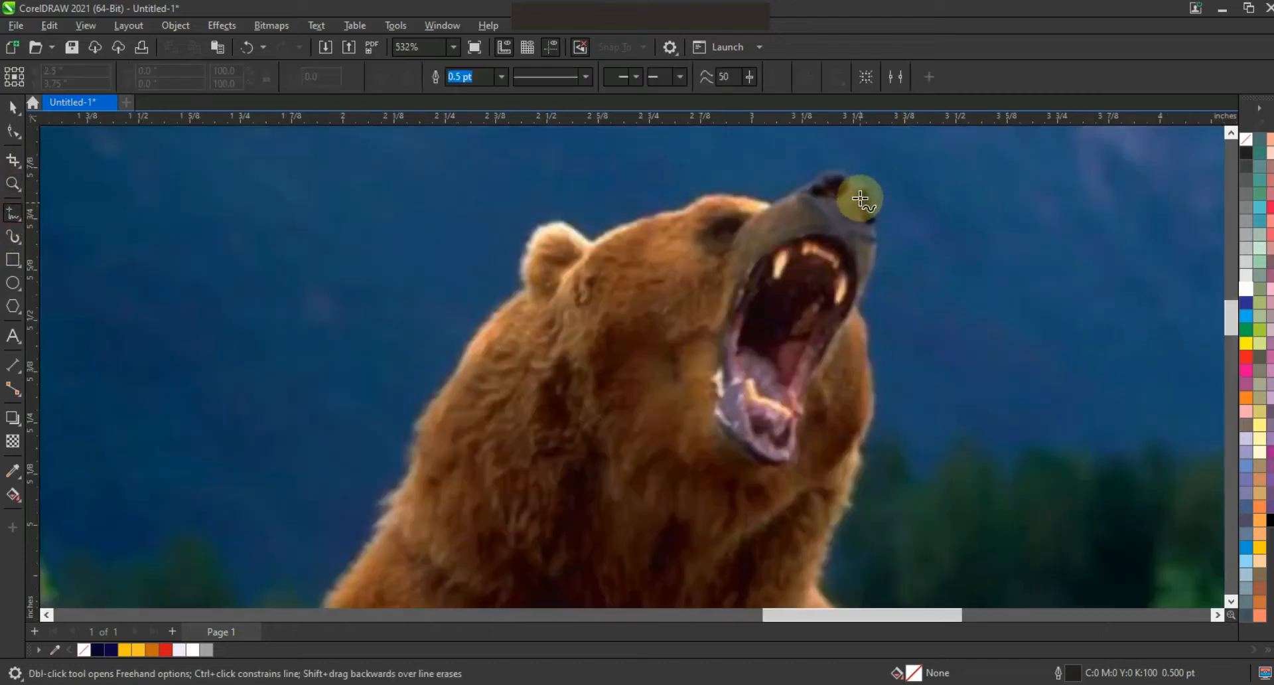
click(854, 181)
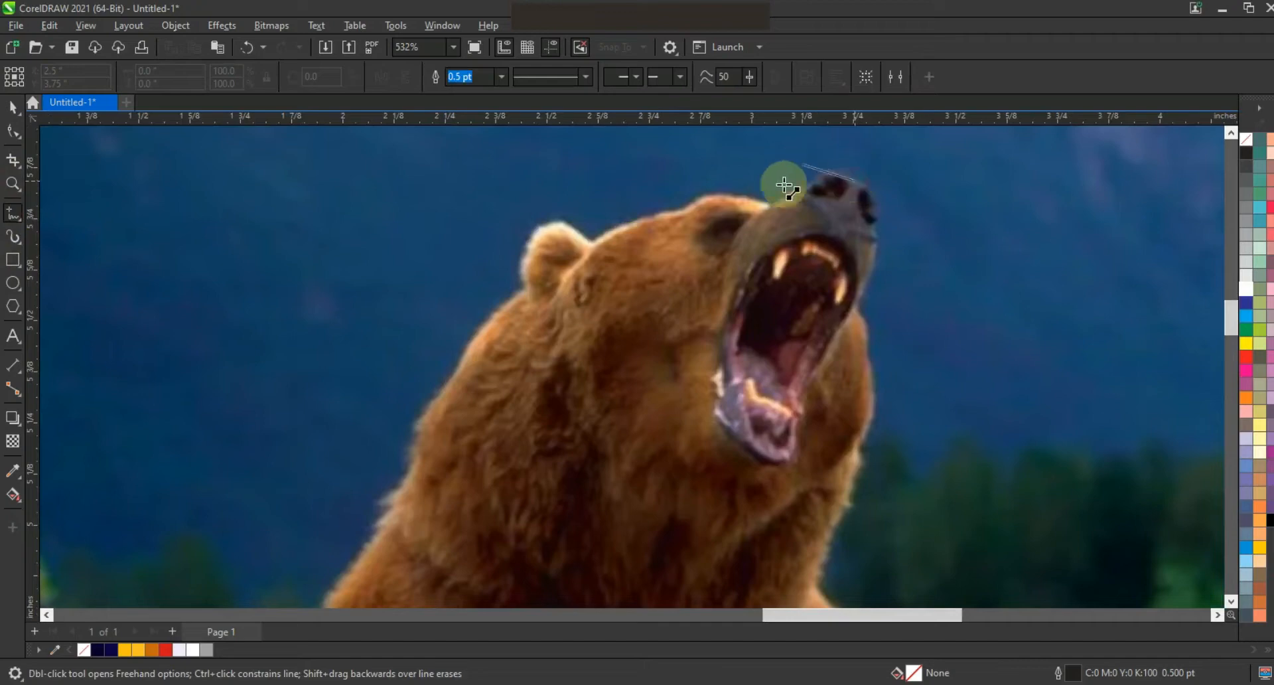
click(772, 205)
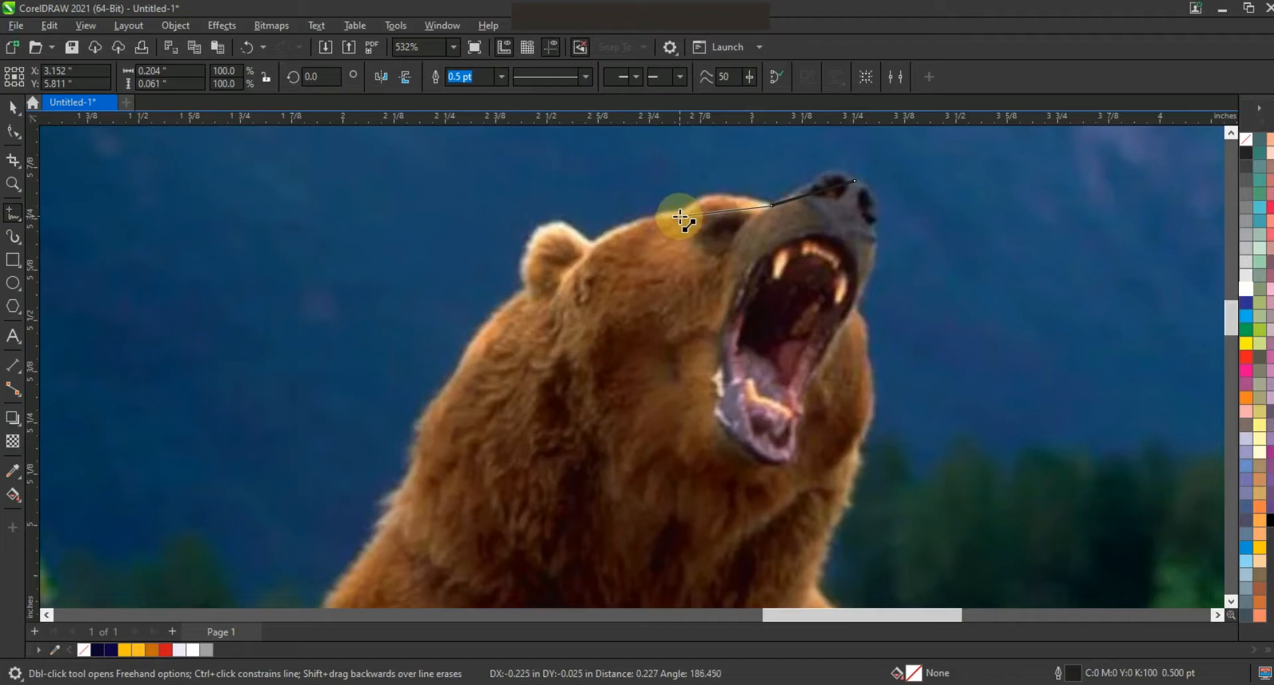
click(681, 215)
click(591, 241)
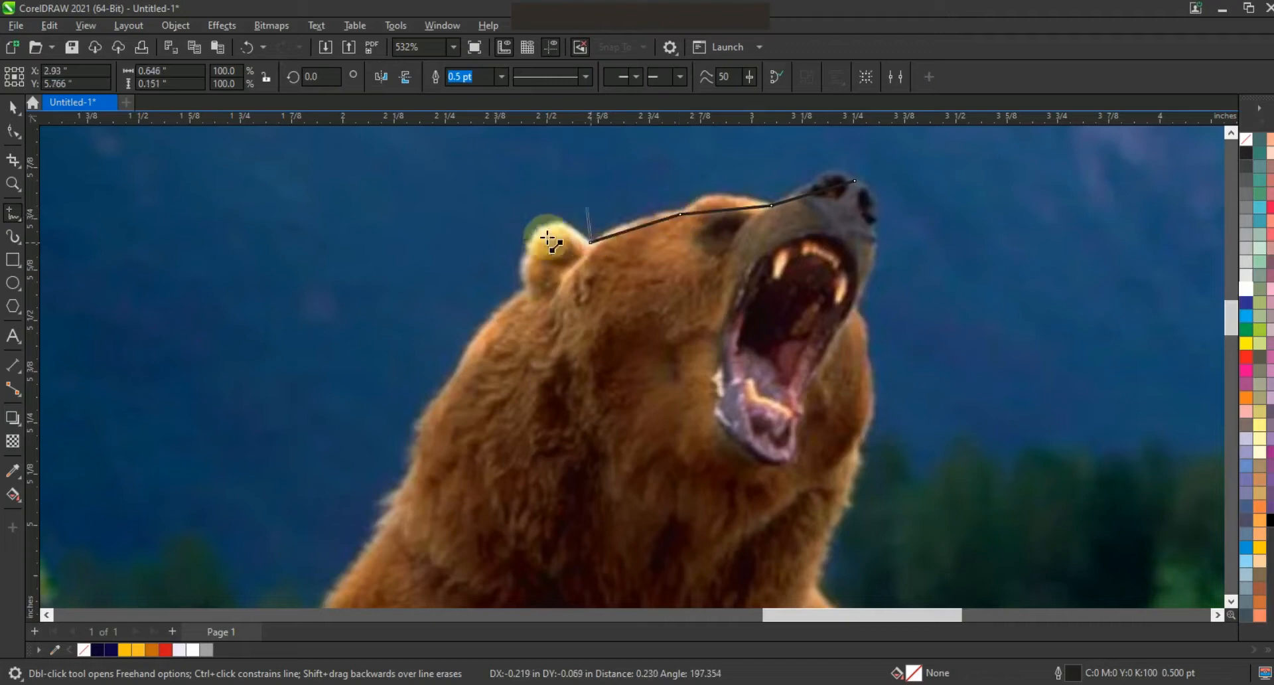
click(531, 286)
click(416, 460)
Step: Continue the polyline across the body and up the chest, closing it at the nose
key(F3)
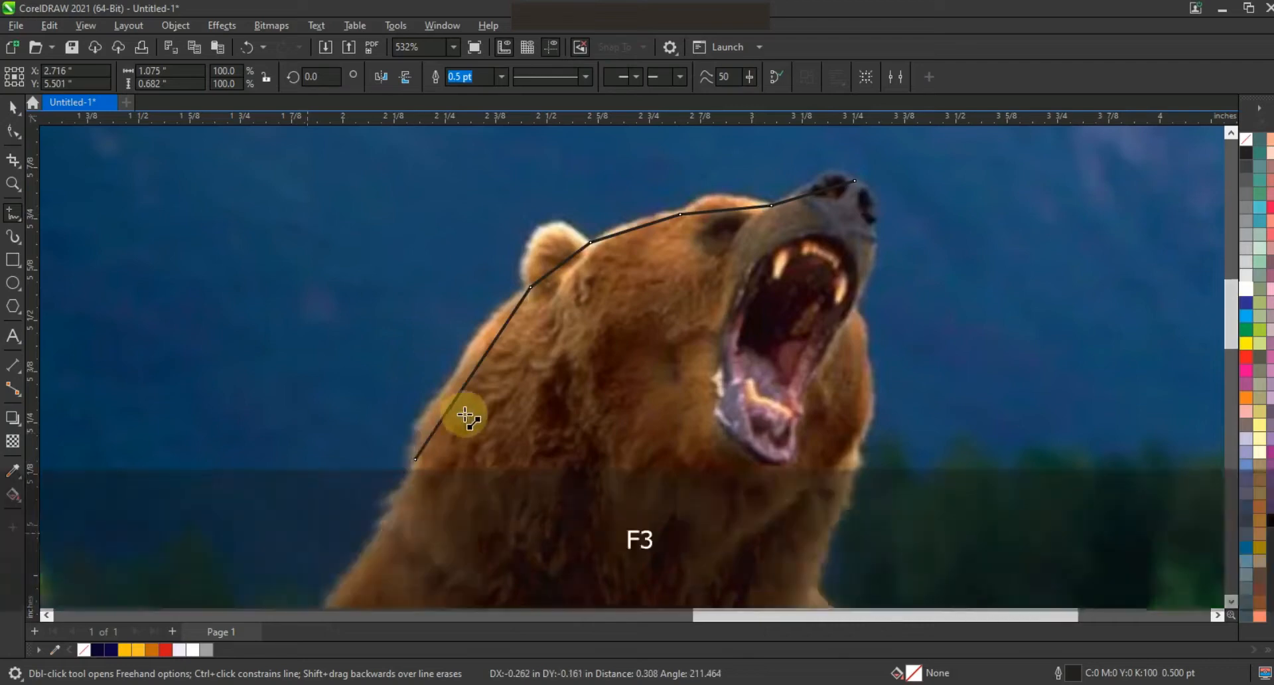
click(367, 552)
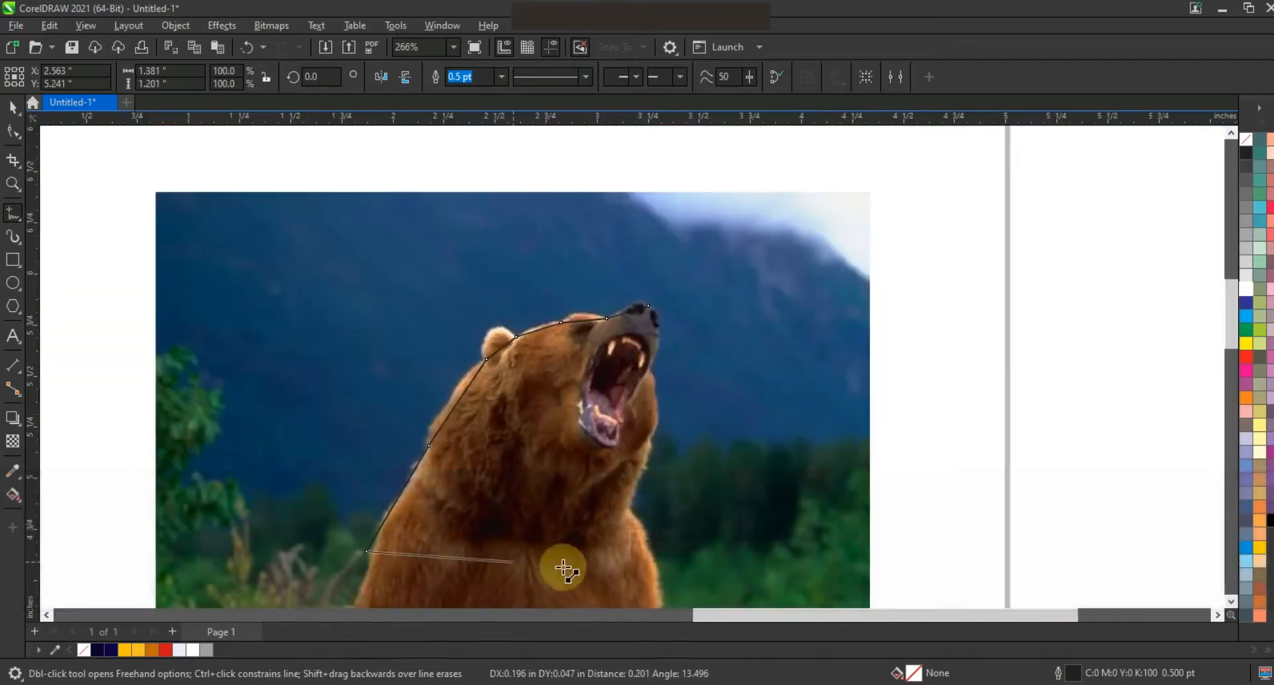
click(648, 550)
click(630, 495)
click(651, 442)
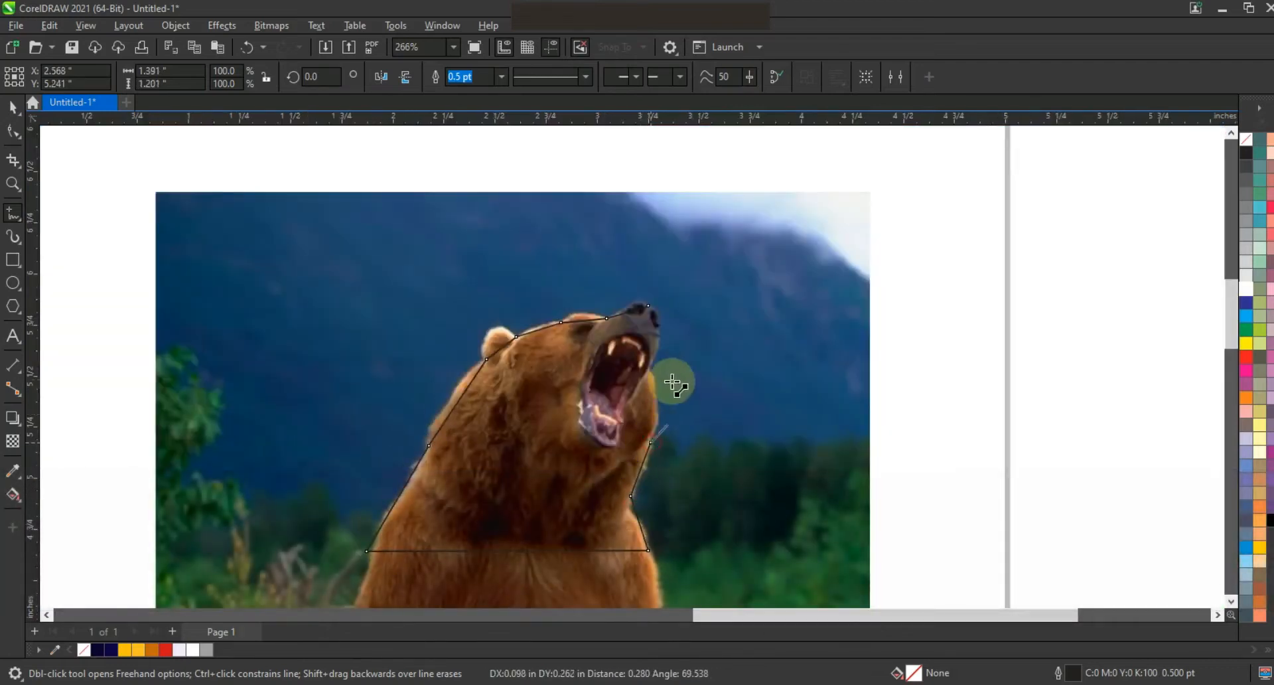
click(651, 370)
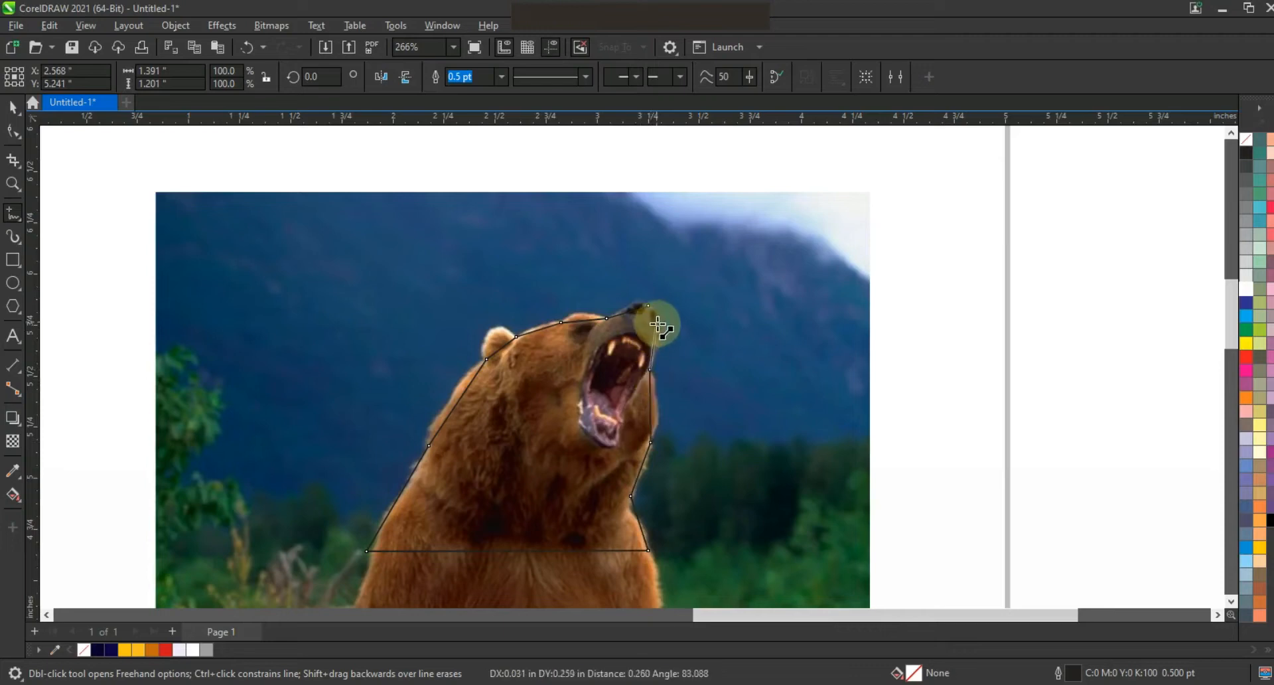
click(648, 310)
Step: Bend the outline's segments around the ear, forehead and back of the head to follow the bear's contour
click(13, 131)
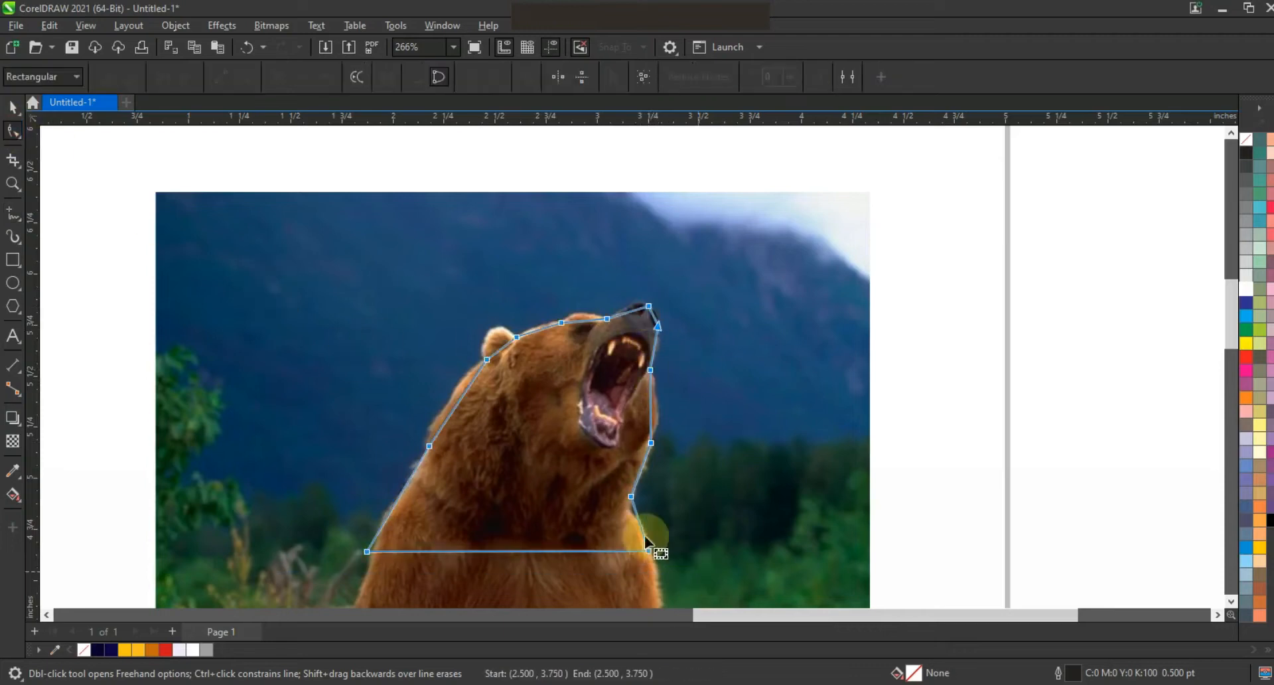
click(13, 184)
drag(411, 255, 756, 445)
click(13, 130)
drag(622, 299, 617, 282)
drag(526, 312, 521, 309)
click(470, 338)
drag(445, 356, 439, 303)
drag(419, 375, 361, 349)
drag(439, 302, 416, 250)
drag(361, 349, 359, 349)
drag(416, 250, 413, 249)
click(802, 260)
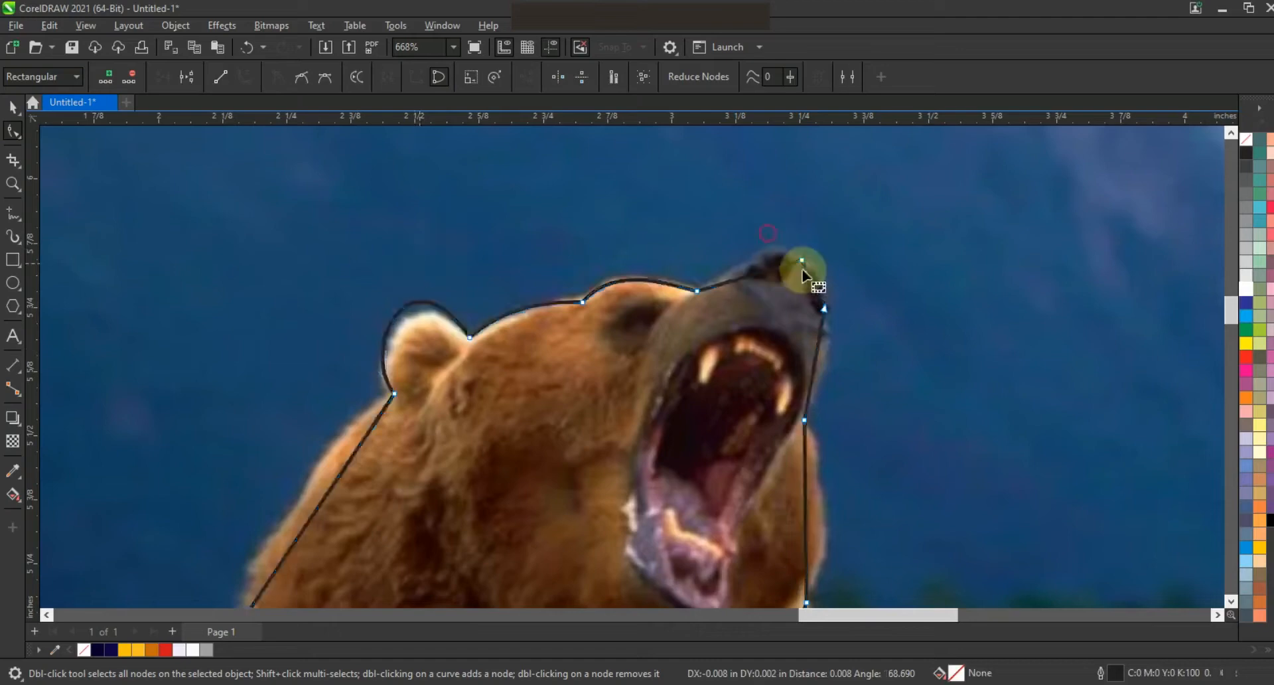
Step: Curve the outline's snout and chest segments to match the bear's muzzle and neck
drag(857, 297, 823, 337)
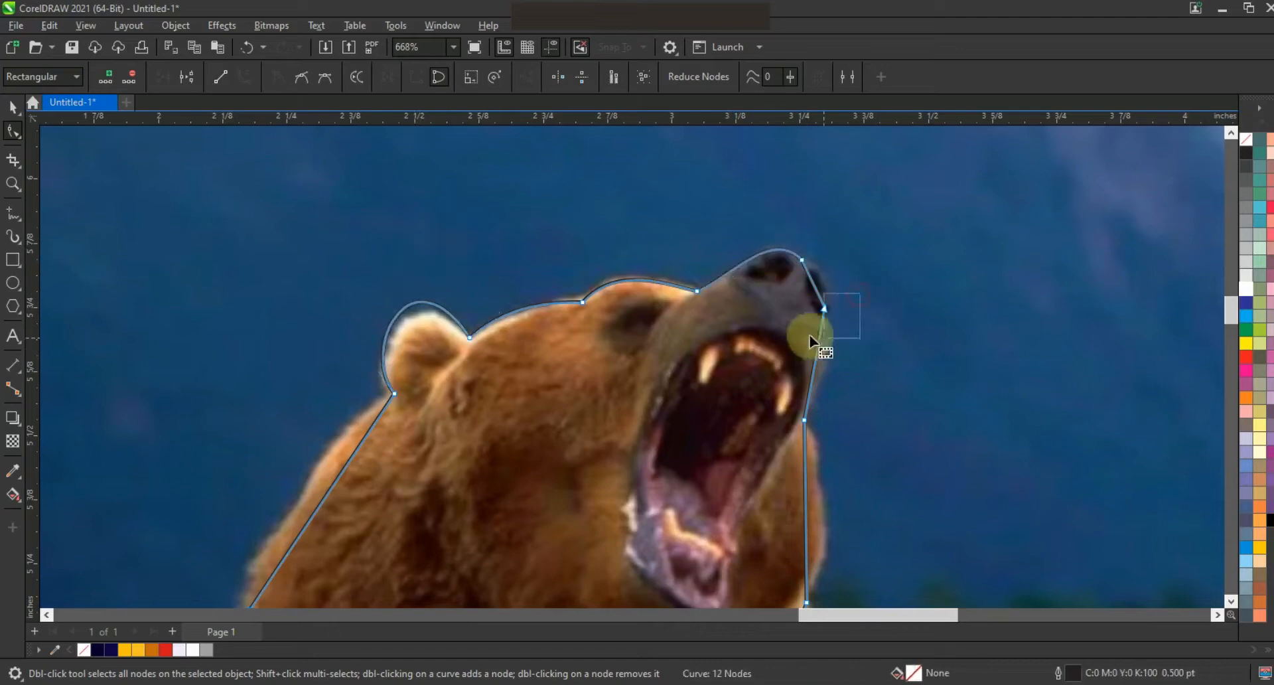
drag(812, 273, 835, 344)
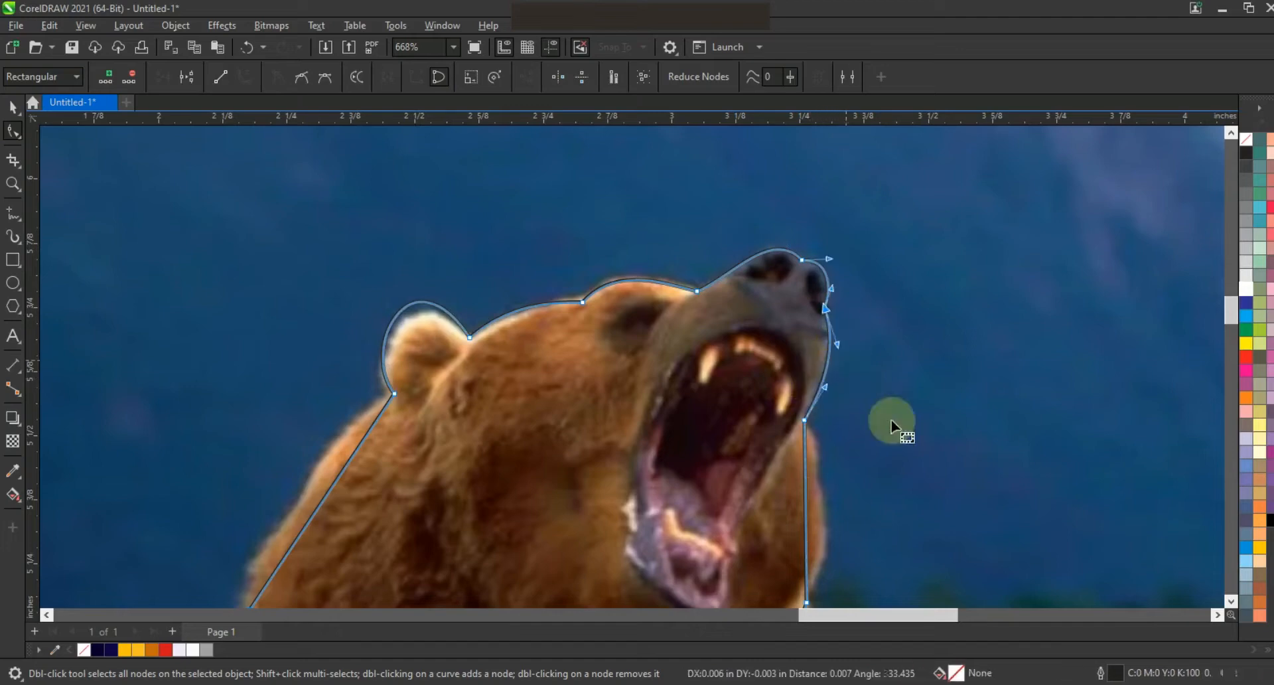
drag(834, 479, 835, 548)
key(F3)
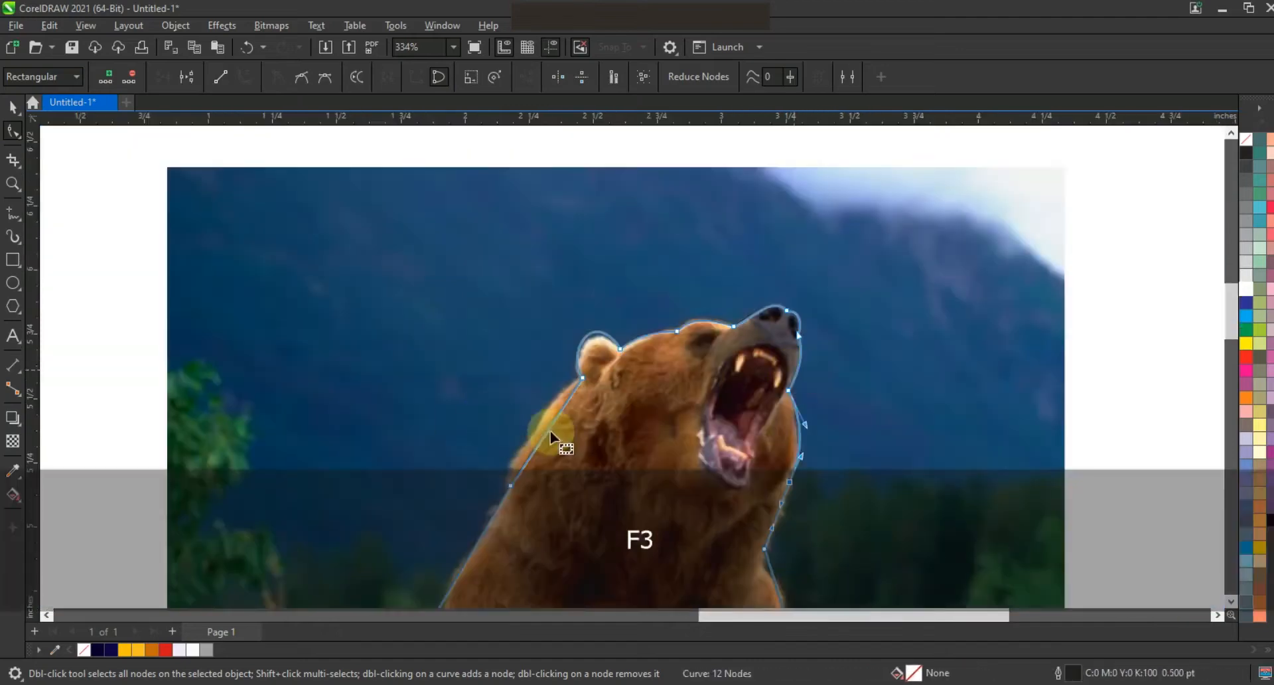
drag(536, 429, 536, 427)
drag(481, 526, 472, 535)
click(814, 584)
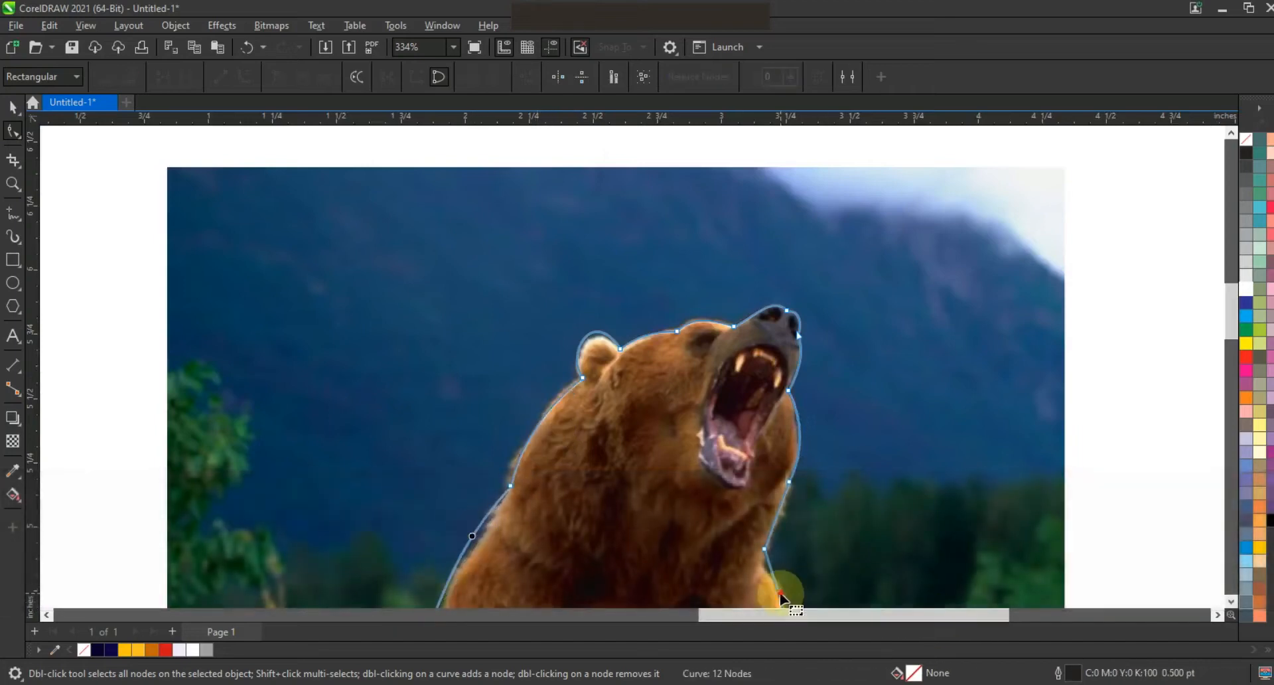
drag(778, 588, 777, 588)
click(778, 515)
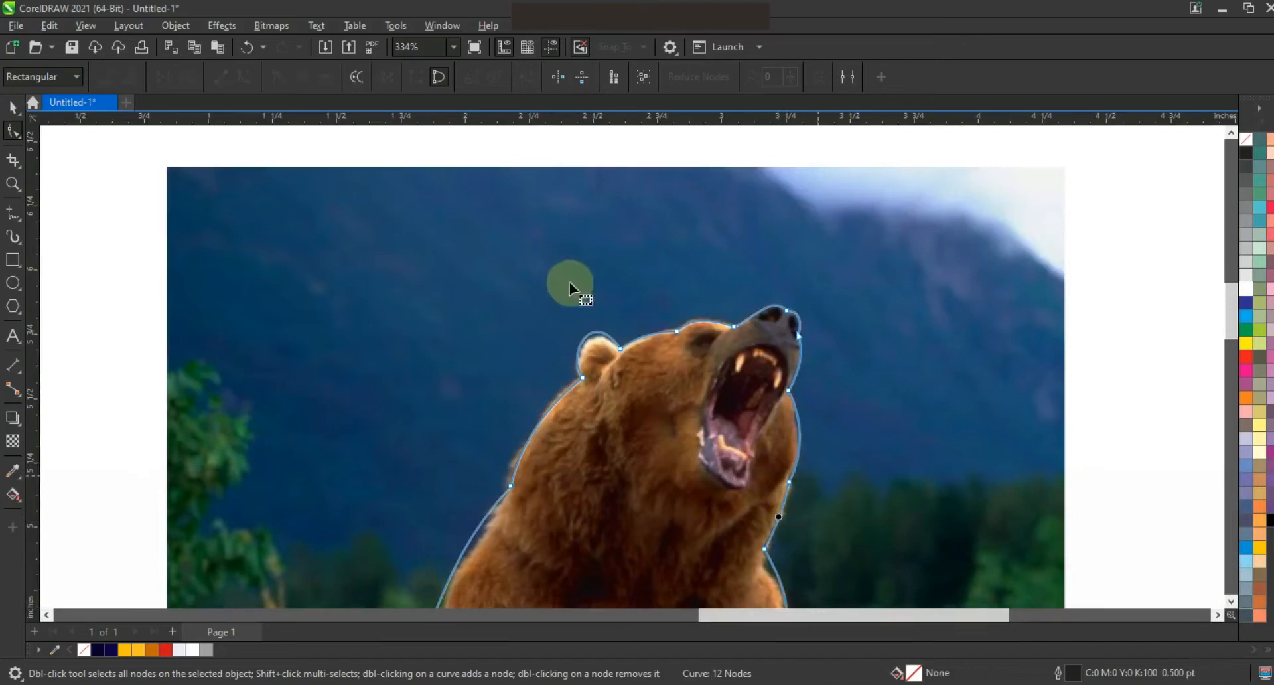
Step: Select the bear photo and apply transparency to fade it
key(z)
right_click(279, 282)
click(14, 111)
click(396, 423)
click(13, 440)
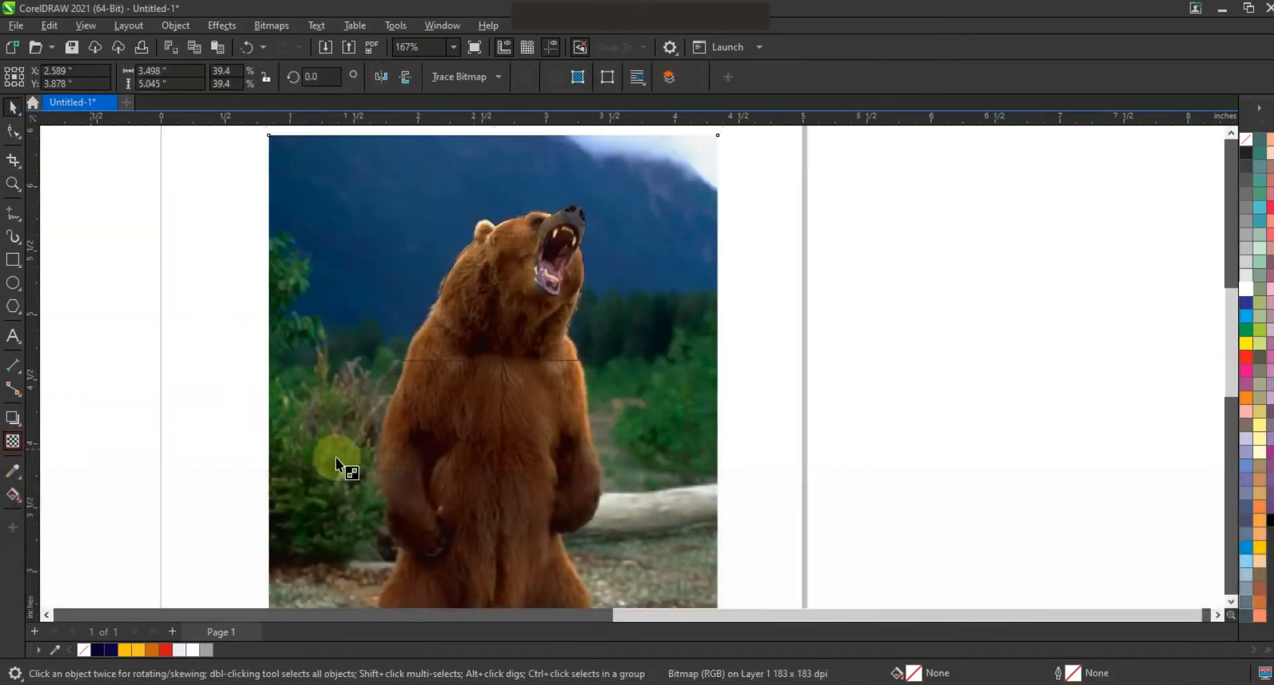
key(F3)
drag(459, 267, 616, 421)
Step: Select the traced outline and set its outline width to 1.5 pt
click(13, 183)
click(13, 108)
click(565, 385)
click(501, 76)
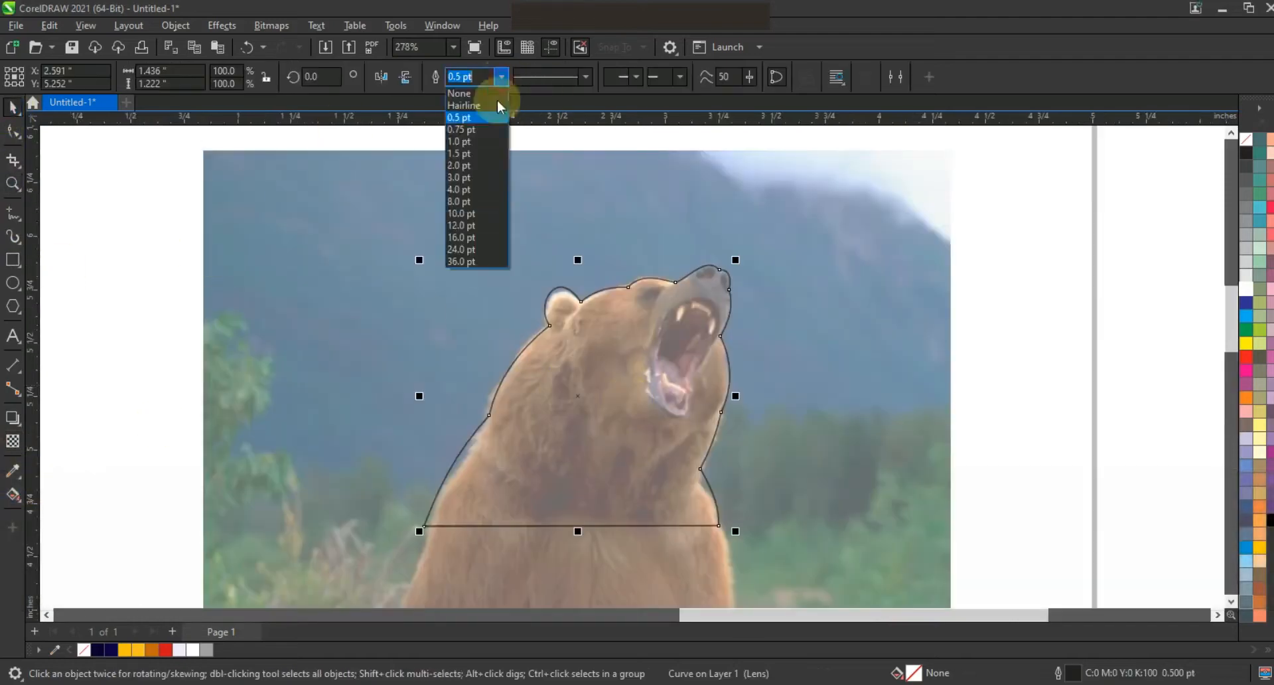
click(474, 160)
Step: Bring the traced outline in front of the photo
key(shift+Page_Up)
click(13, 441)
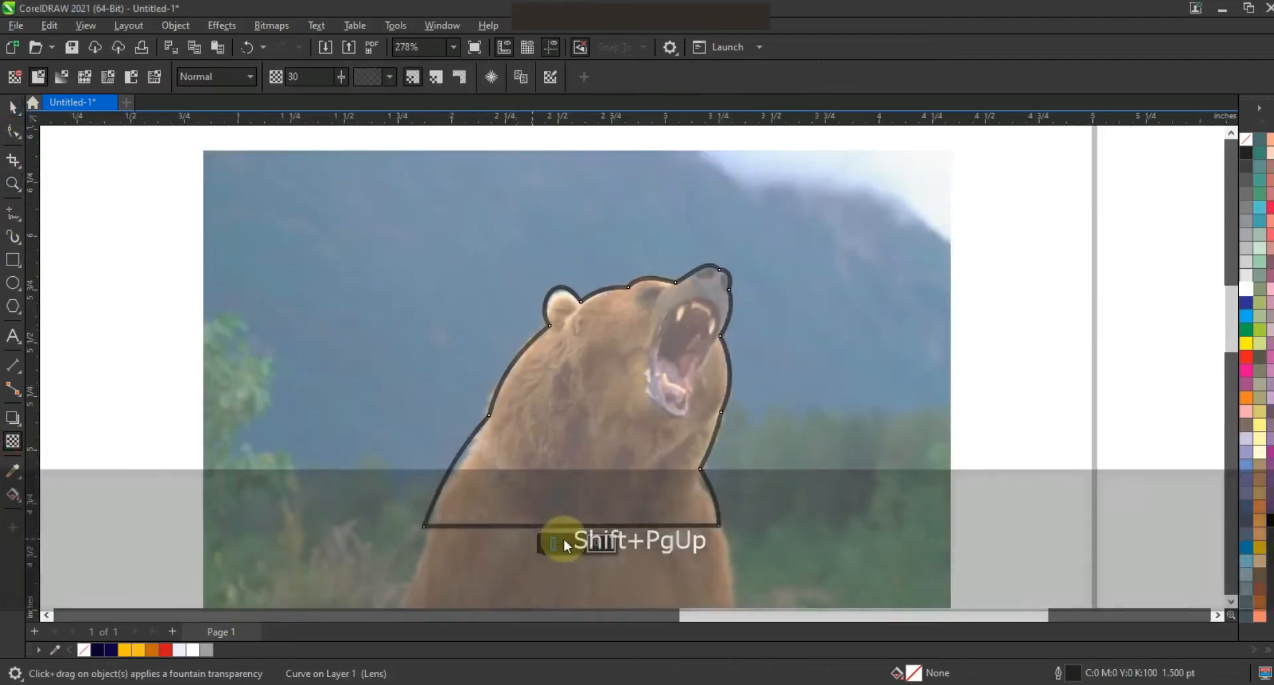
click(180, 247)
Step: Zoom in and draw a polyline along the bear's upper jaw and around the inside of the mouth
click(12, 184)
drag(428, 248, 855, 461)
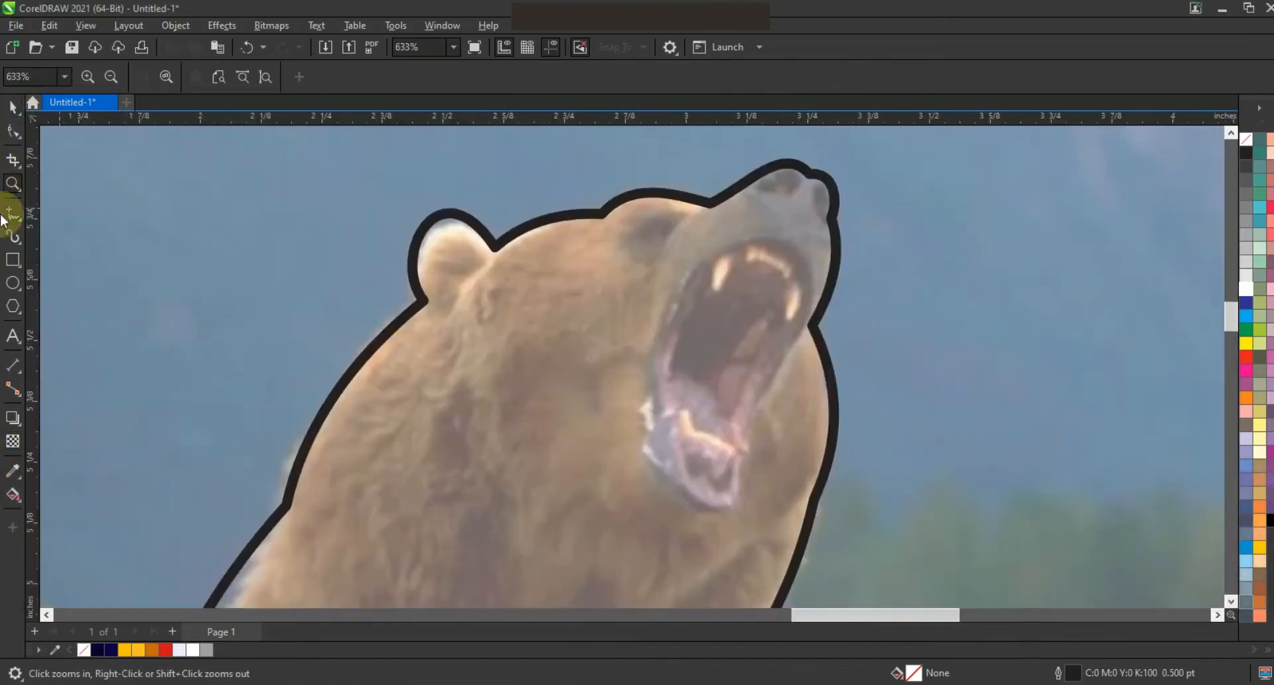
click(12, 212)
click(770, 191)
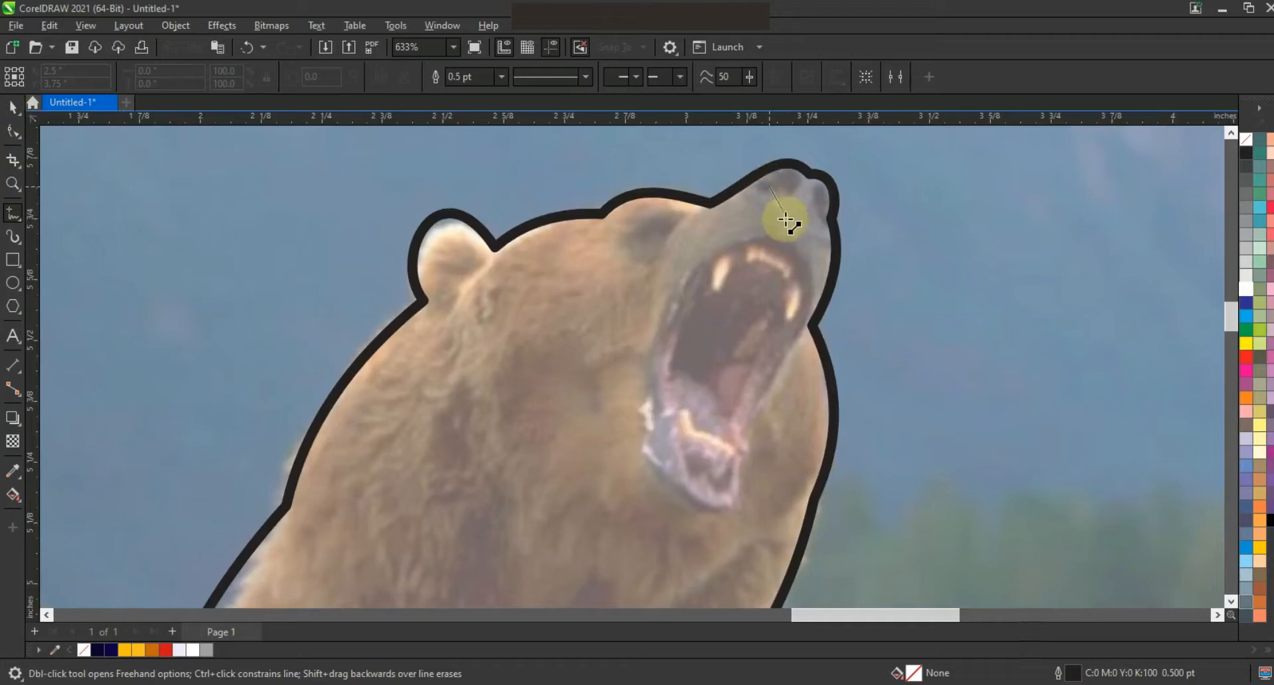
click(787, 239)
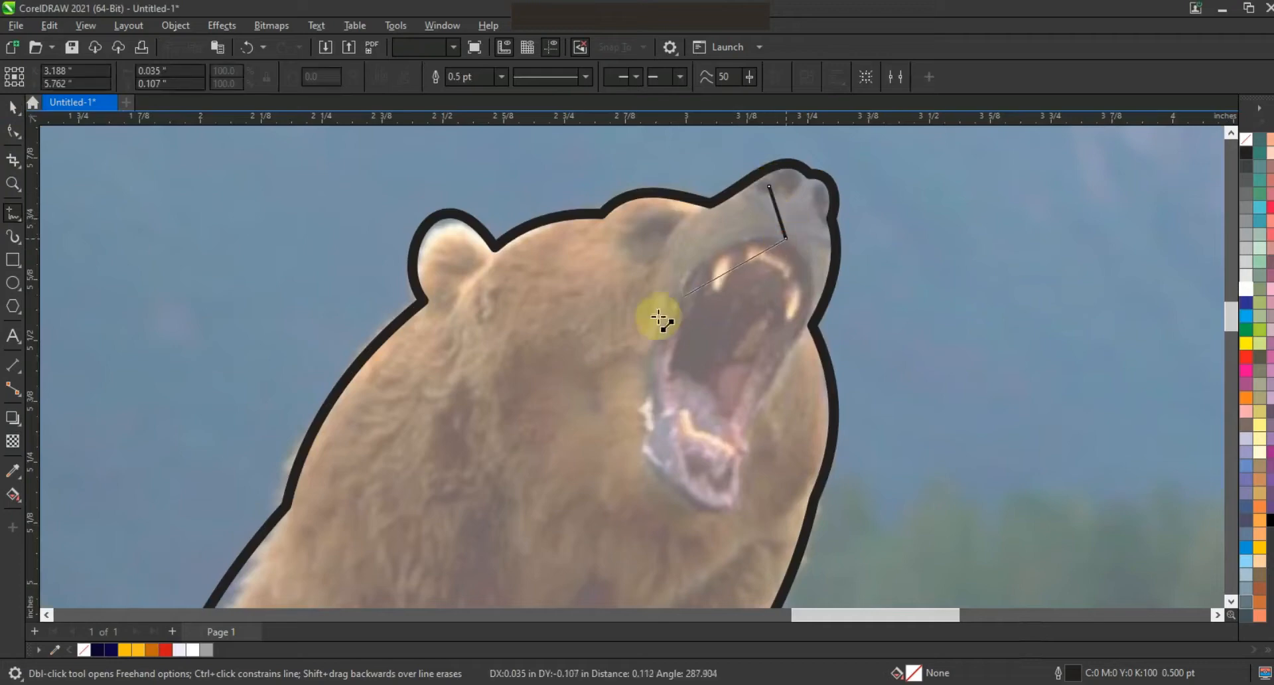
click(634, 345)
click(672, 325)
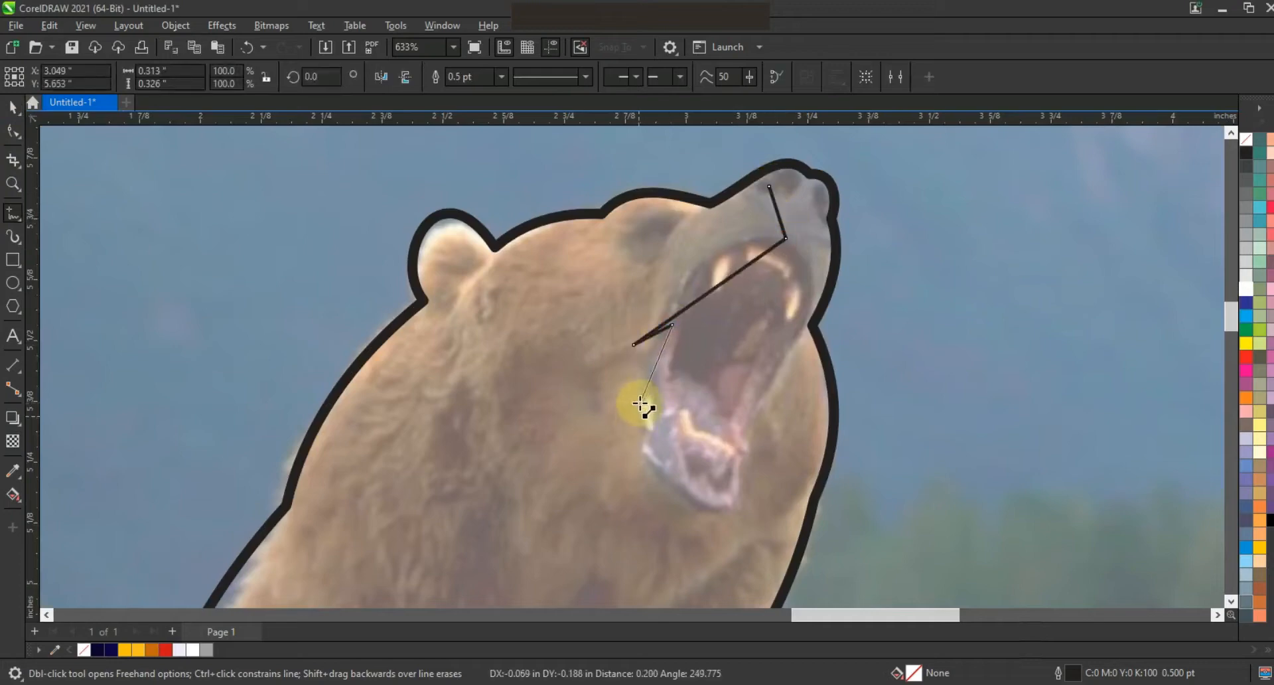
click(642, 392)
click(654, 376)
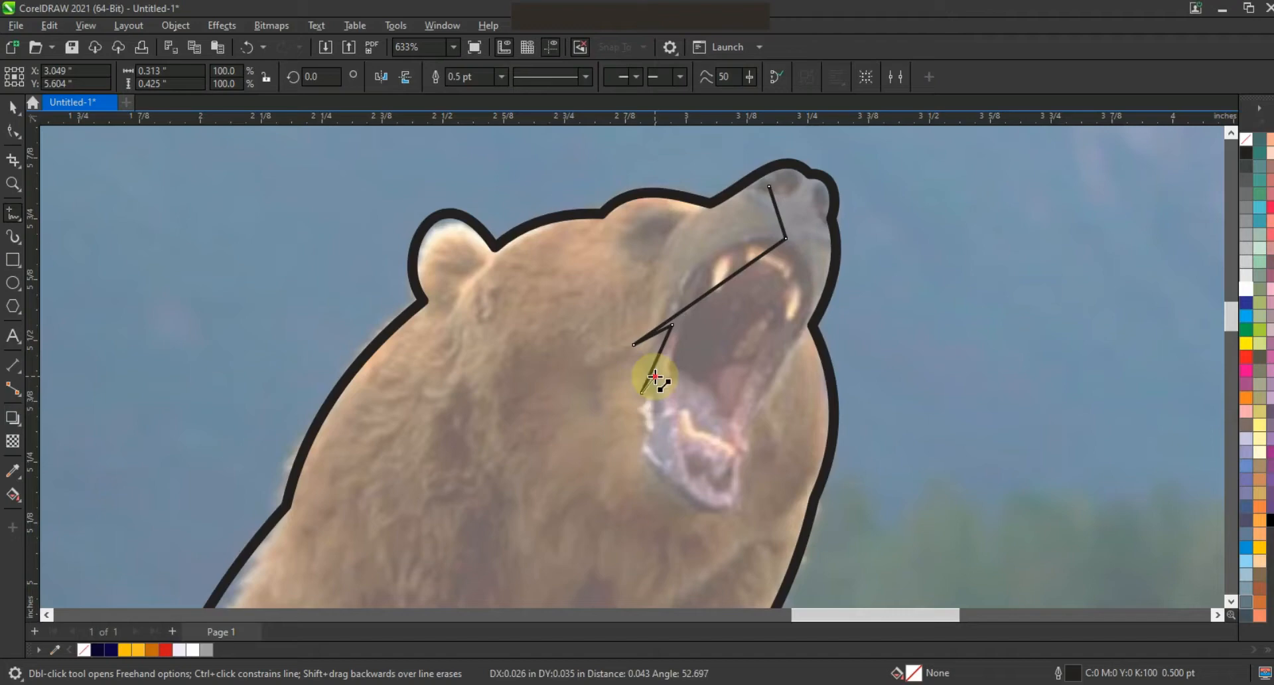
click(725, 497)
click(743, 473)
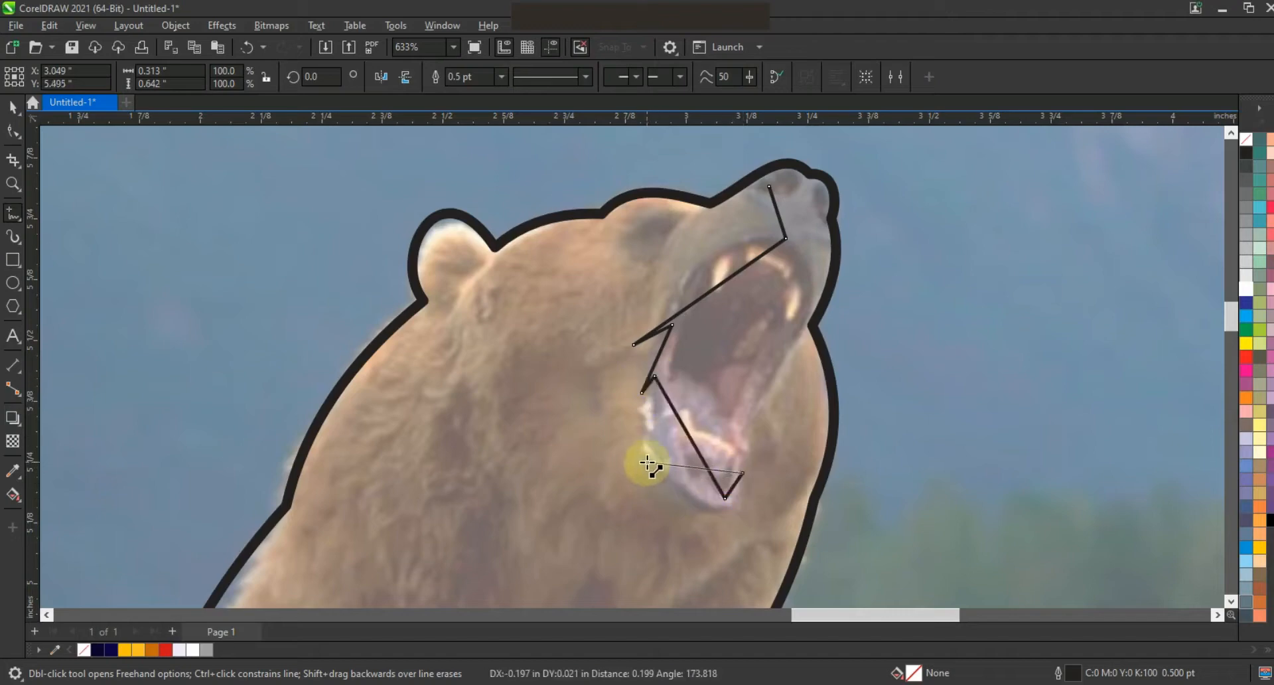
click(626, 451)
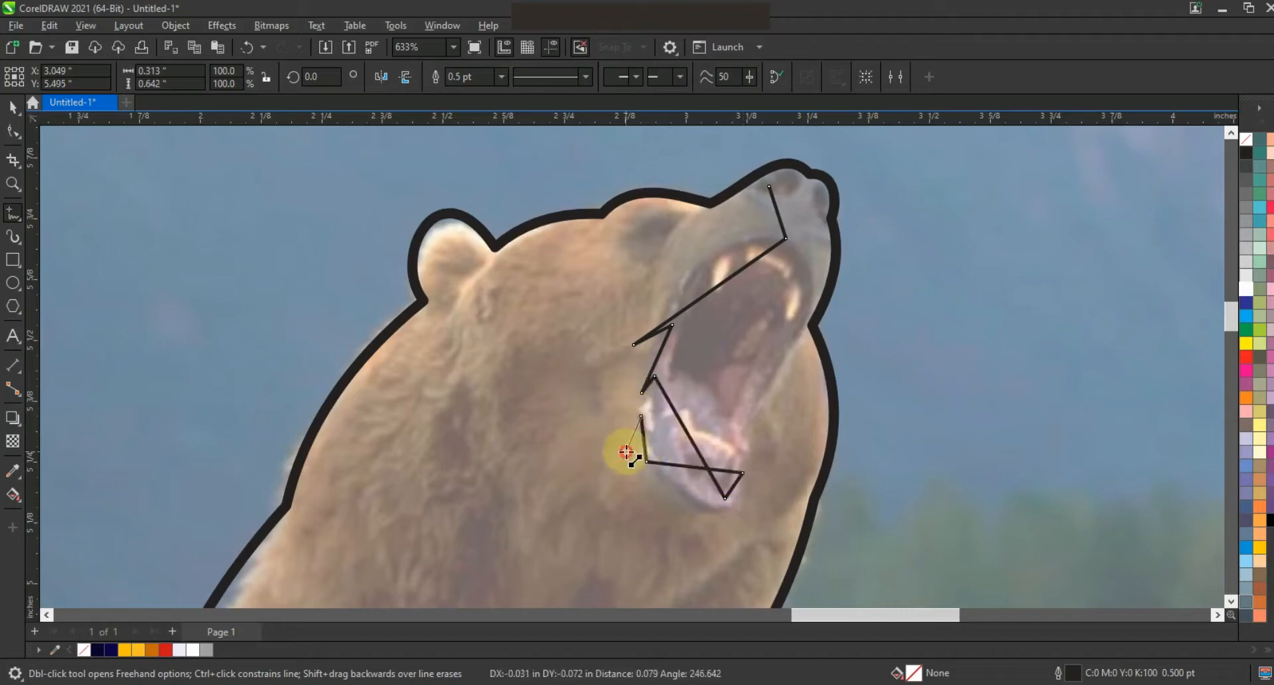
Step: Extend the polyline in a zigzag fur line across the cheek and neck, finishing it below the jaw
click(617, 397)
click(605, 504)
click(584, 423)
click(586, 559)
click(506, 434)
click(503, 386)
click(475, 375)
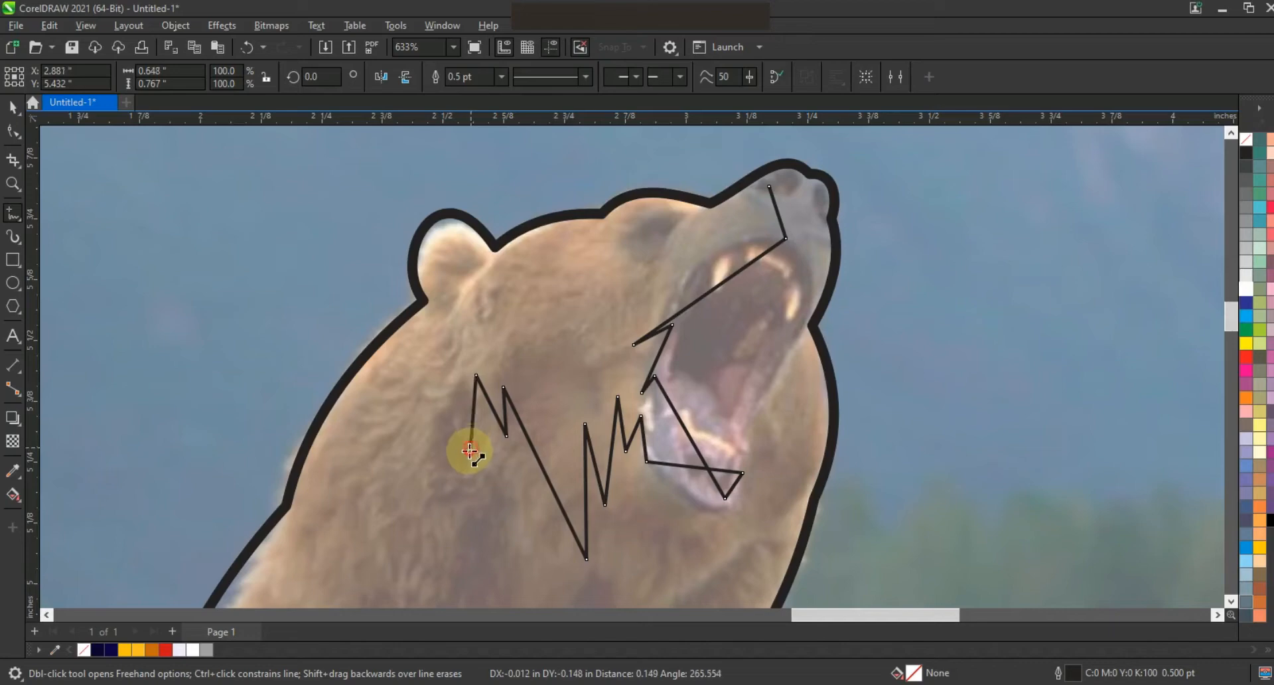
click(470, 447)
click(449, 474)
click(473, 477)
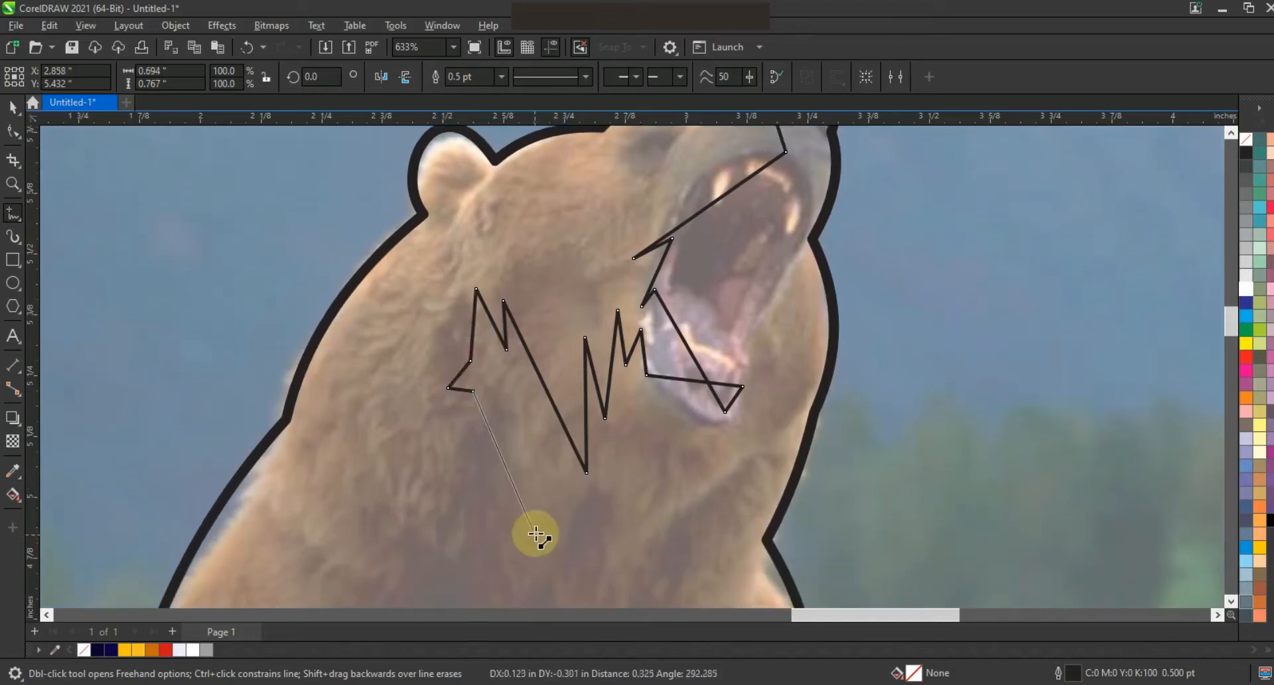
double_click(539, 530)
Step: Curve the zigzag line's segments along the jaw and mouth, and delete an extra node
key(F3)
key(F10)
drag(404, 252, 566, 417)
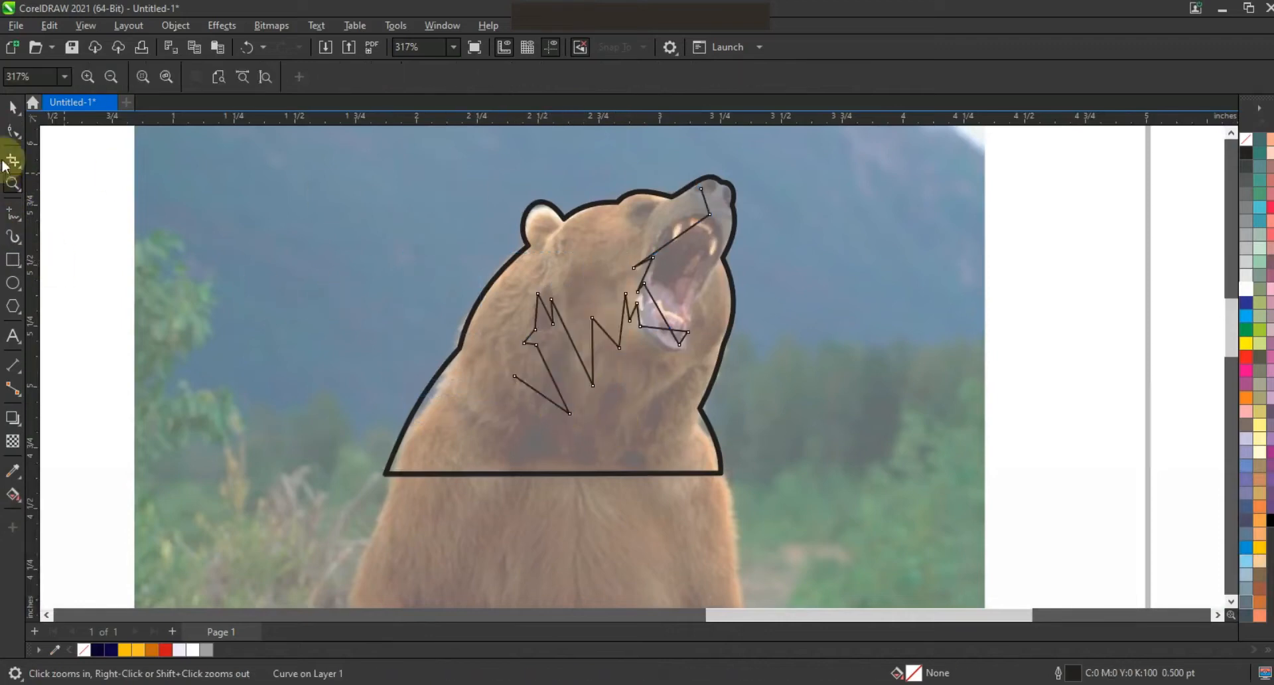
key(shift+F2)
key(Escape)
drag(779, 227, 762, 174)
drag(726, 264, 718, 239)
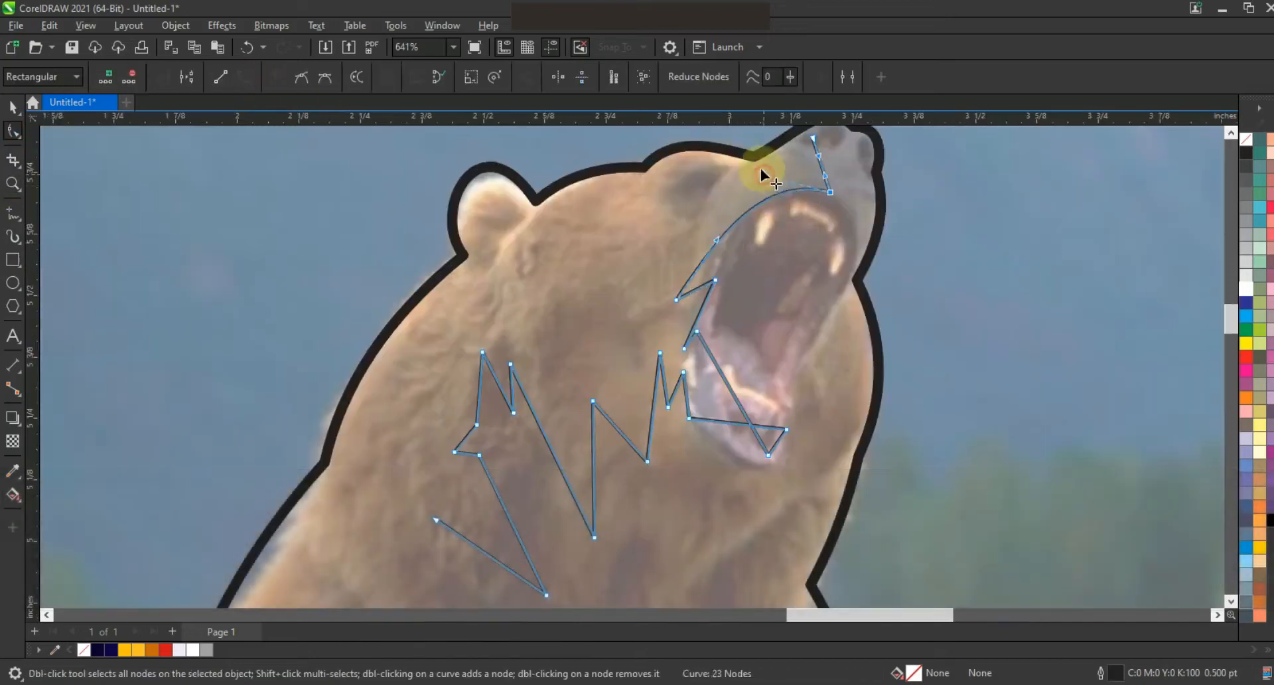
drag(694, 323, 695, 296)
click(716, 359)
drag(687, 403, 778, 445)
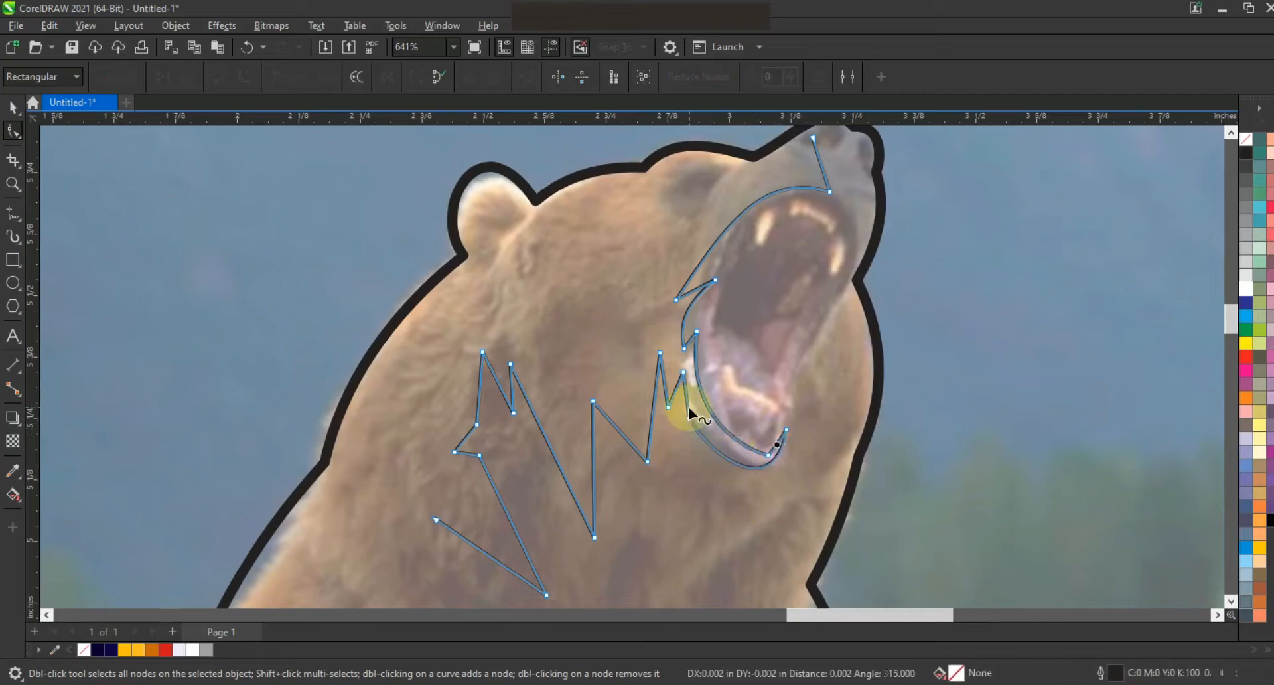
drag(706, 414, 668, 386)
key(Delete)
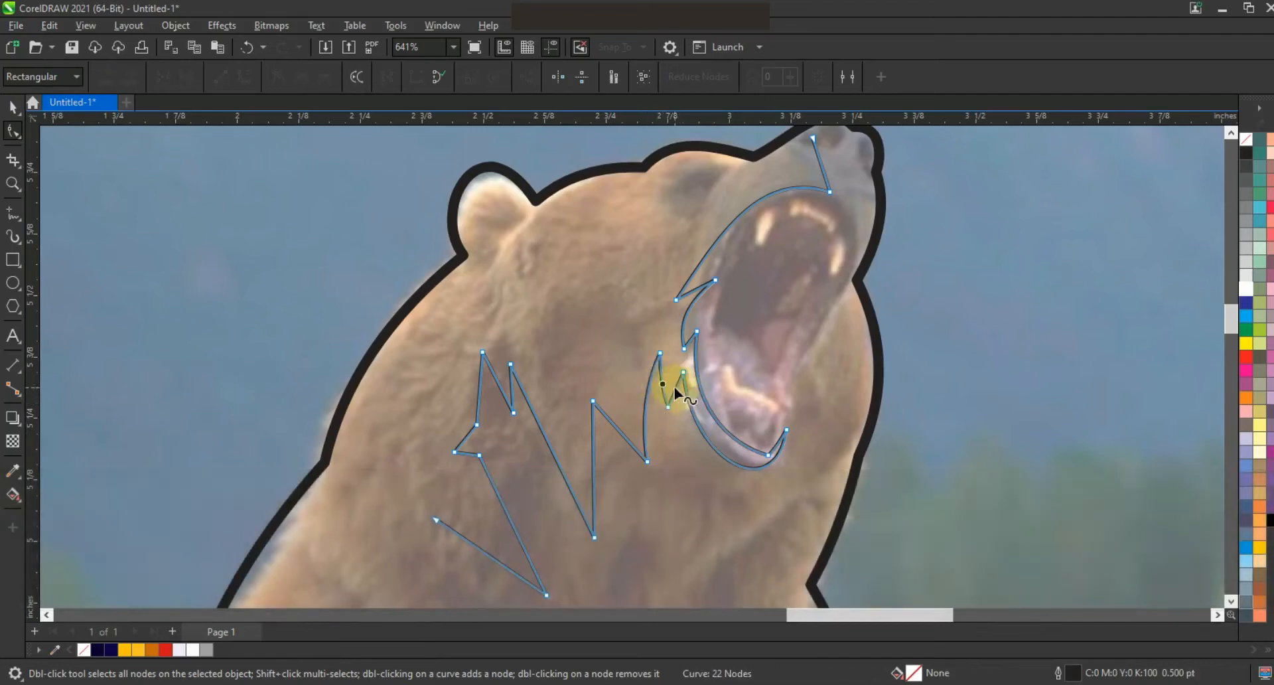
Step: Bend the cheek zigzag segments into curved fur strokes
drag(617, 432, 476, 402)
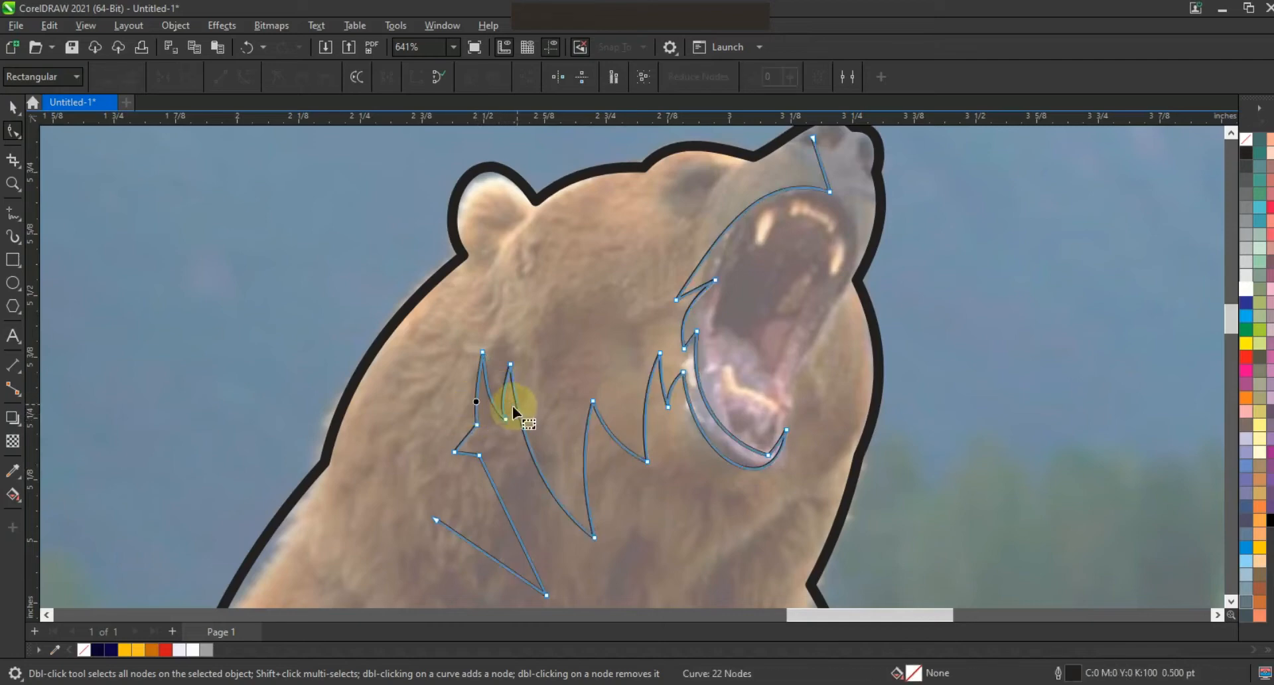
drag(495, 491, 483, 499)
drag(481, 554, 475, 571)
key(F3)
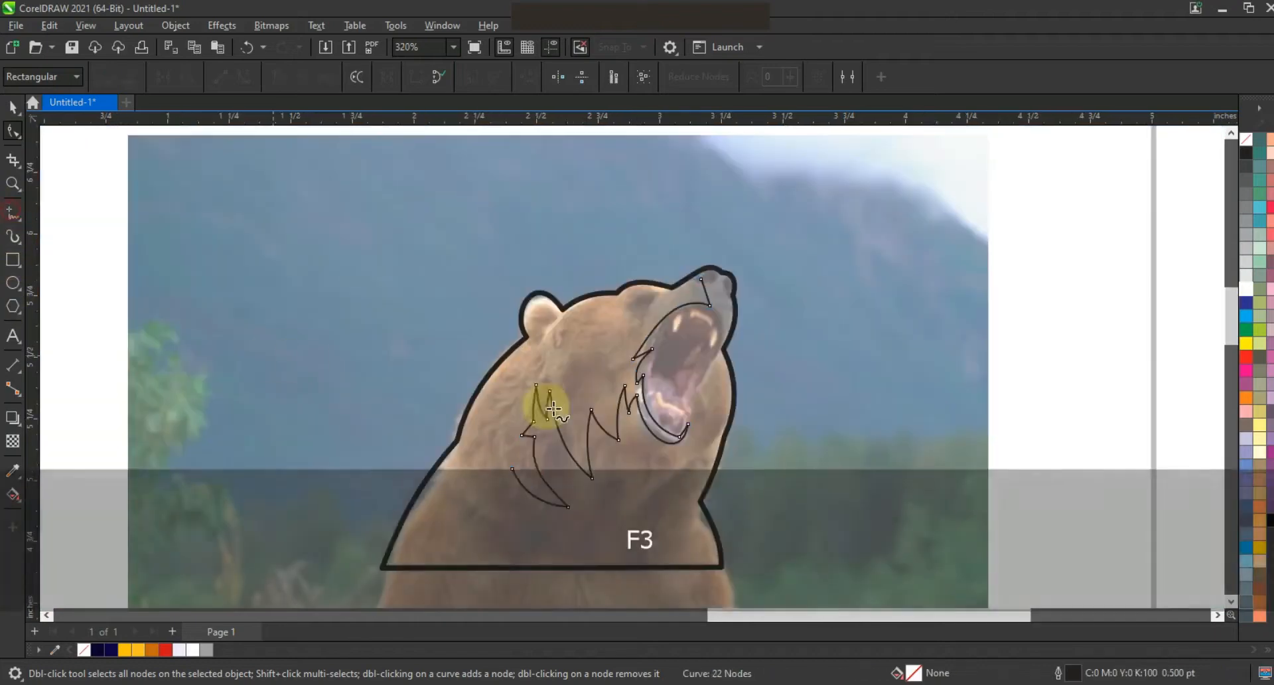
Step: Continue the polyline from the neck fur up the back of the head, over the ear and along the forehead to the snout
key(space)
click(516, 470)
click(515, 513)
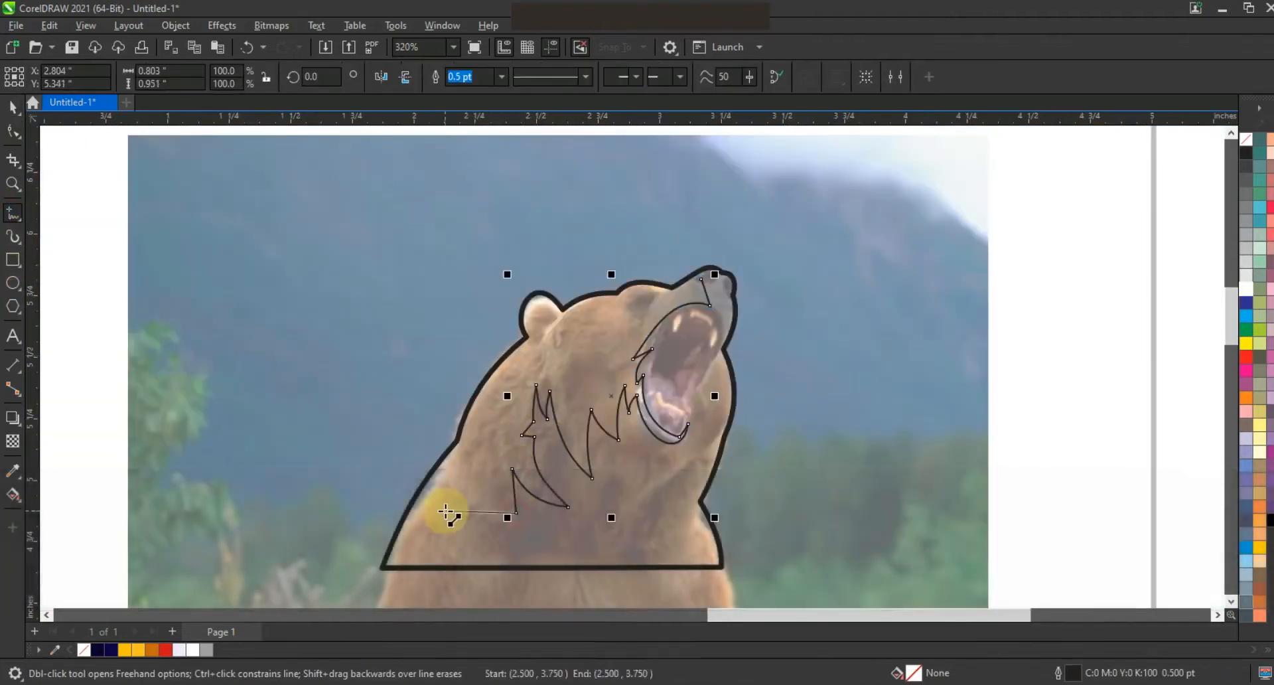
click(442, 512)
click(495, 431)
click(457, 445)
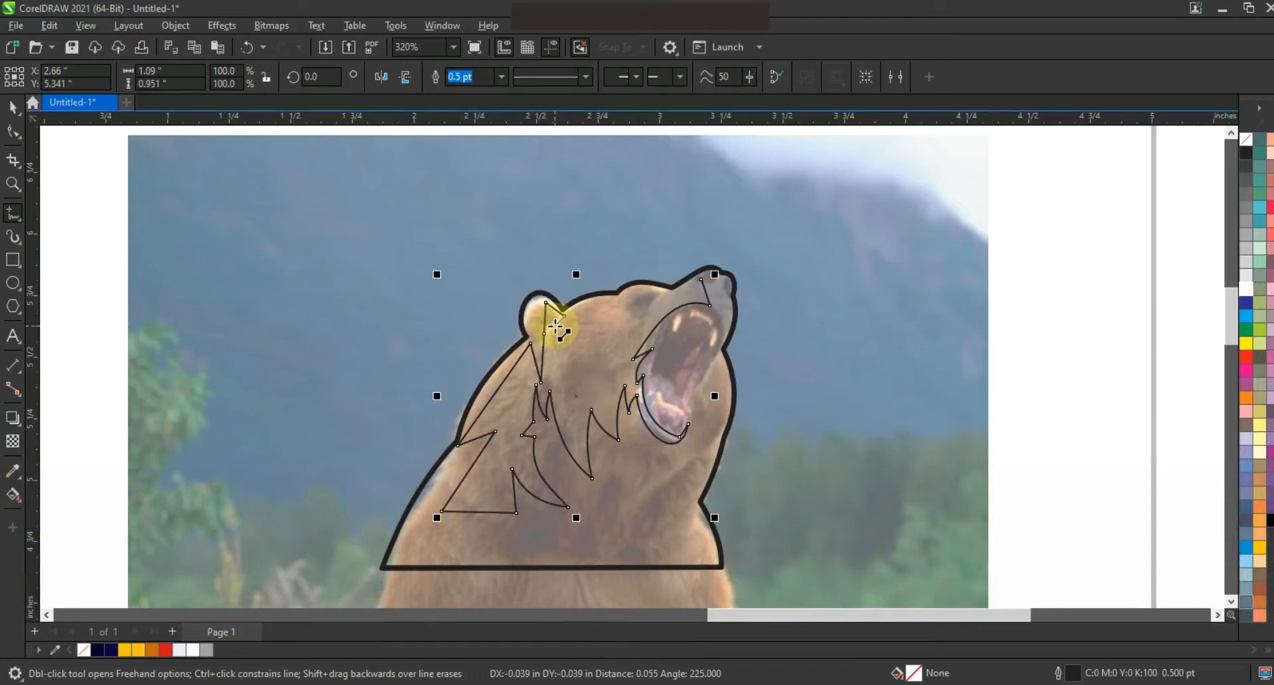
click(554, 326)
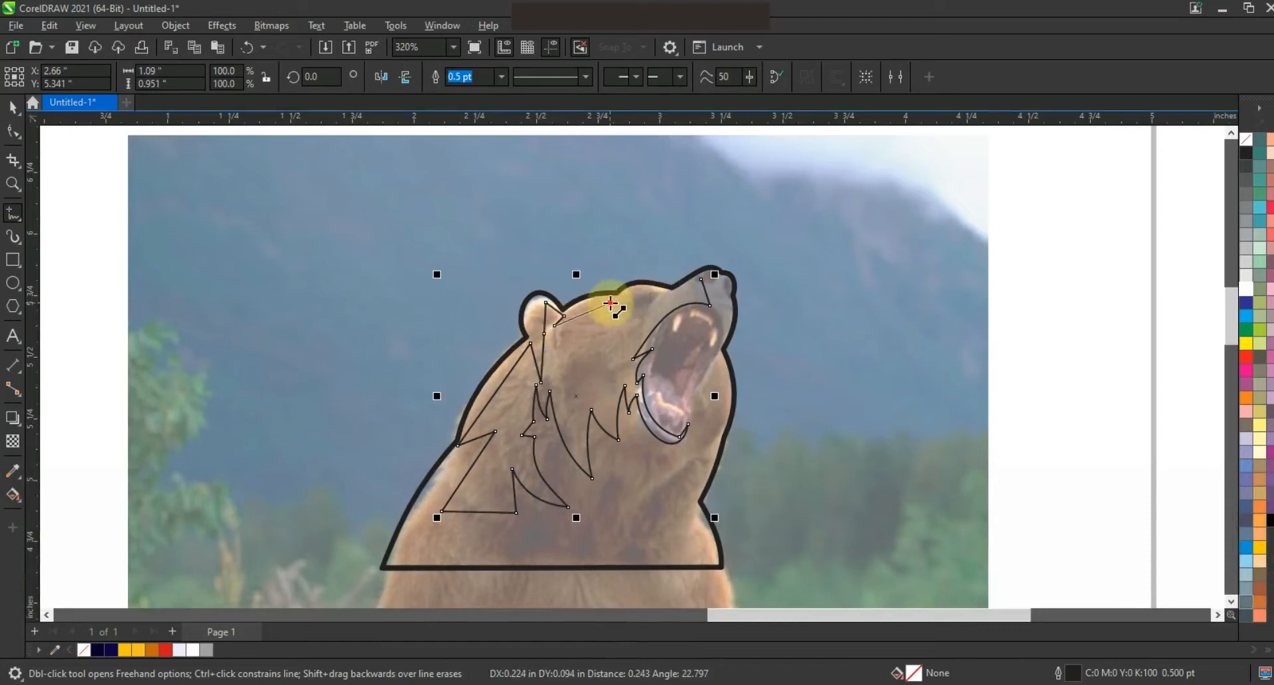
click(610, 303)
click(643, 320)
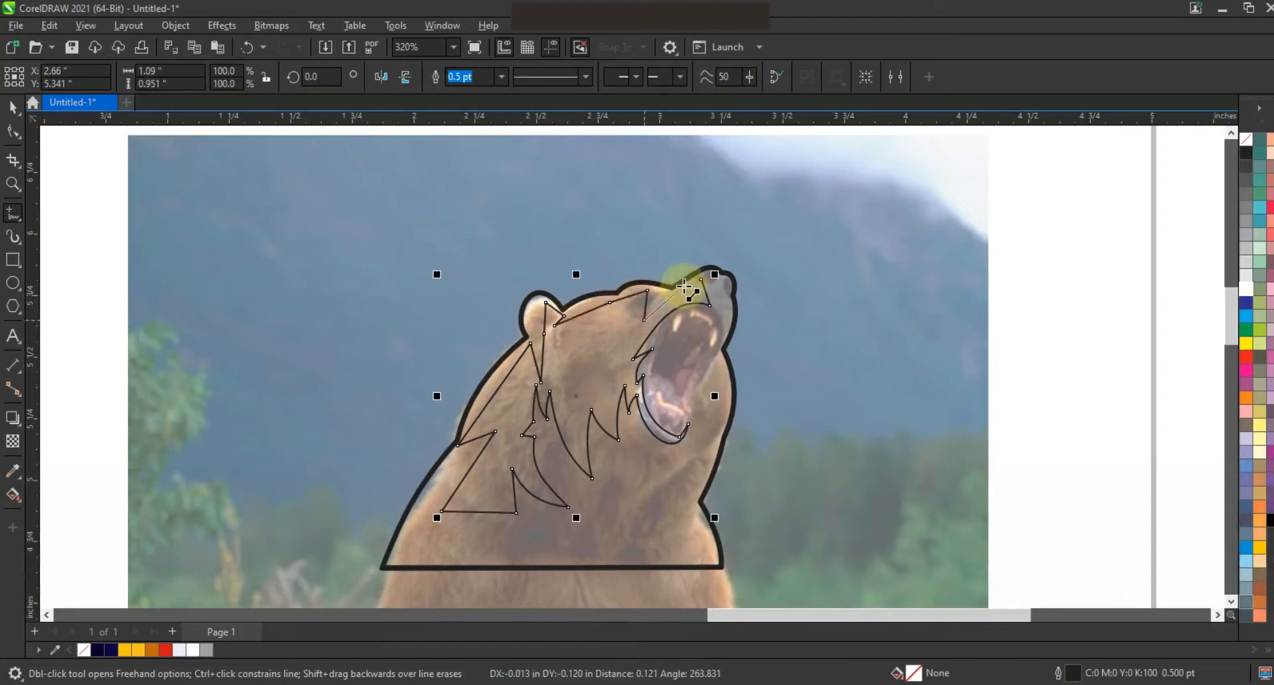
click(678, 300)
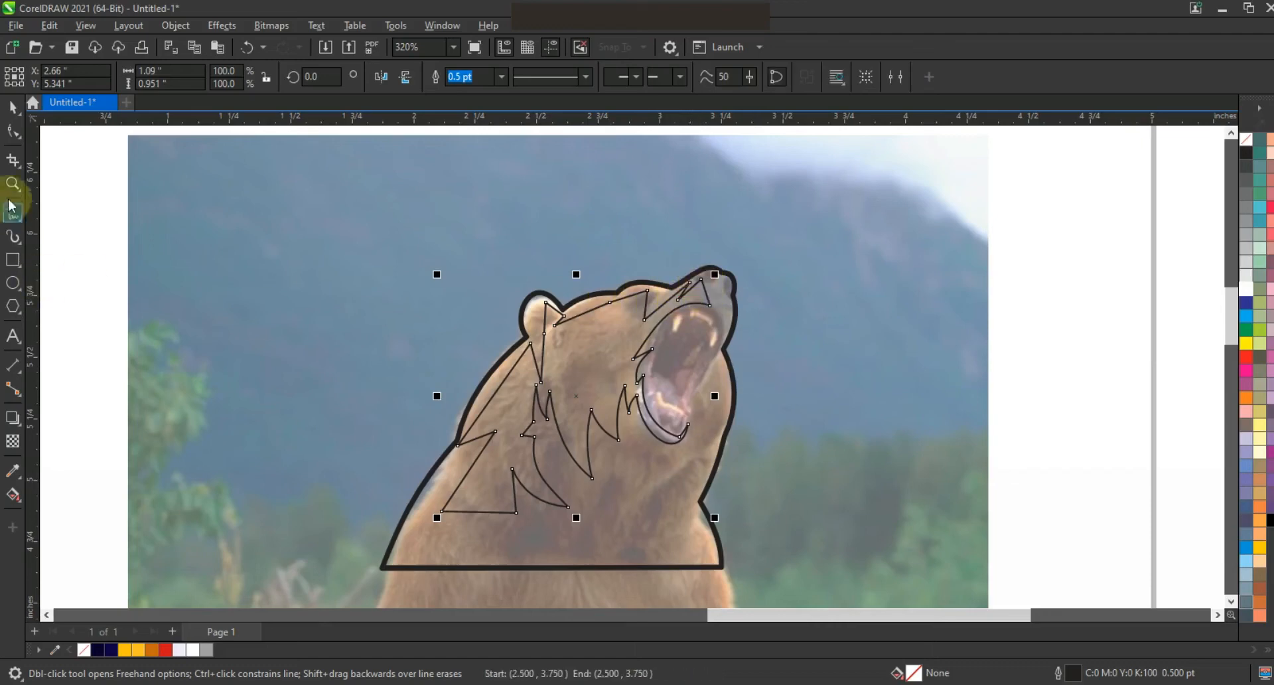
Step: Bend the new segments into curves along the back of the neck and around the ear
click(13, 131)
key(shift+F2)
key(Escape)
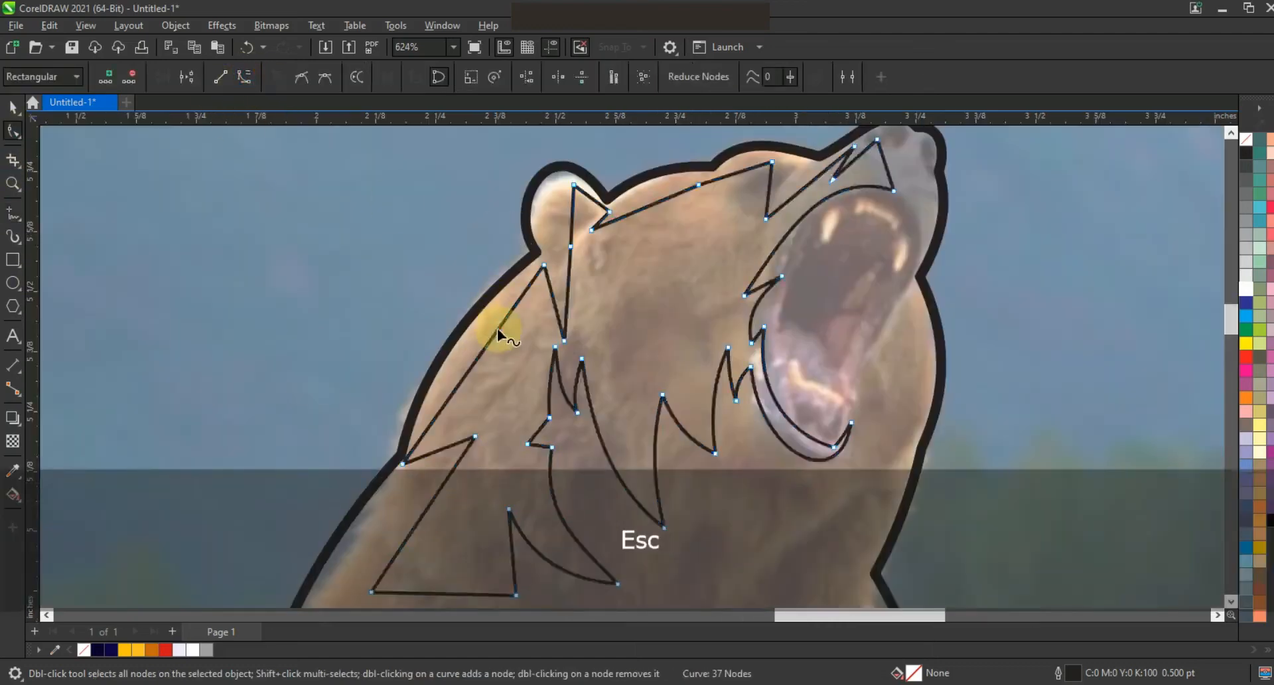
drag(408, 463, 414, 464)
drag(570, 247, 566, 248)
drag(565, 292, 551, 305)
drag(580, 247, 554, 270)
drag(578, 205, 555, 182)
drag(569, 227, 528, 237)
drag(572, 206, 555, 185)
drag(555, 185, 556, 181)
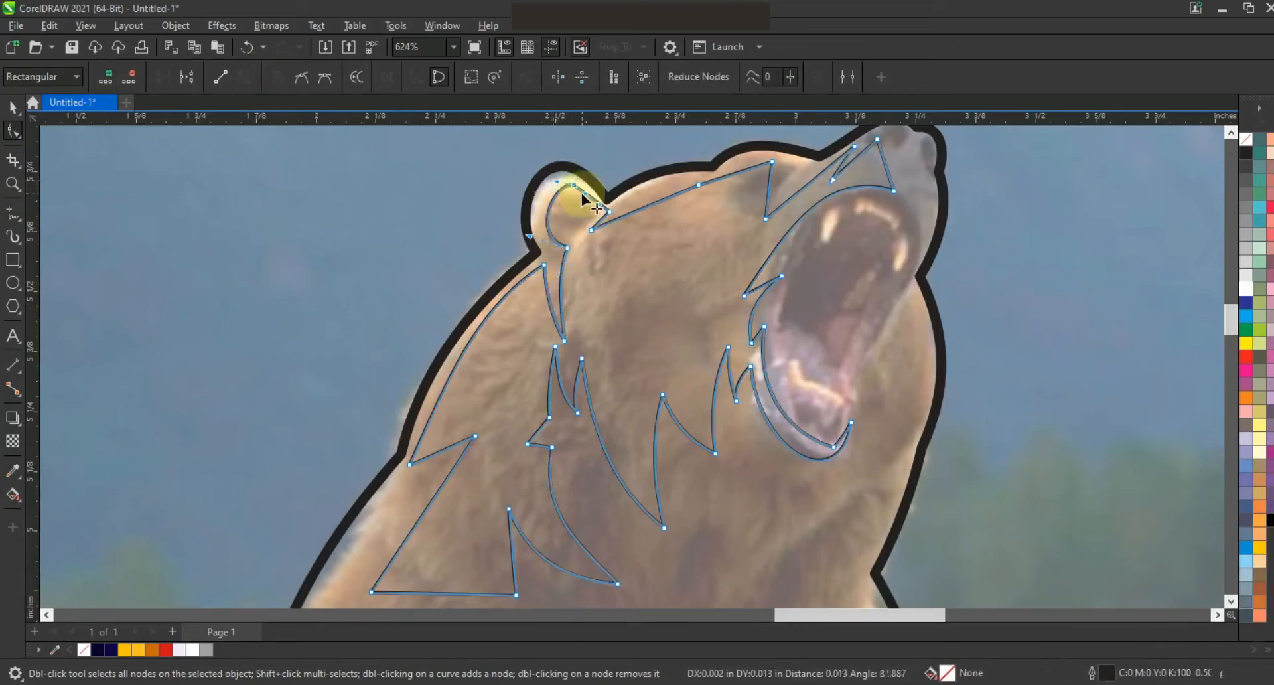
Step: Curve the forehead and snout segments to follow the head's upper outline
click(590, 206)
drag(590, 206, 570, 184)
drag(641, 209, 664, 191)
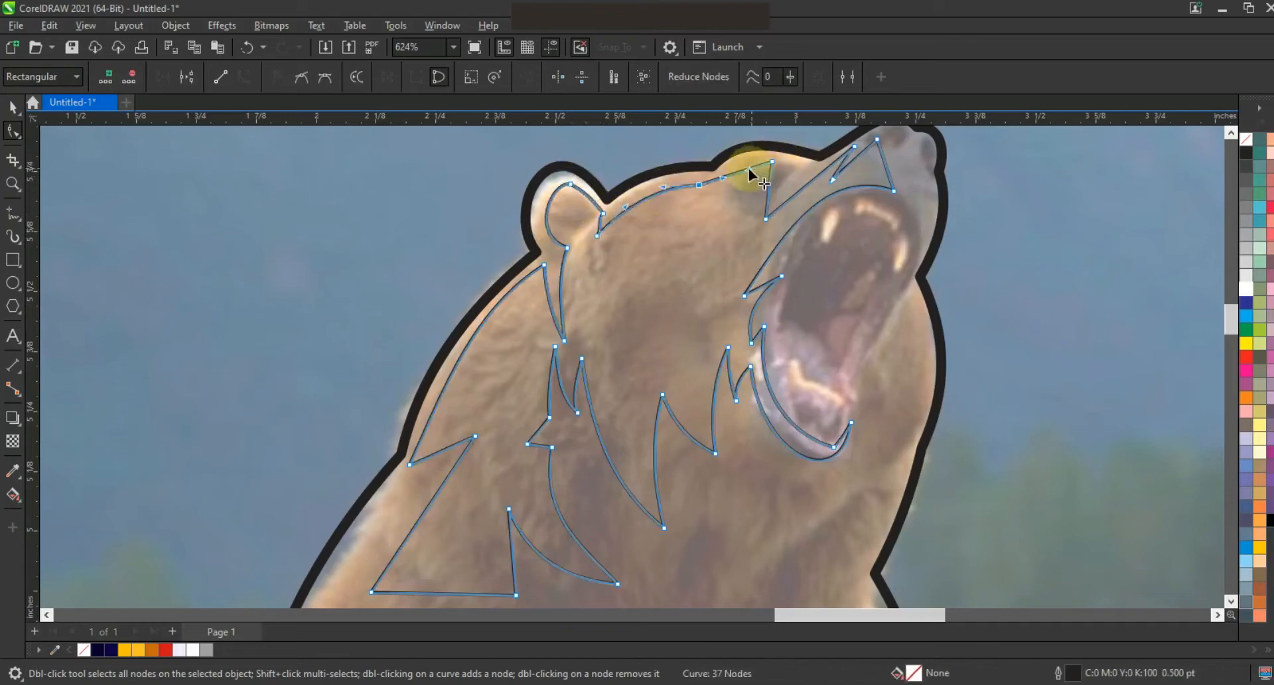
mouse_move(779, 180)
mouse_down()
mouse_move(708, 198)
mouse_move(734, 217)
mouse_move(728, 235)
mouse_move(698, 202)
mouse_move(801, 182)
mouse_up()
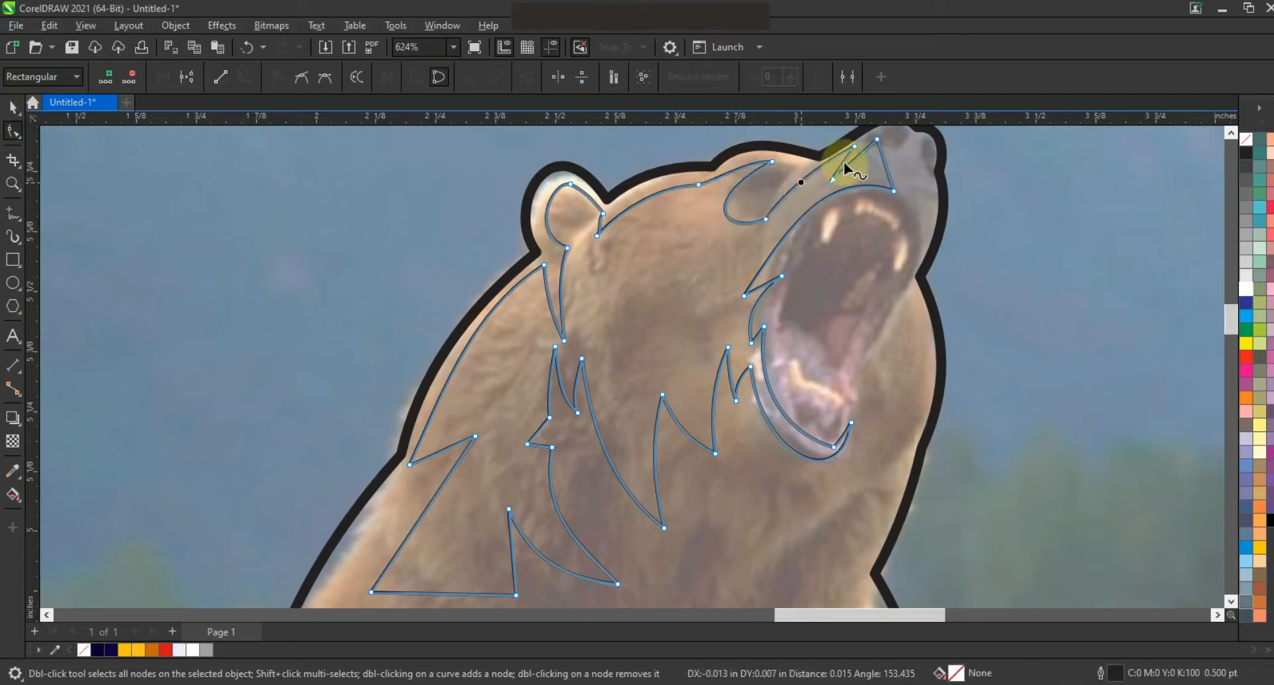
drag(885, 163, 859, 153)
drag(894, 193, 894, 188)
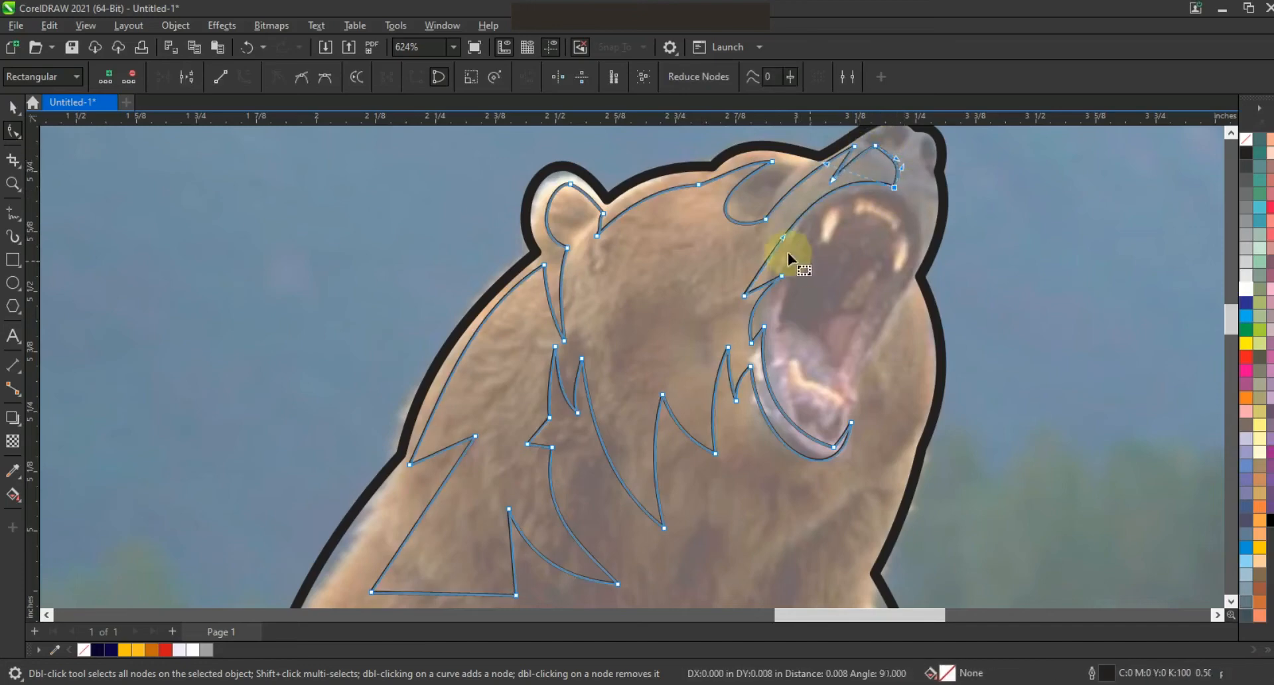
Step: Draw an arrow-shaped inner ear polyline inside the bear's ear
click(782, 237)
key(F5)
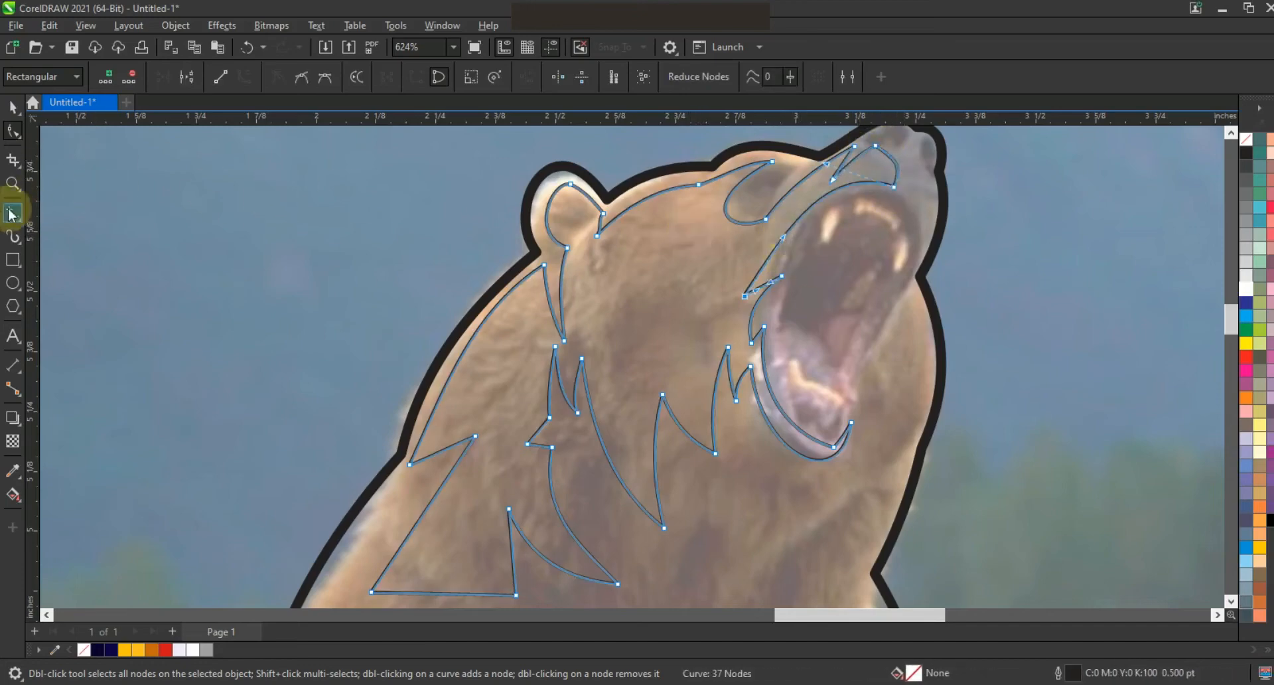
click(601, 214)
click(575, 241)
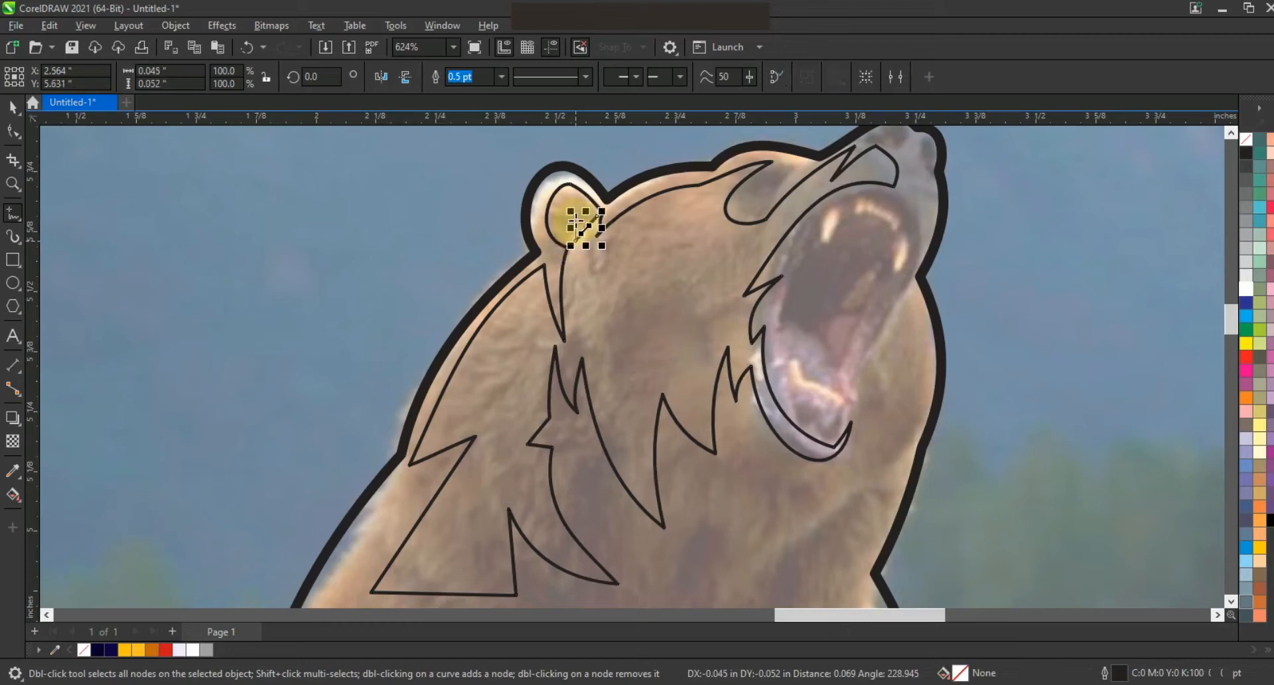
double_click(578, 211)
double_click(568, 194)
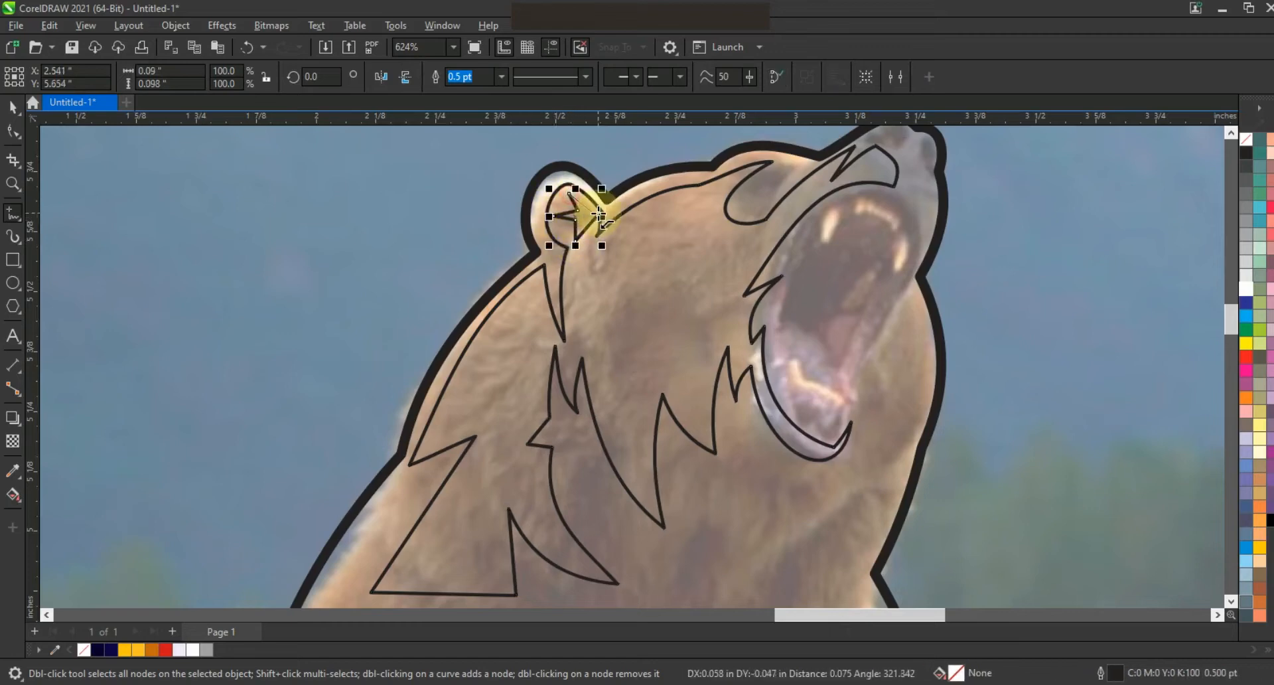
Step: Select the inner-ear shape together with the head outline and combine them
click(12, 106)
shift+click(577, 198)
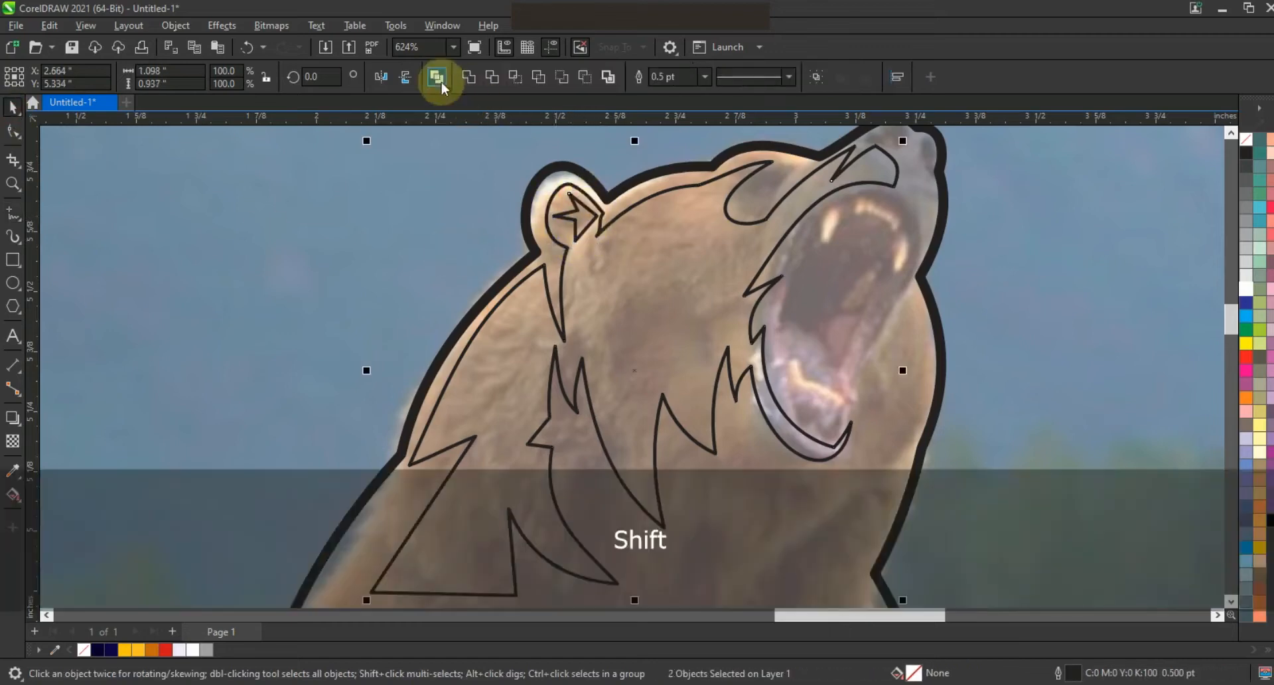
scroll(466, 318, down, 2)
key(Escape)
drag(248, 217, 654, 443)
scroll(617, 299, up, 1)
Step: Zoom into the snout and draw a closed triangular shape along the front edge of the muzzle
click(13, 184)
drag(201, 211, 668, 532)
drag(592, 183, 884, 335)
click(14, 212)
click(763, 171)
double_click(730, 221)
double_click(754, 402)
click(763, 171)
Step: Curve the muzzle shape's sides into a thin crescent stroke
click(14, 132)
drag(850, 183, 696, 435)
mouse_move(759, 299)
mouse_down()
mouse_move(795, 295)
mouse_move(763, 301)
mouse_up()
drag(726, 221, 767, 175)
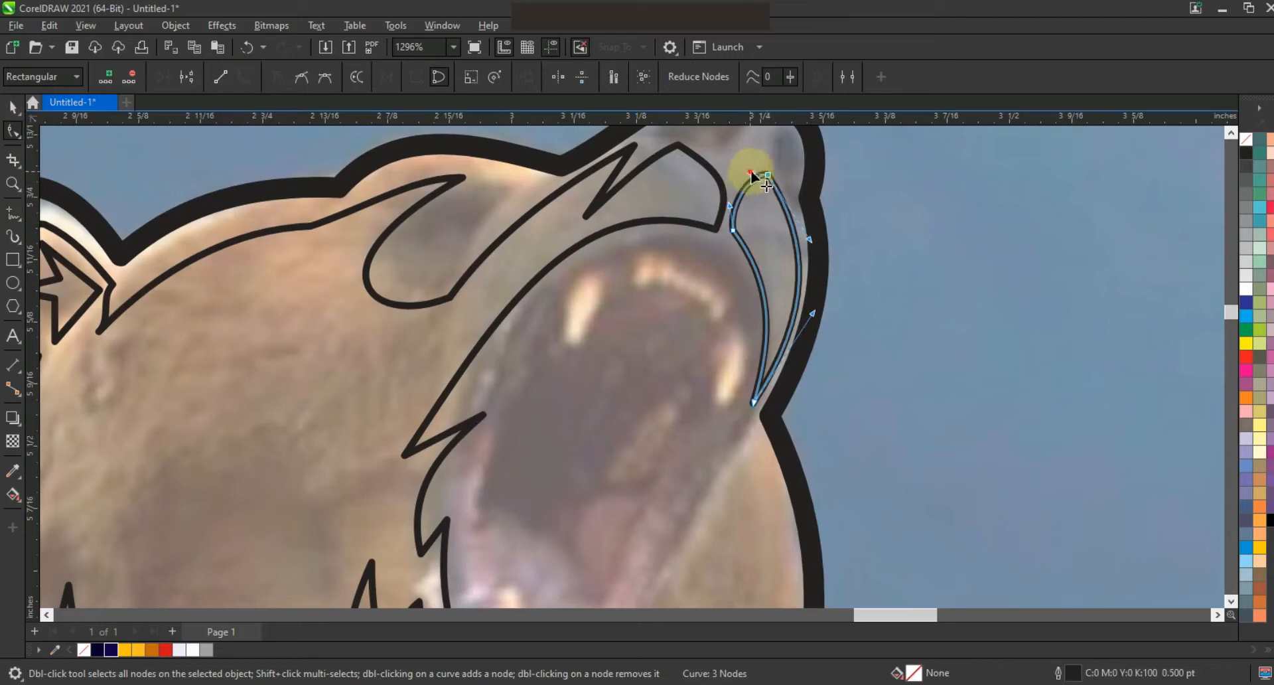
click(733, 231)
drag(733, 231, 735, 230)
drag(774, 336, 778, 335)
Step: Zoom into the mouth and draw a closed triangular upper fang
key(F3)
click(13, 184)
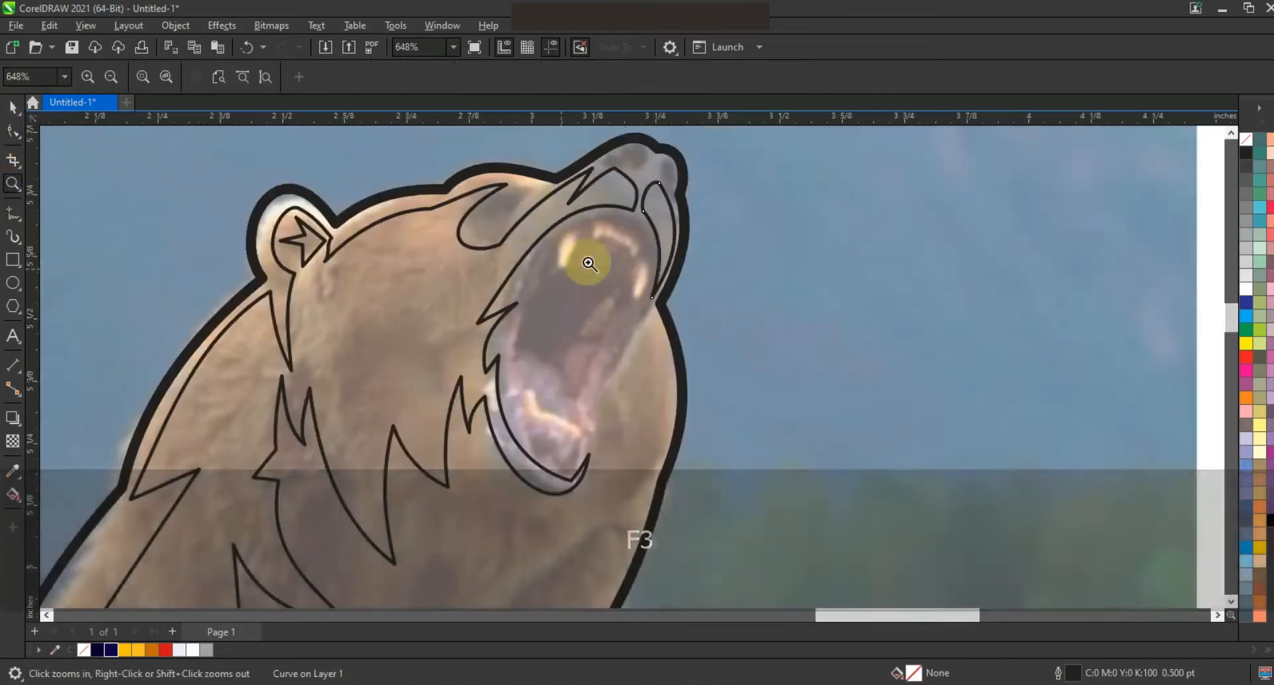
click(748, 349)
click(13, 213)
click(453, 268)
double_click(406, 288)
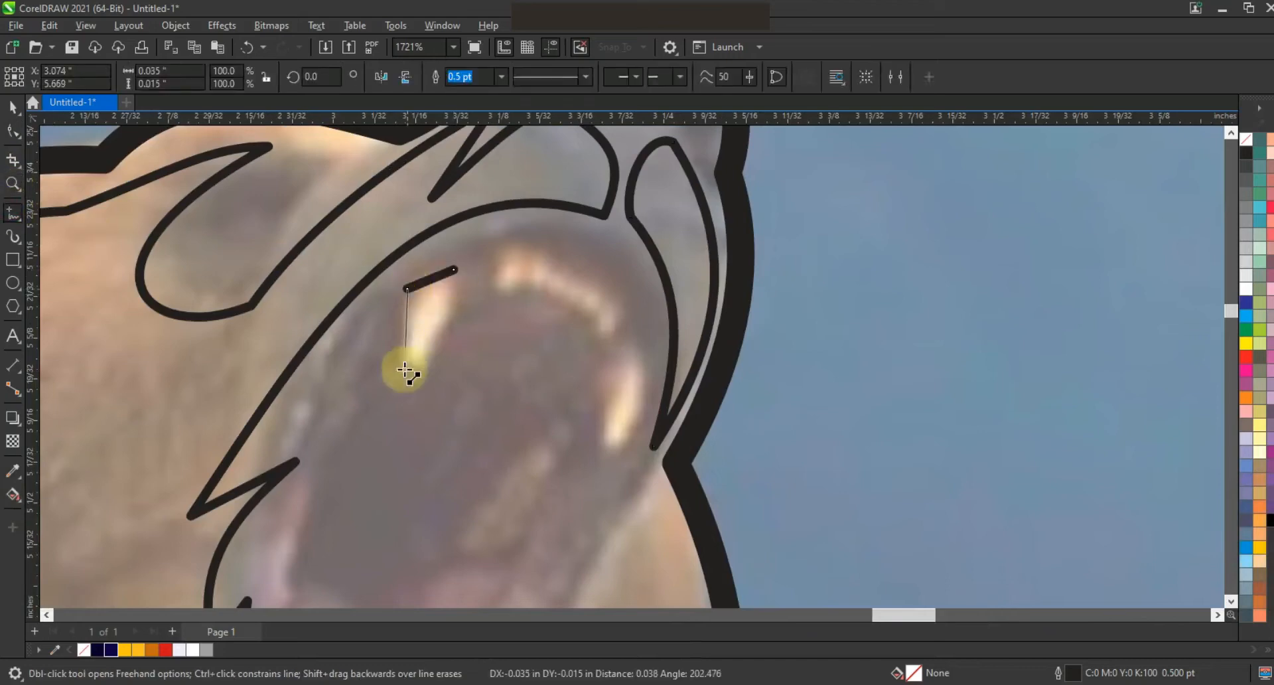
double_click(405, 385)
click(454, 269)
Step: Draw a second closed fang shape near the front of the upper jaw
click(637, 349)
double_click(645, 388)
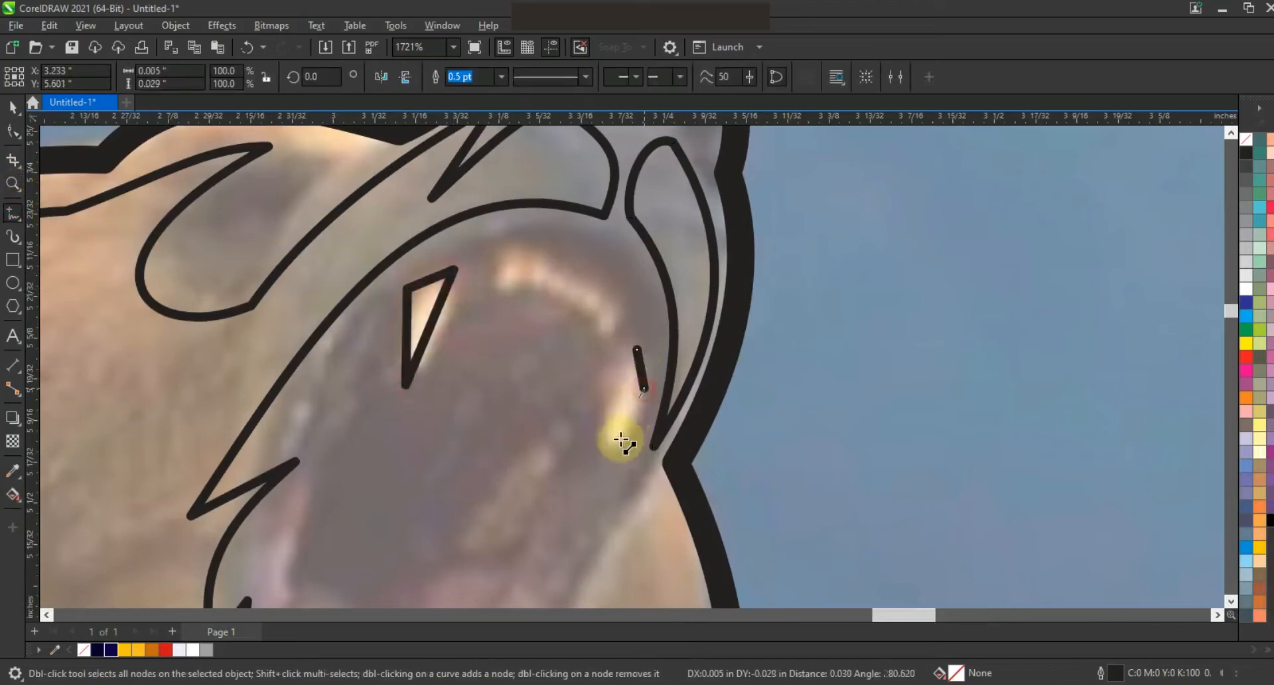
double_click(604, 473)
double_click(606, 382)
click(637, 349)
Step: Draw a closed zigzag row of upper teeth between the two fangs
click(500, 247)
double_click(490, 297)
double_click(525, 267)
double_click(525, 287)
double_click(542, 281)
double_click(545, 297)
double_click(563, 290)
double_click(563, 306)
double_click(580, 297)
double_click(577, 318)
double_click(594, 307)
double_click(594, 340)
double_click(617, 303)
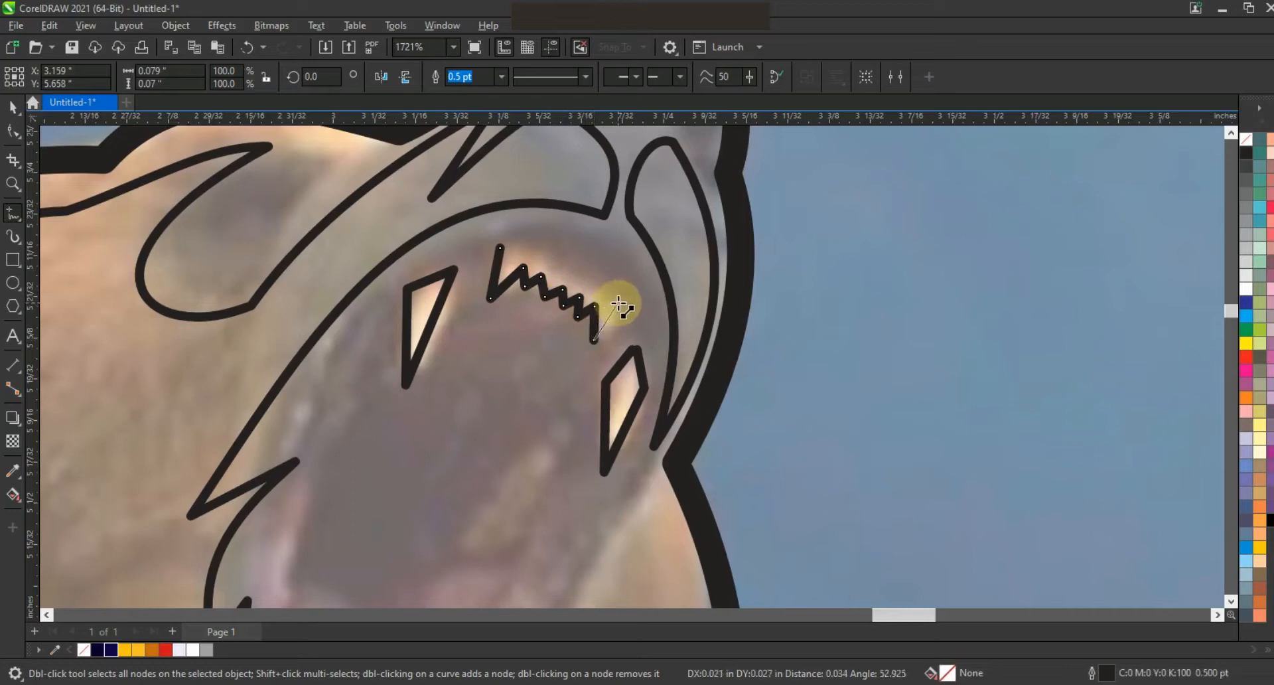
click(500, 248)
Step: Convert the teeth row's segments to curves and arc its back edge
key(F10)
drag(254, 192, 737, 400)
click(246, 74)
drag(565, 277, 494, 270)
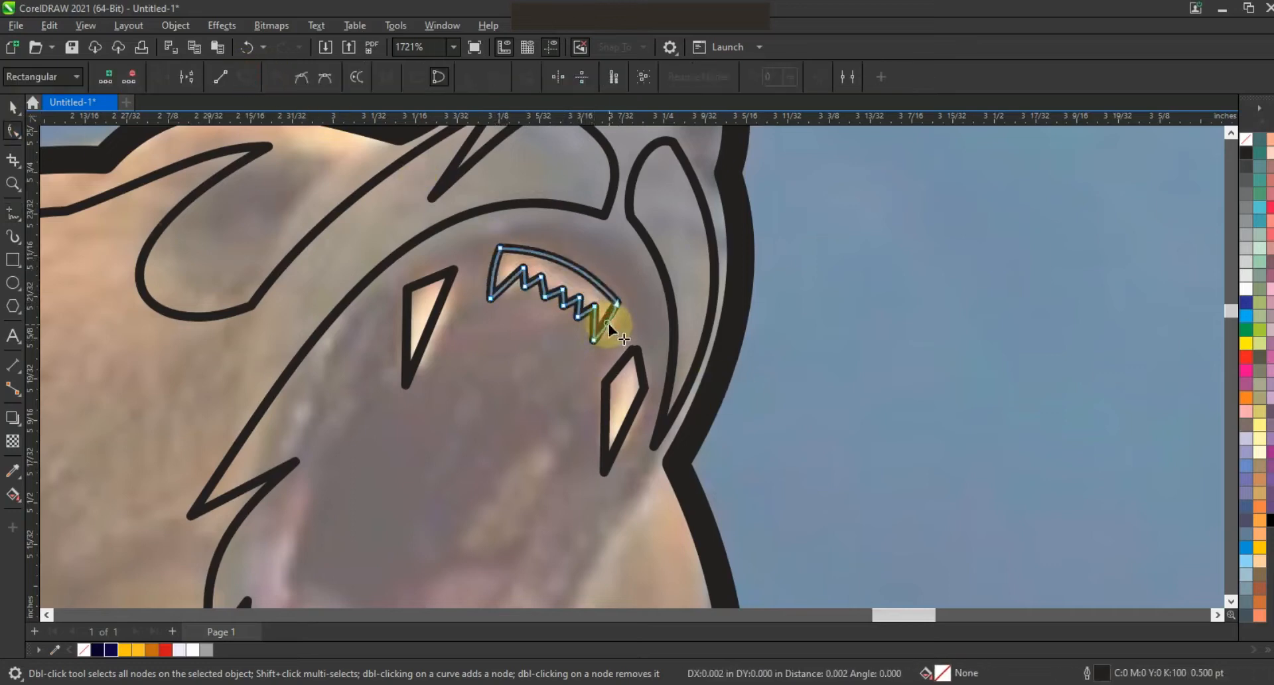
Step: Curve the sides of both fang shapes
click(435, 312)
drag(431, 325, 403, 330)
click(606, 424)
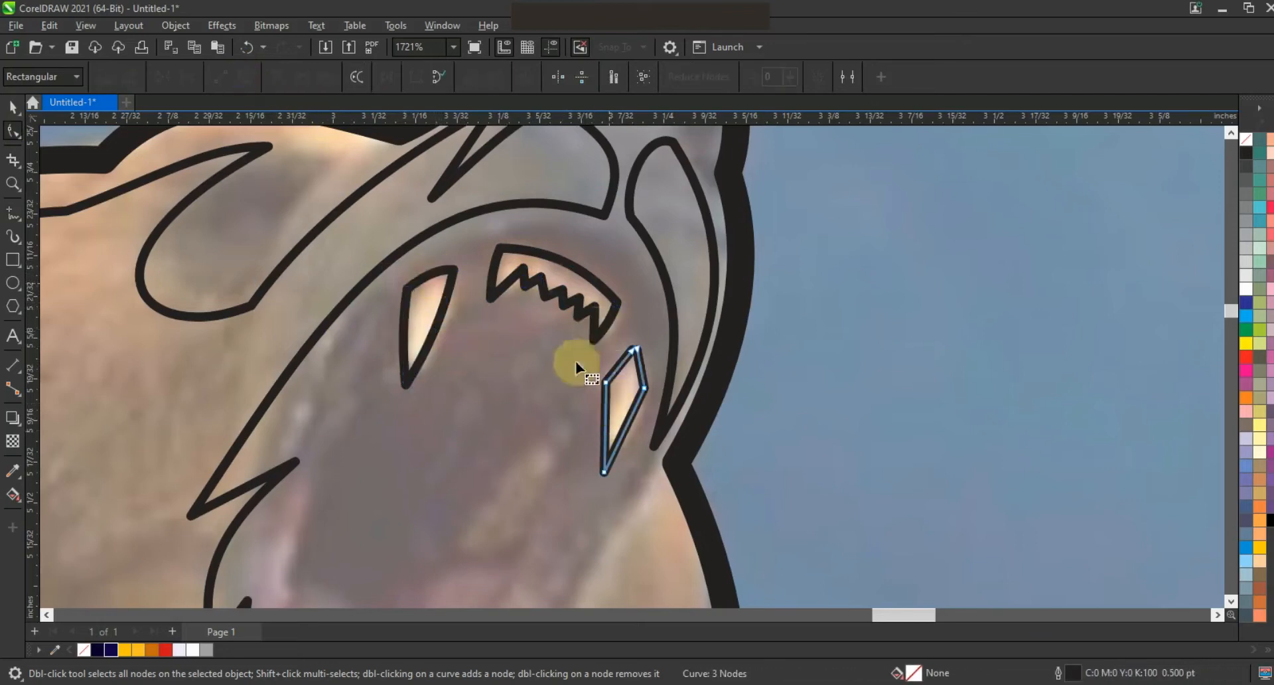
drag(585, 339, 671, 495)
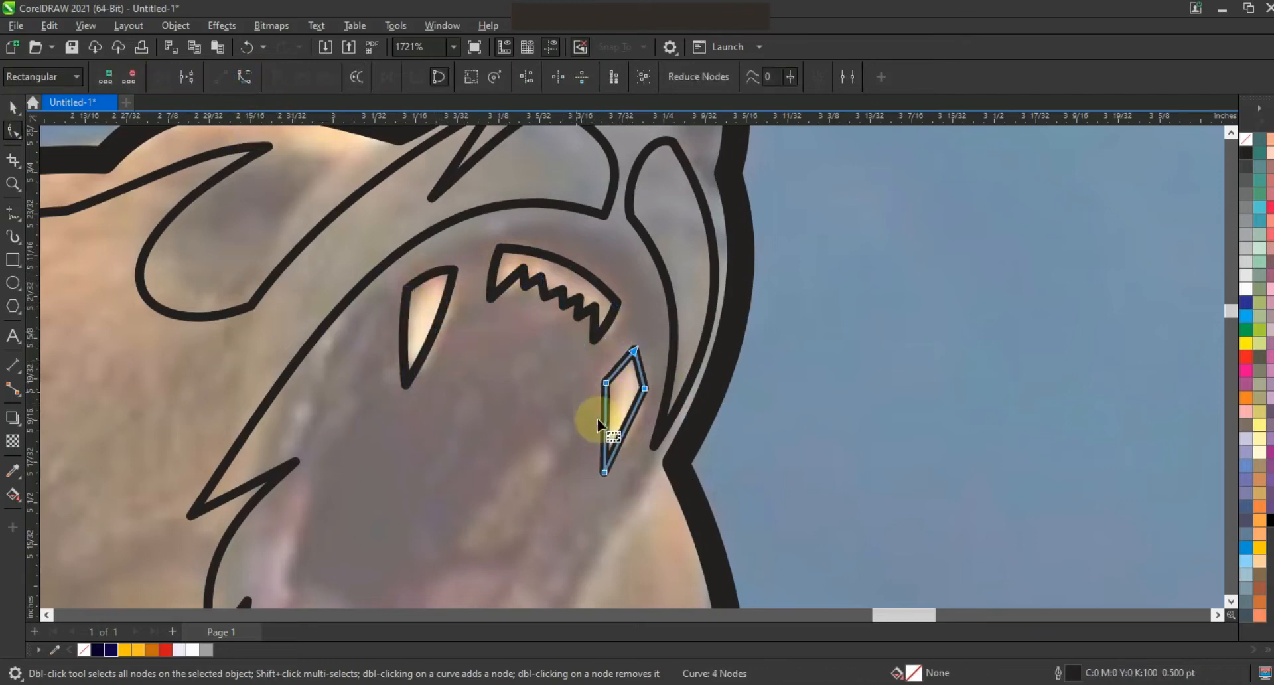
click(626, 431)
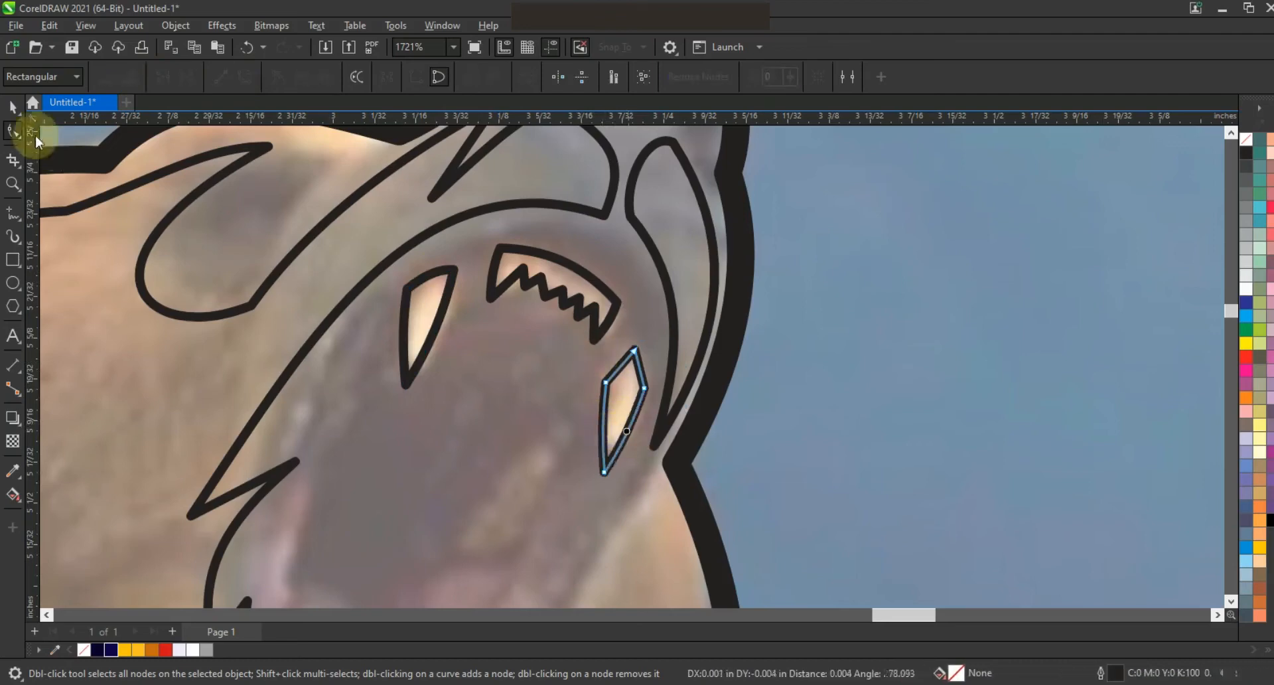
Step: Group the upper teeth and fangs and drop a copy onto the lower jaw
key(F3)
key(space)
shift+click(574, 295)
shift+click(508, 305)
click(464, 78)
drag(622, 265, 591, 460)
right_click(592, 460)
click(592, 459)
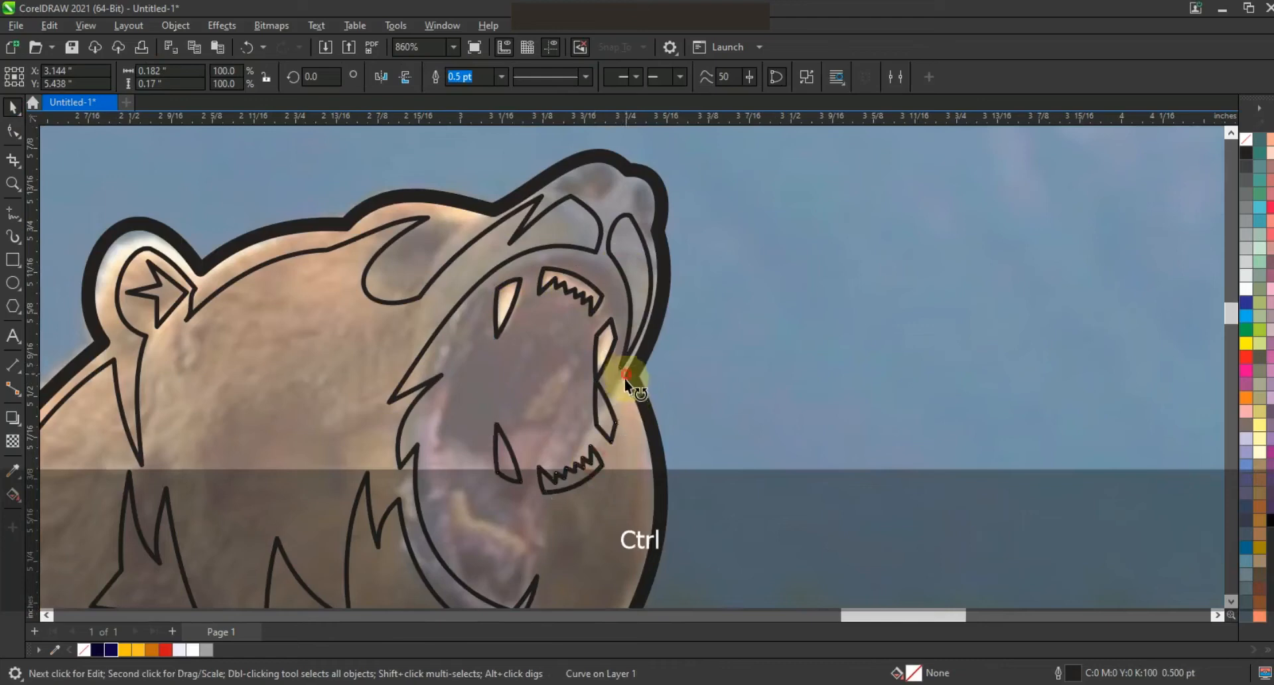
Step: Rotate and resize the copied teeth to fit the lower jaw
drag(626, 374, 619, 433)
drag(573, 475, 522, 545)
drag(578, 451, 569, 466)
drag(504, 507, 496, 532)
click(496, 532)
drag(551, 575, 552, 570)
click(540, 543)
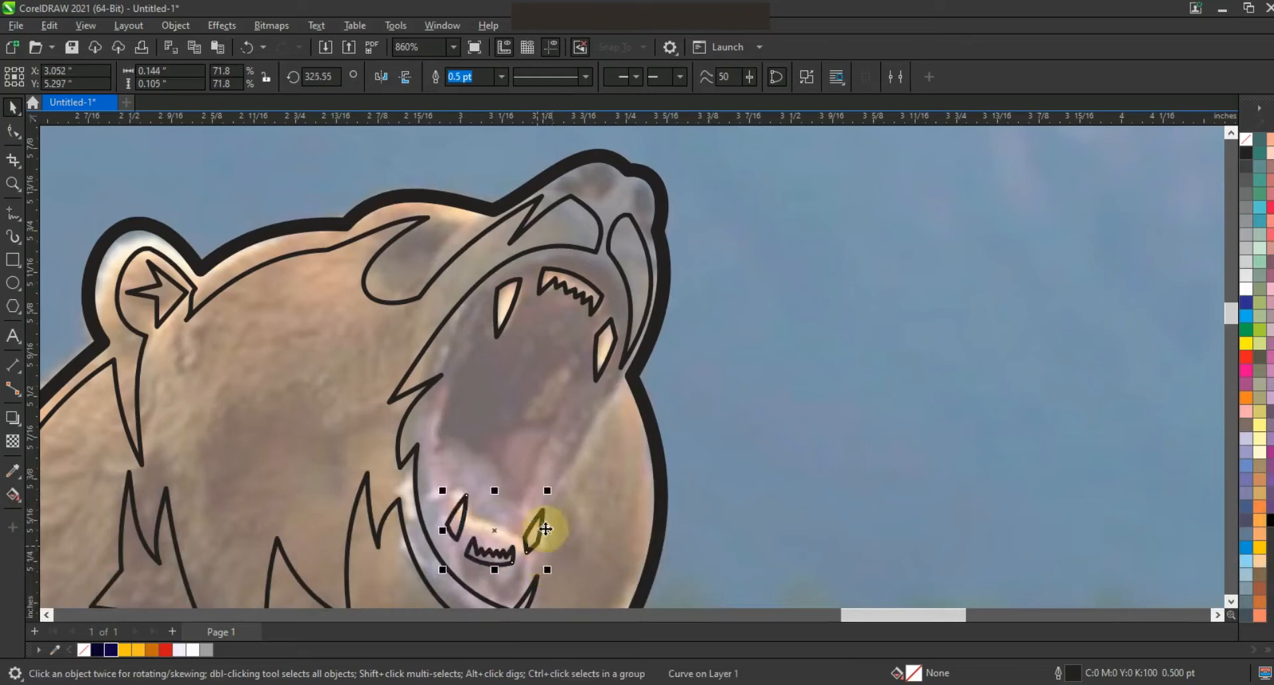
key(Escape)
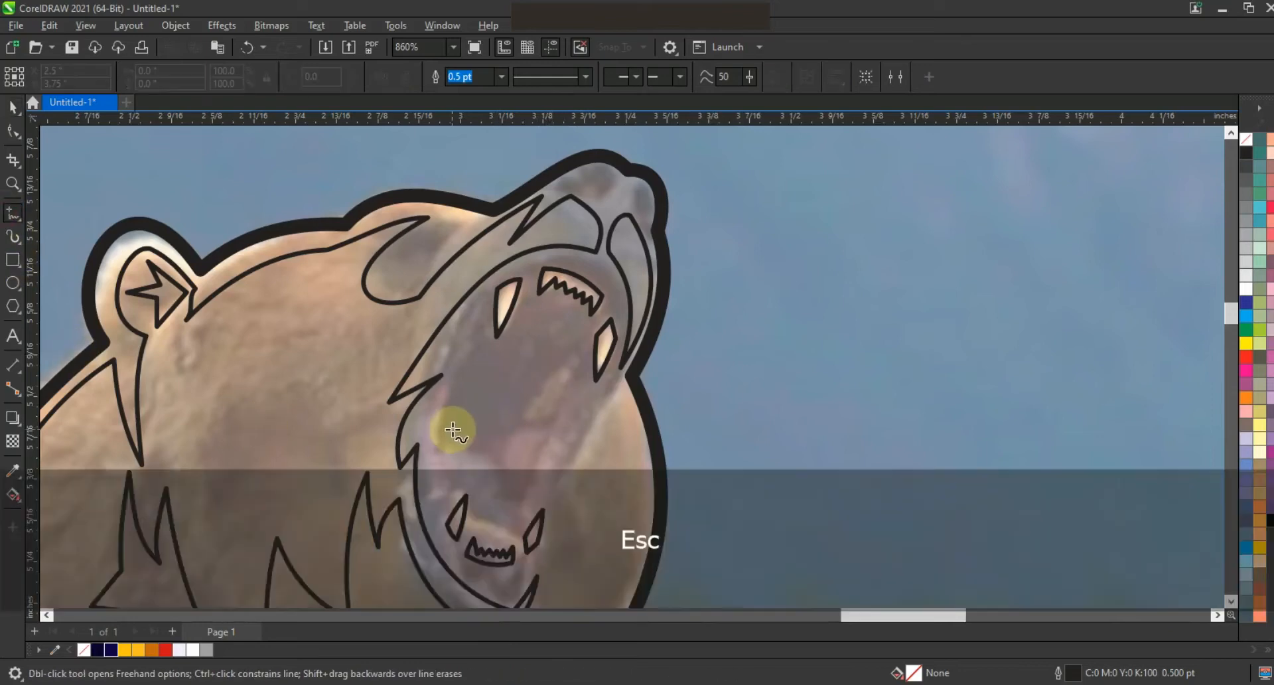
Step: Draw a long closed triangular lower fang inside the mouth
click(453, 420)
double_click(472, 456)
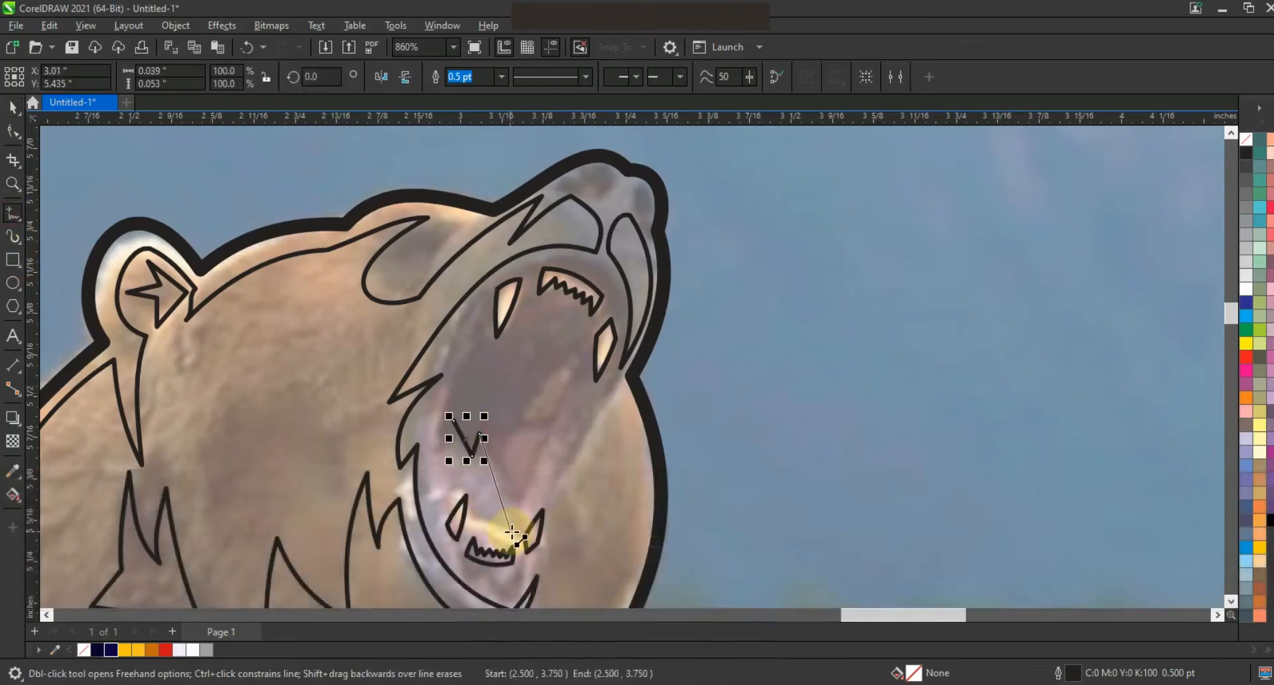
double_click(515, 529)
click(448, 420)
Step: Add a node and reshape the lower fang into a curved tooth, then scale it slightly smaller
key(F10)
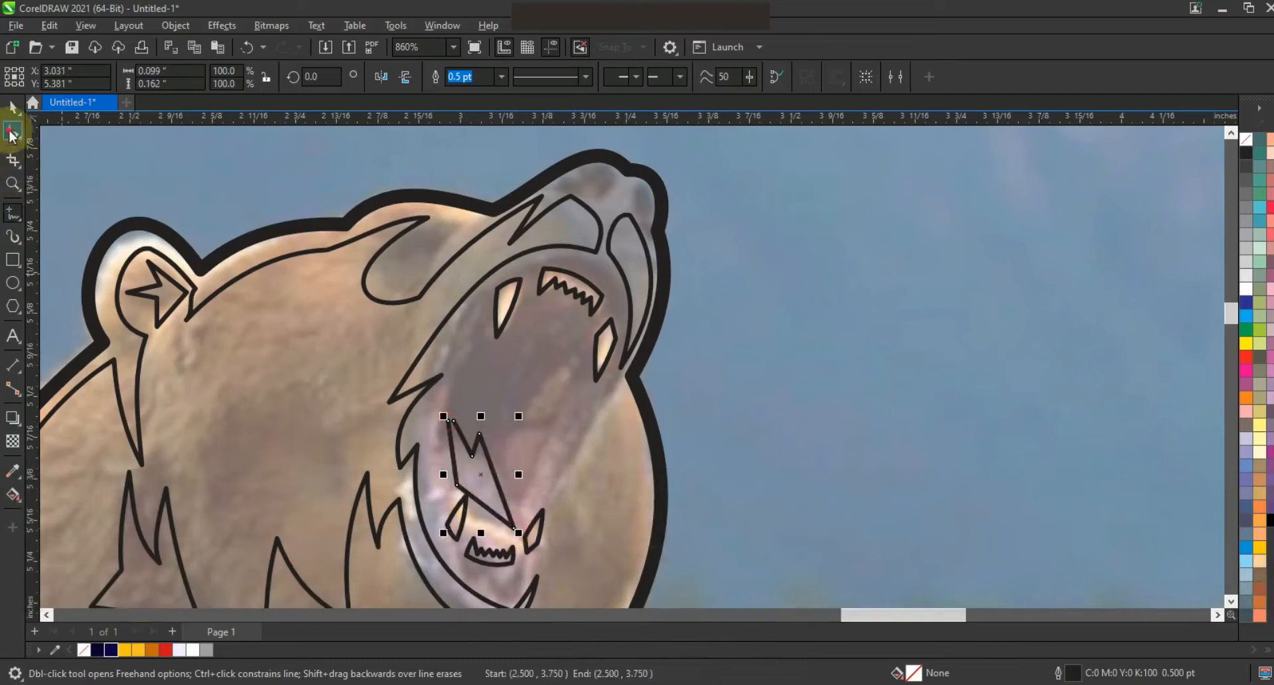
double_click(459, 477)
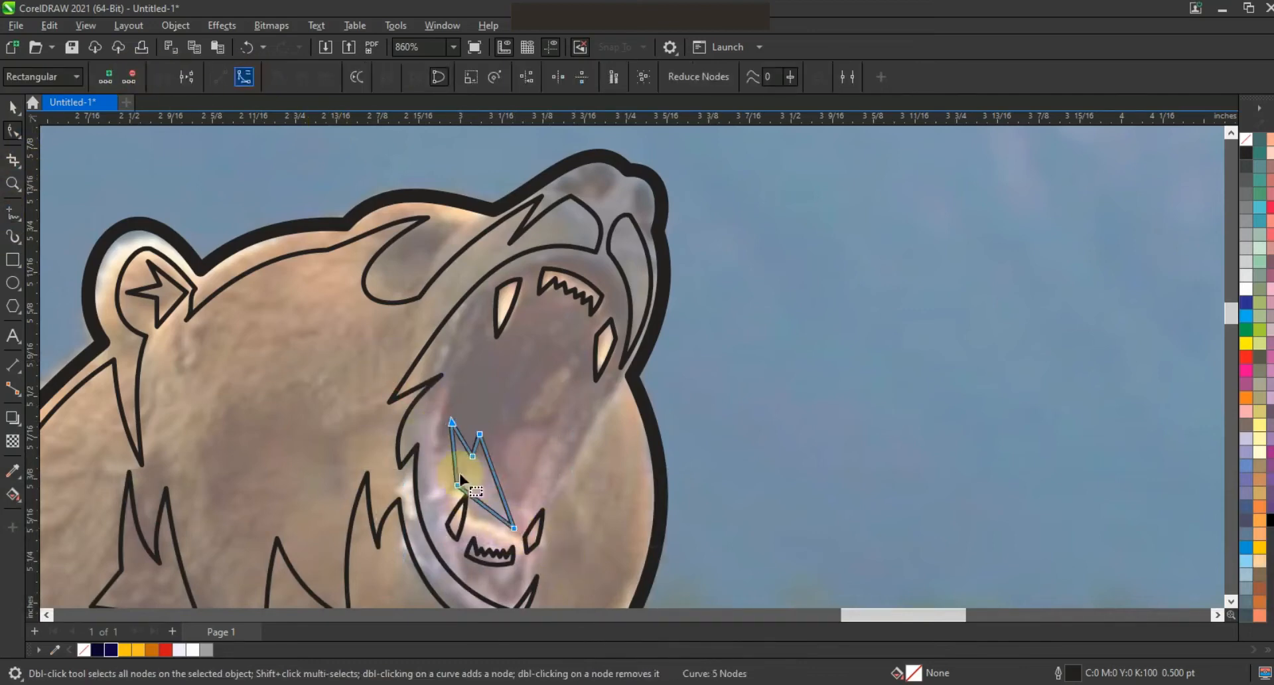
drag(478, 502, 490, 534)
click(452, 453)
drag(497, 473, 460, 485)
click(13, 107)
drag(522, 543, 517, 538)
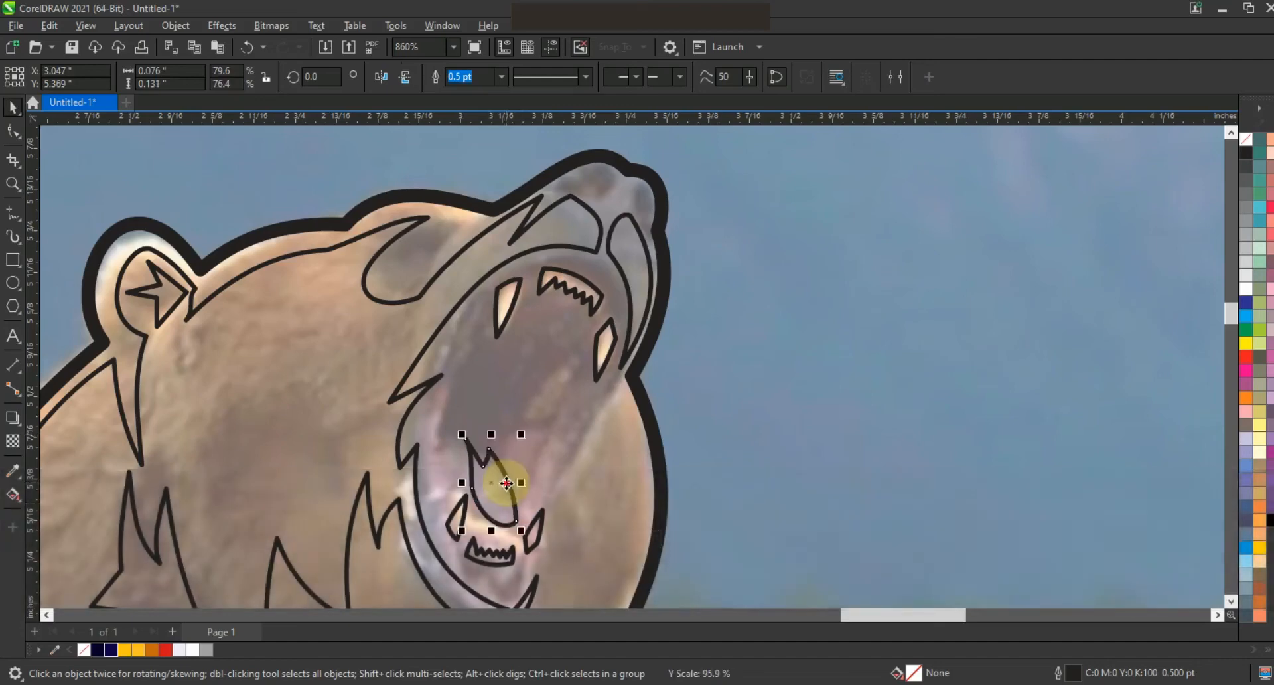
Step: Zoom into the mouth and draw a closed lightning-bolt shaped tooth highlight
scroll(487, 347, down, 1)
key(Escape)
key(z)
drag(460, 284, 716, 484)
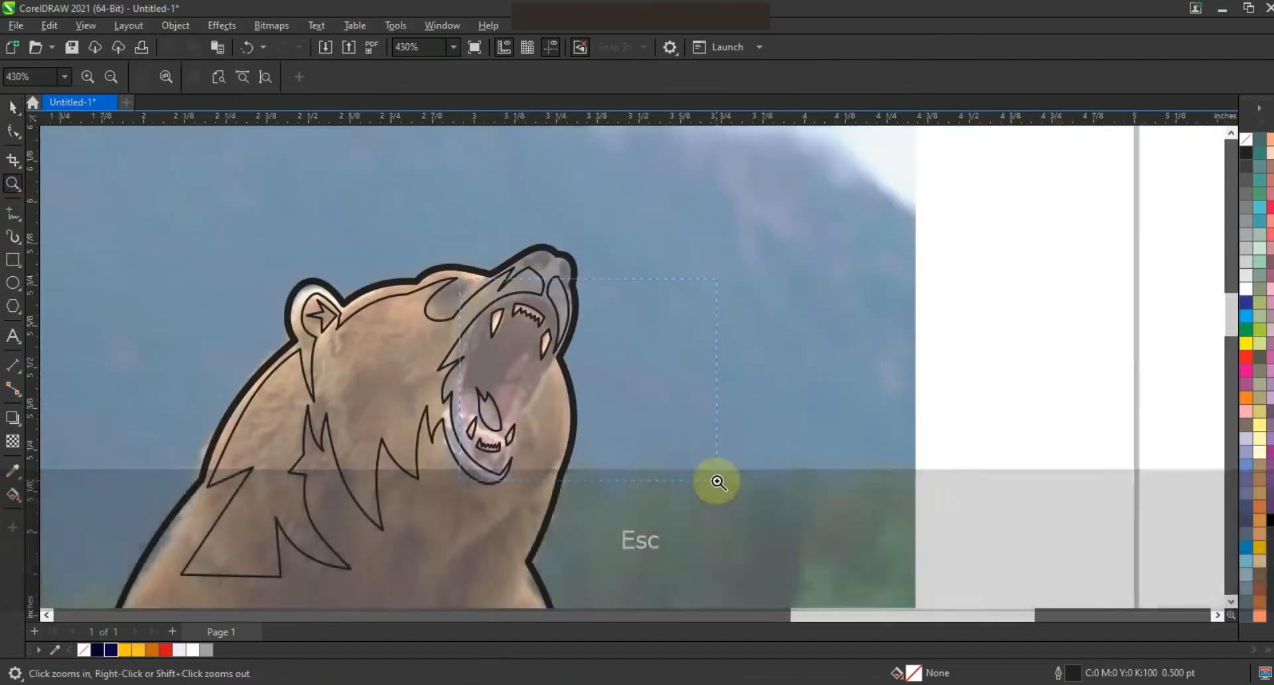
click(13, 215)
click(445, 369)
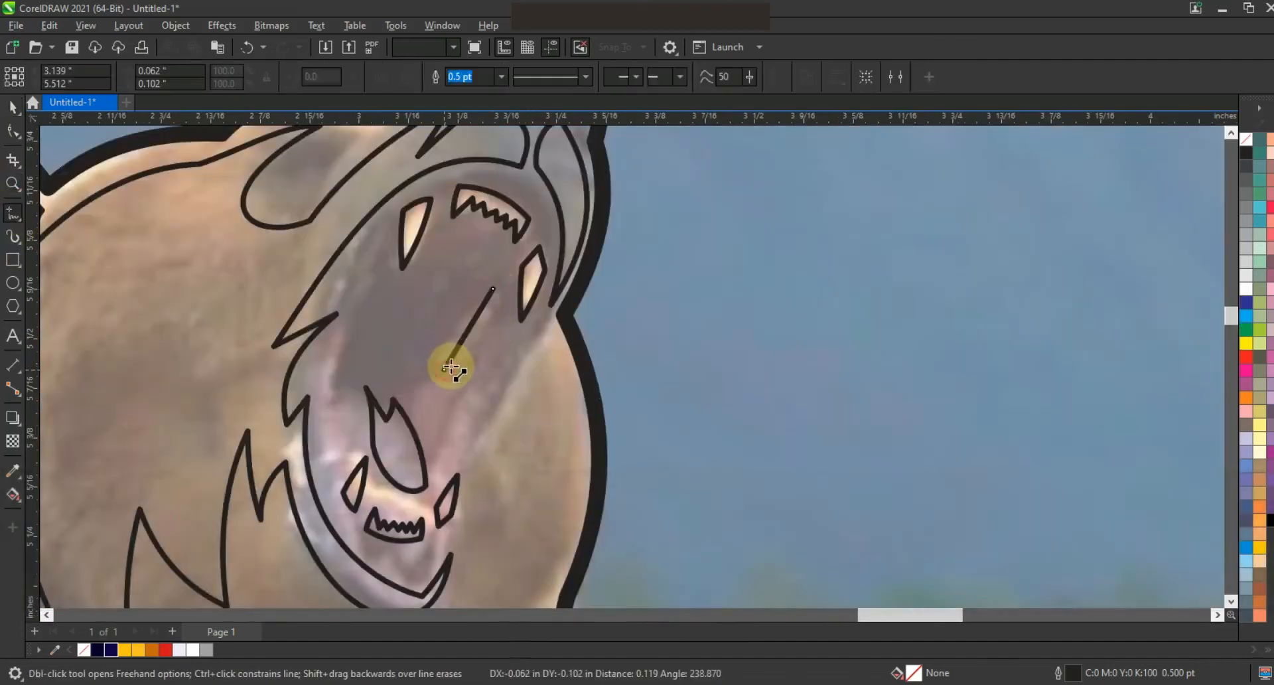
click(440, 442)
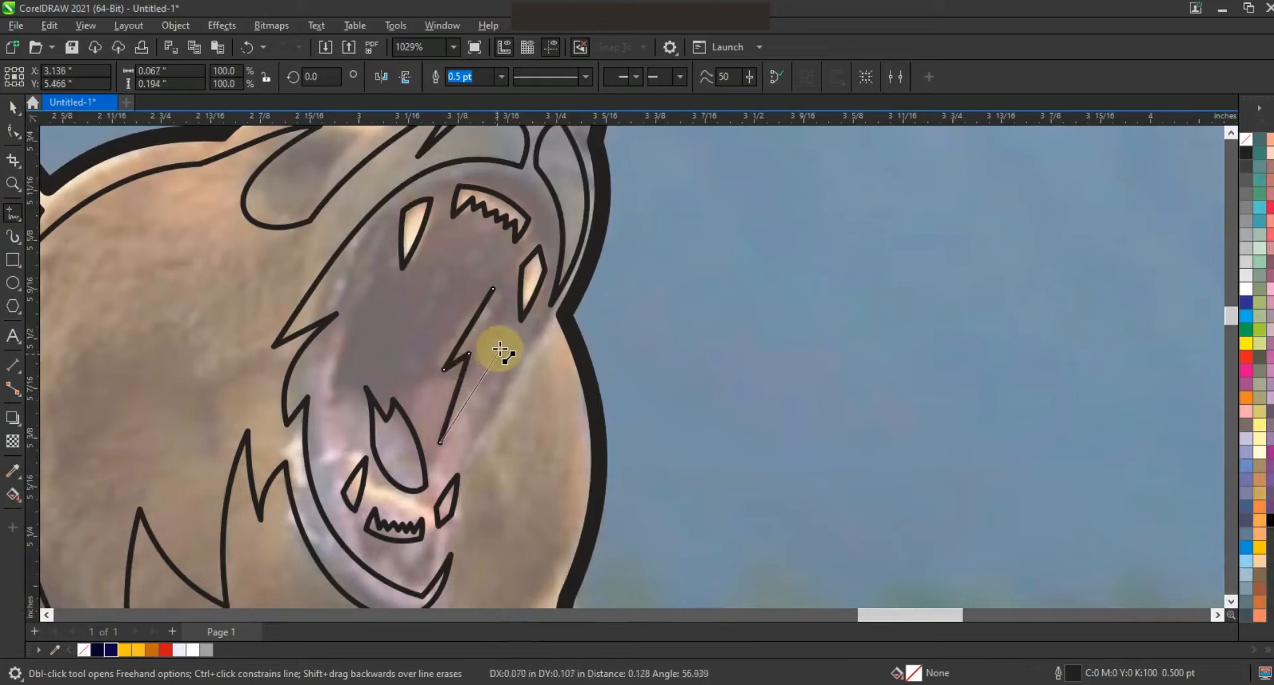
click(509, 328)
click(495, 291)
Step: Reshape the lightning-bolt tooth highlight by moving its nodes to make it slimmer
key(F10)
click(477, 377)
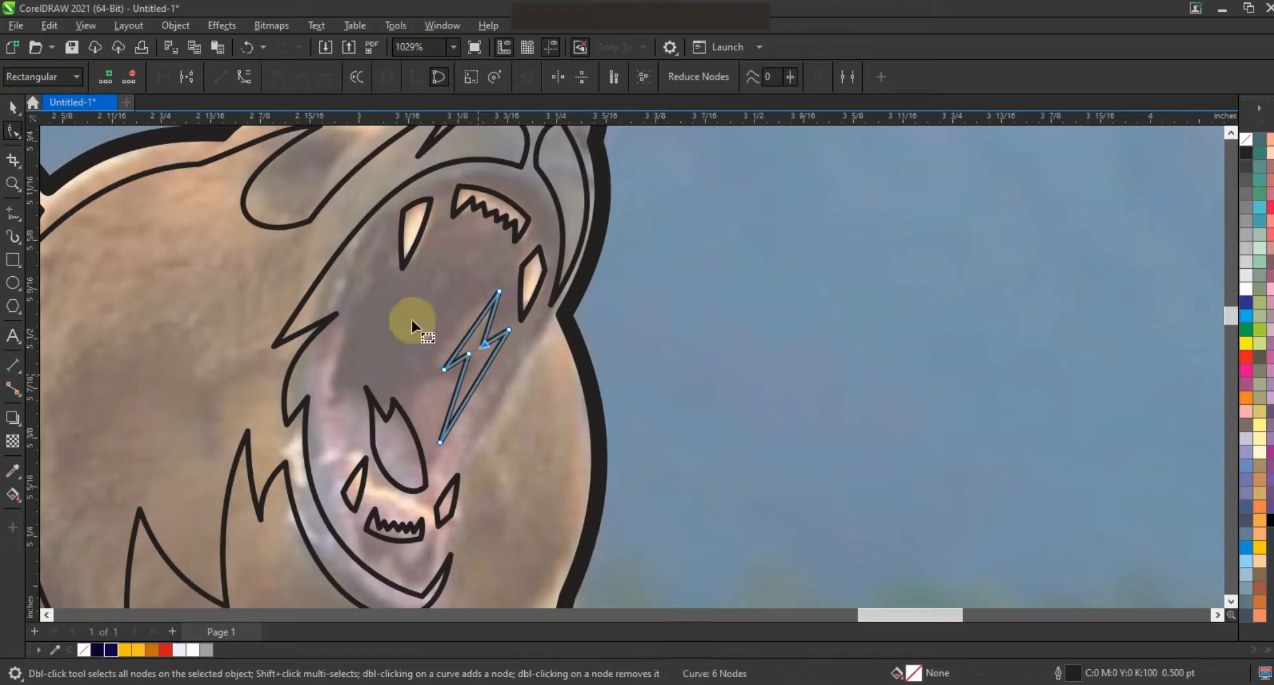
click(517, 458)
mouse_move(469, 353)
mouse_down()
mouse_move(477, 367)
mouse_move(487, 345)
mouse_up()
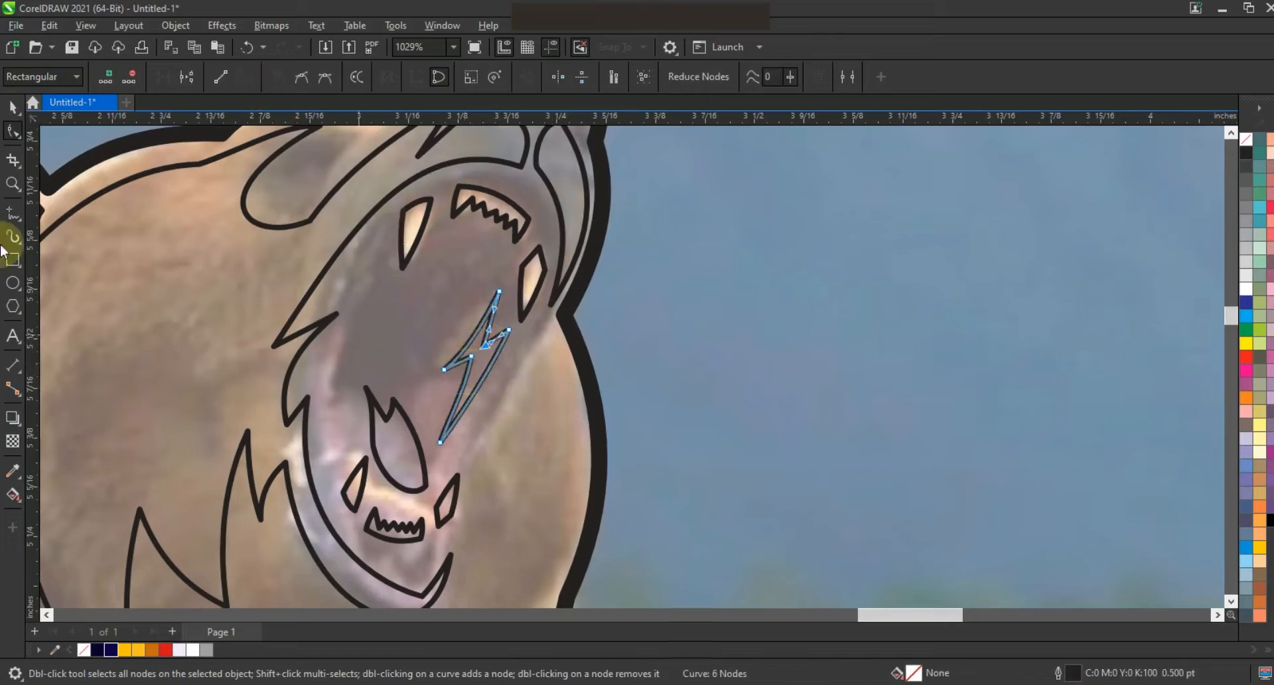
click(21, 111)
mouse_move(507, 286)
mouse_down()
mouse_move(509, 354)
mouse_move(490, 341)
mouse_up()
click(14, 213)
key(Escape)
Step: Draw a long closed jagged highlight shape along the right edge of the lower jaw
click(550, 319)
double_click(523, 330)
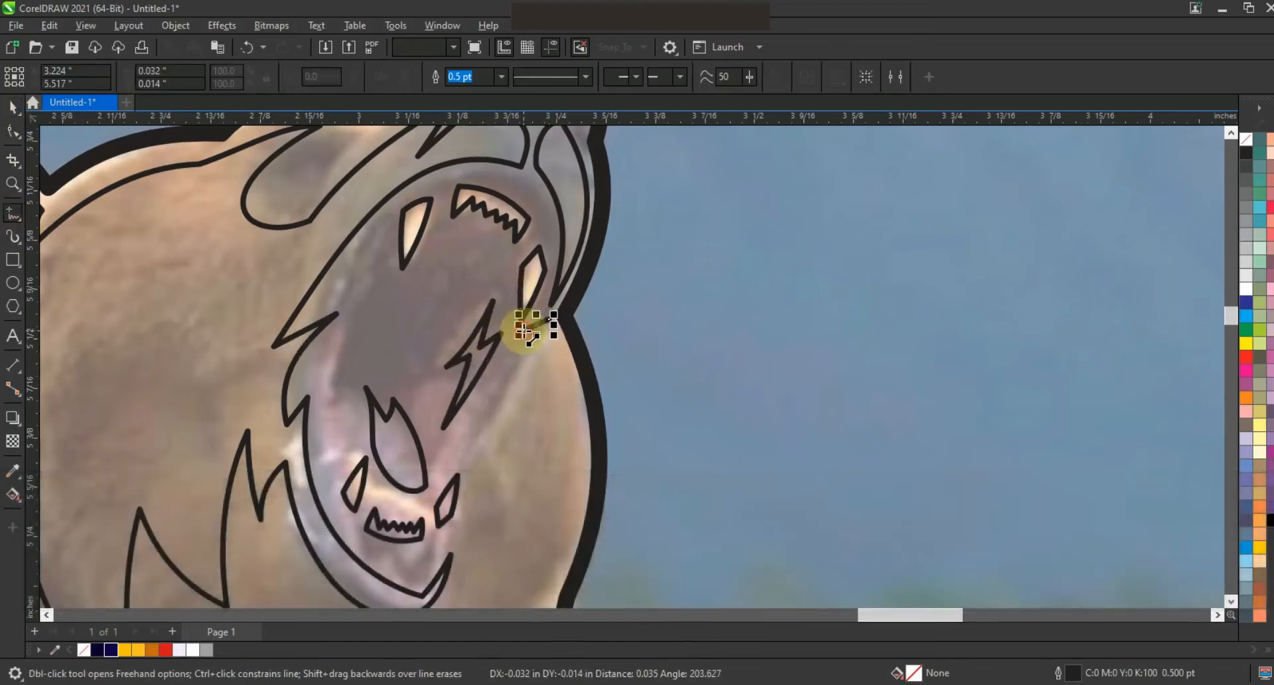
double_click(483, 446)
double_click(473, 420)
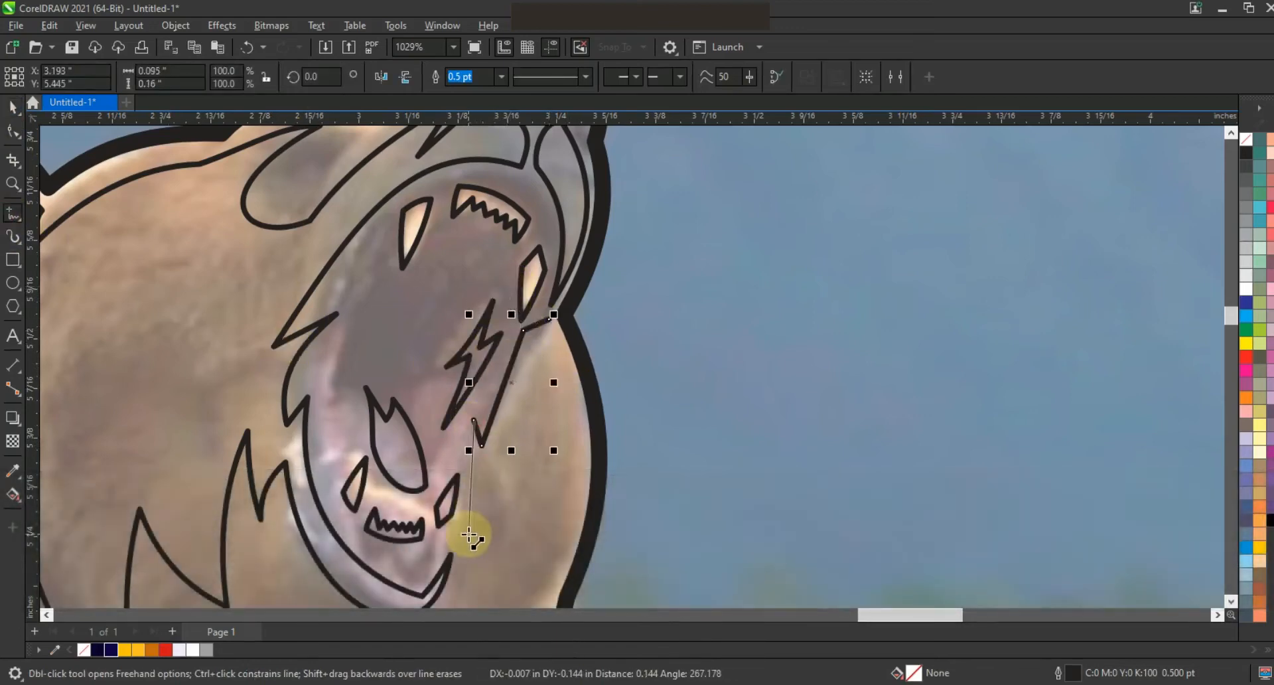
double_click(468, 534)
double_click(522, 418)
double_click(526, 379)
click(549, 319)
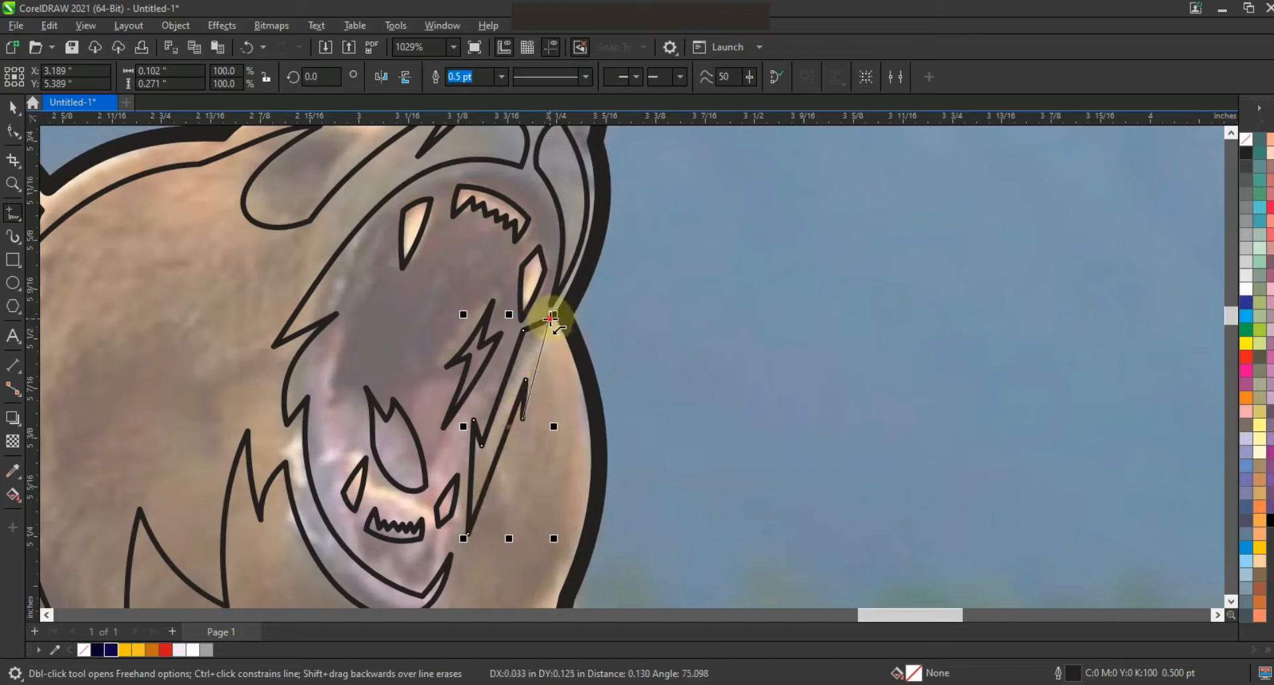
Step: Convert the jaw highlight's segments to curves, bend them slightly, and nudge the shape into place
double_click(11, 137)
click(240, 77)
drag(535, 367, 541, 374)
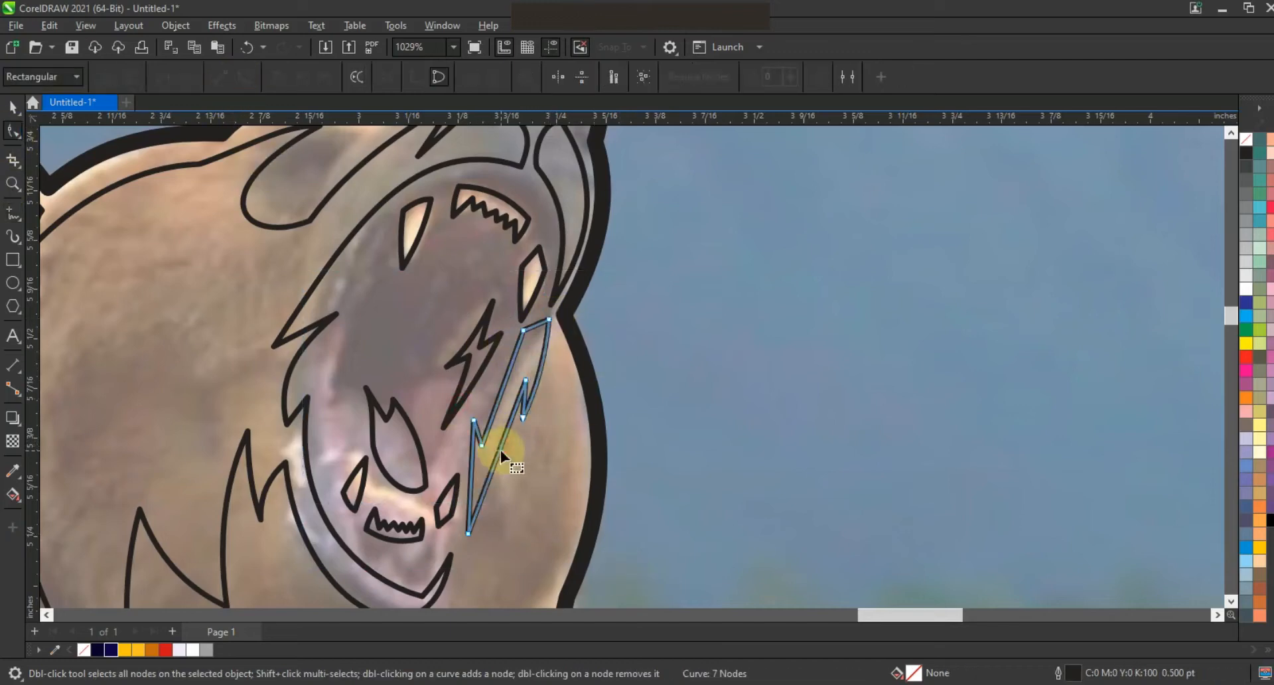
drag(523, 330, 528, 331)
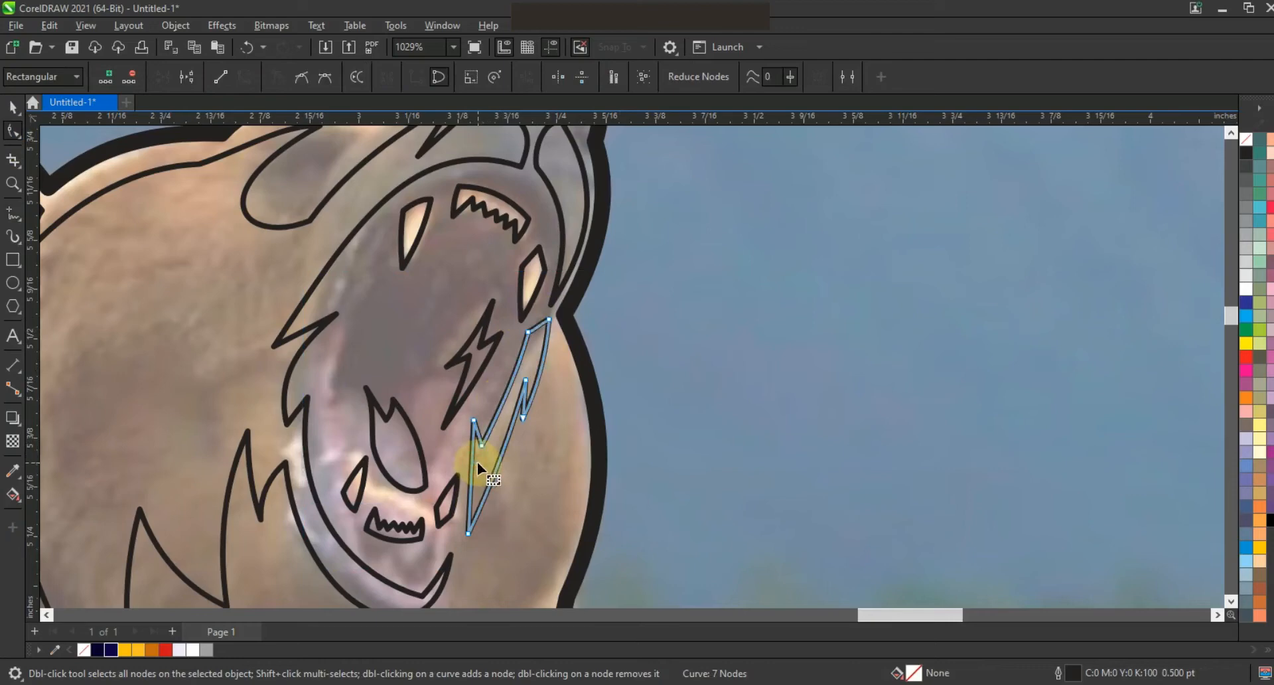
click(13, 106)
drag(557, 311, 554, 319)
scroll(560, 369, down, 2)
key(Escape)
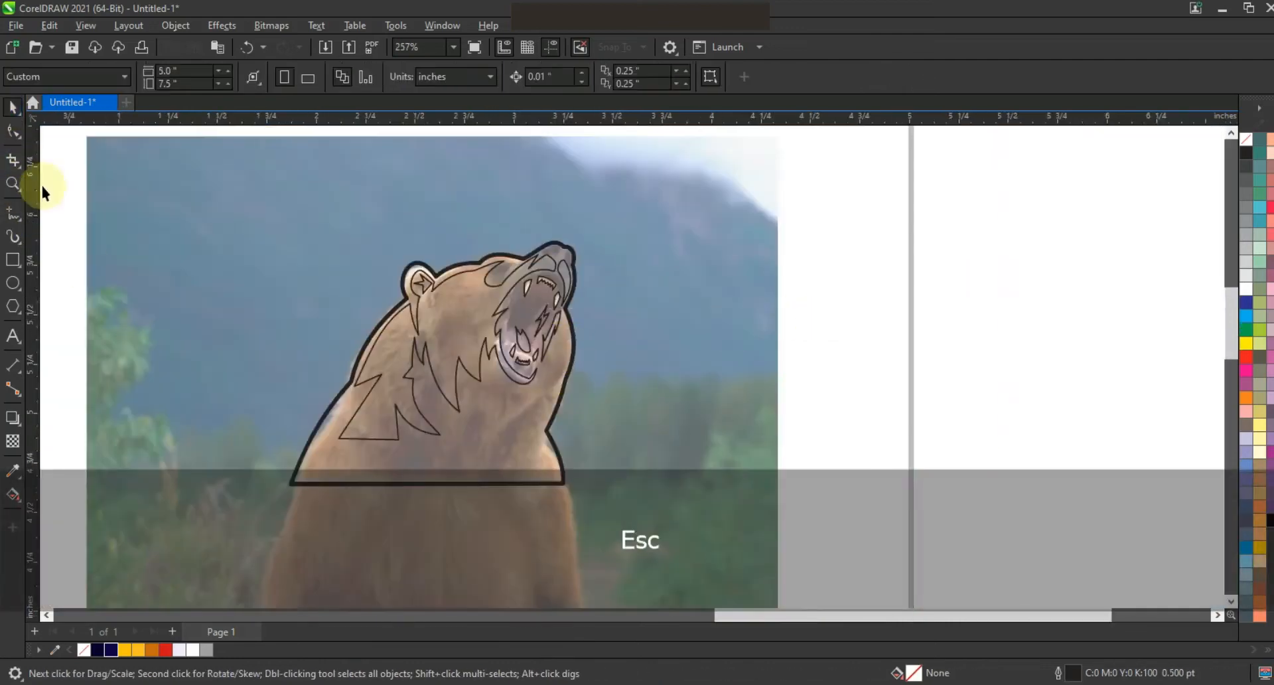
Step: Draw a closed jagged highlight shape following the right edge of the bear's neck
key(Return)
click(13, 184)
mouse_move(363, 282)
mouse_down()
mouse_move(425, 362)
mouse_move(723, 516)
mouse_up()
key(F5)
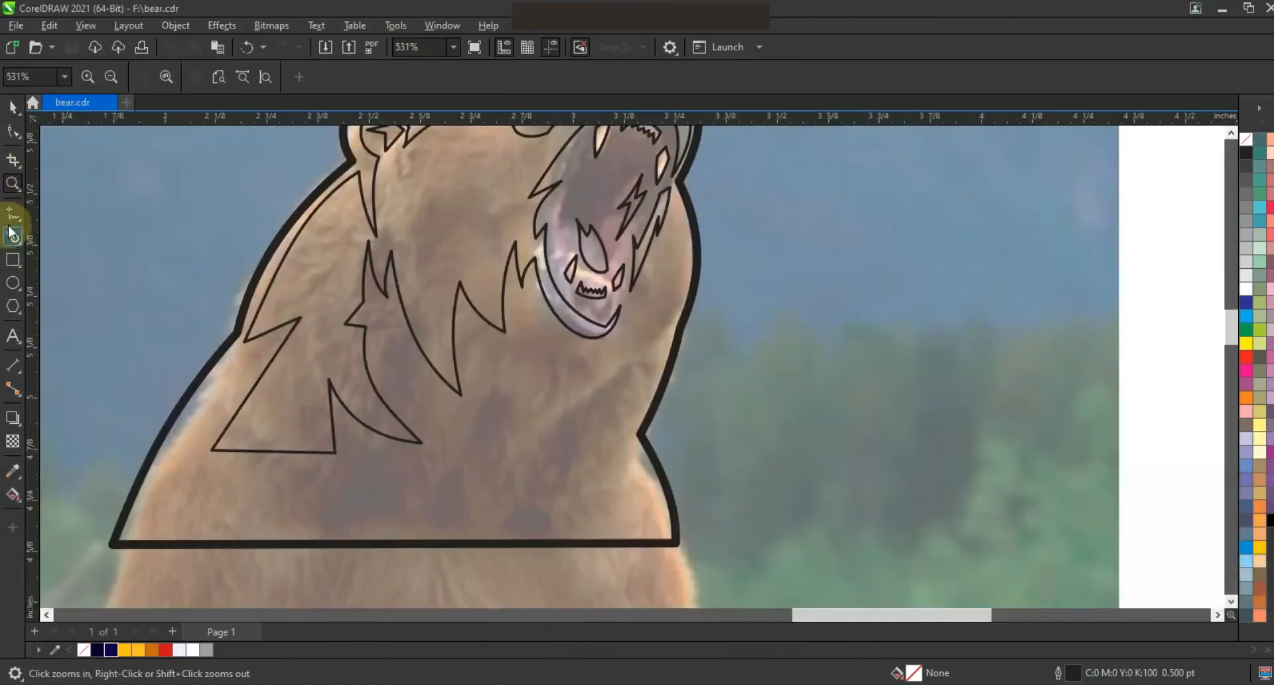
double_click(646, 345)
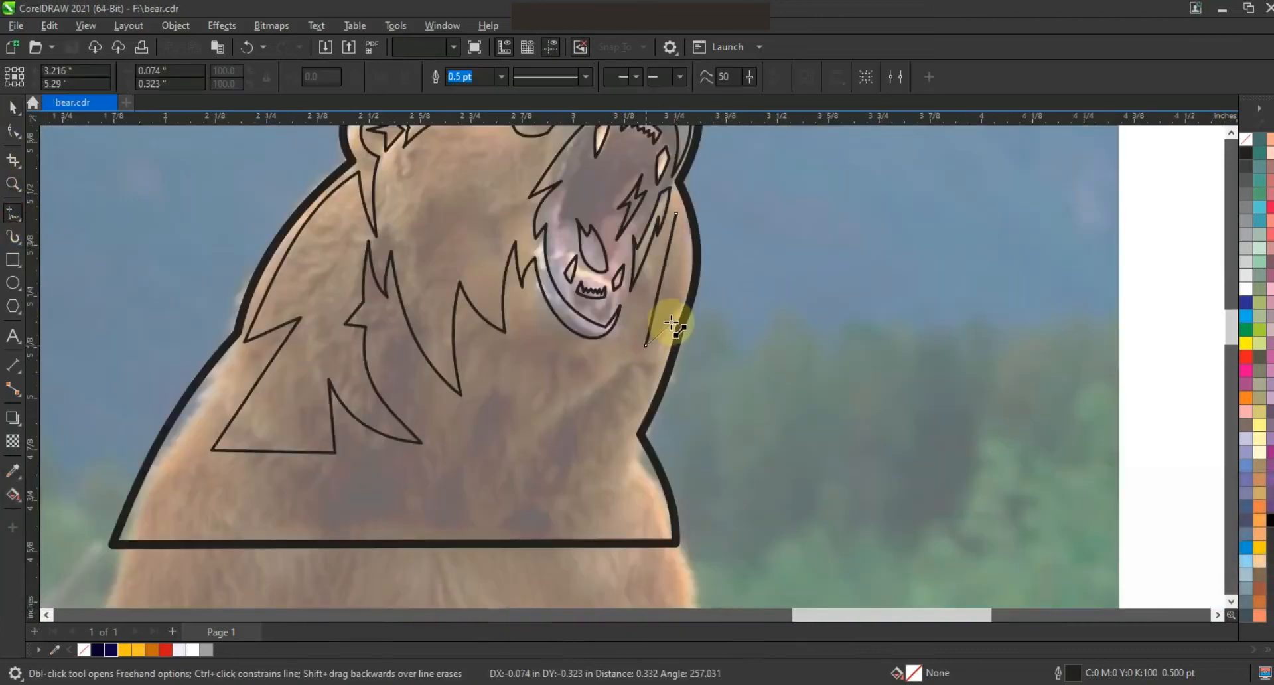
double_click(671, 320)
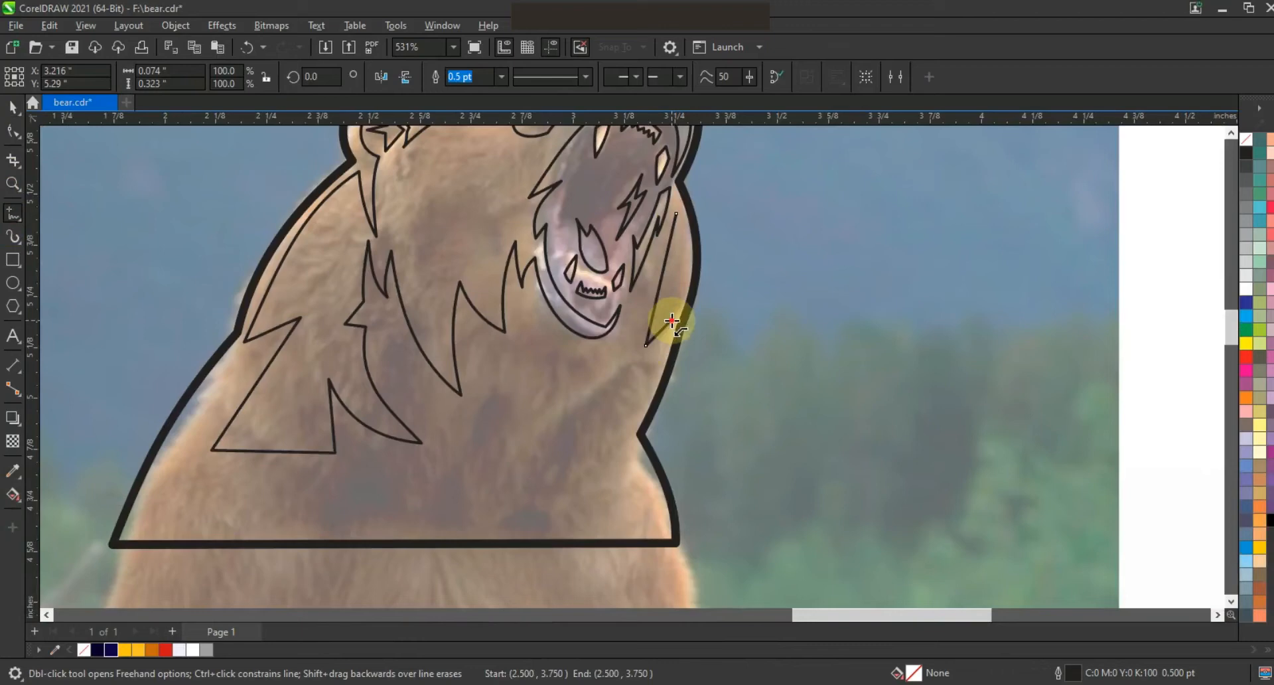
click(574, 529)
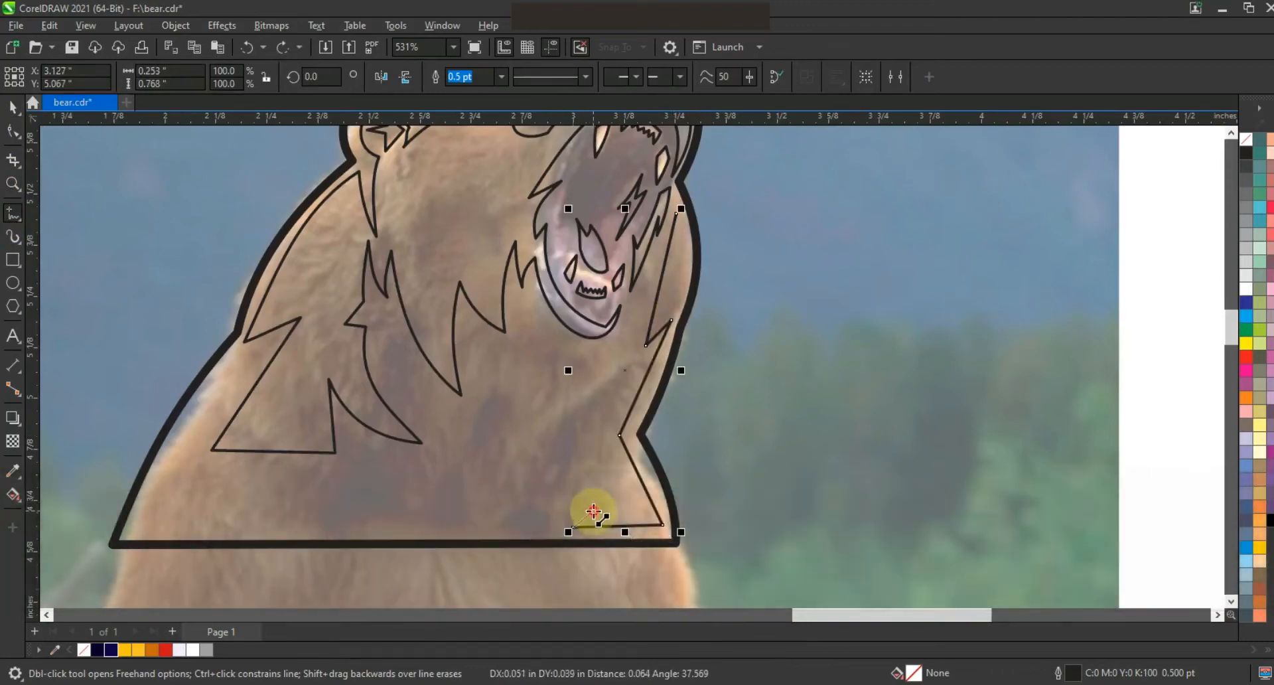
double_click(620, 507)
double_click(595, 435)
double_click(635, 362)
double_click(599, 385)
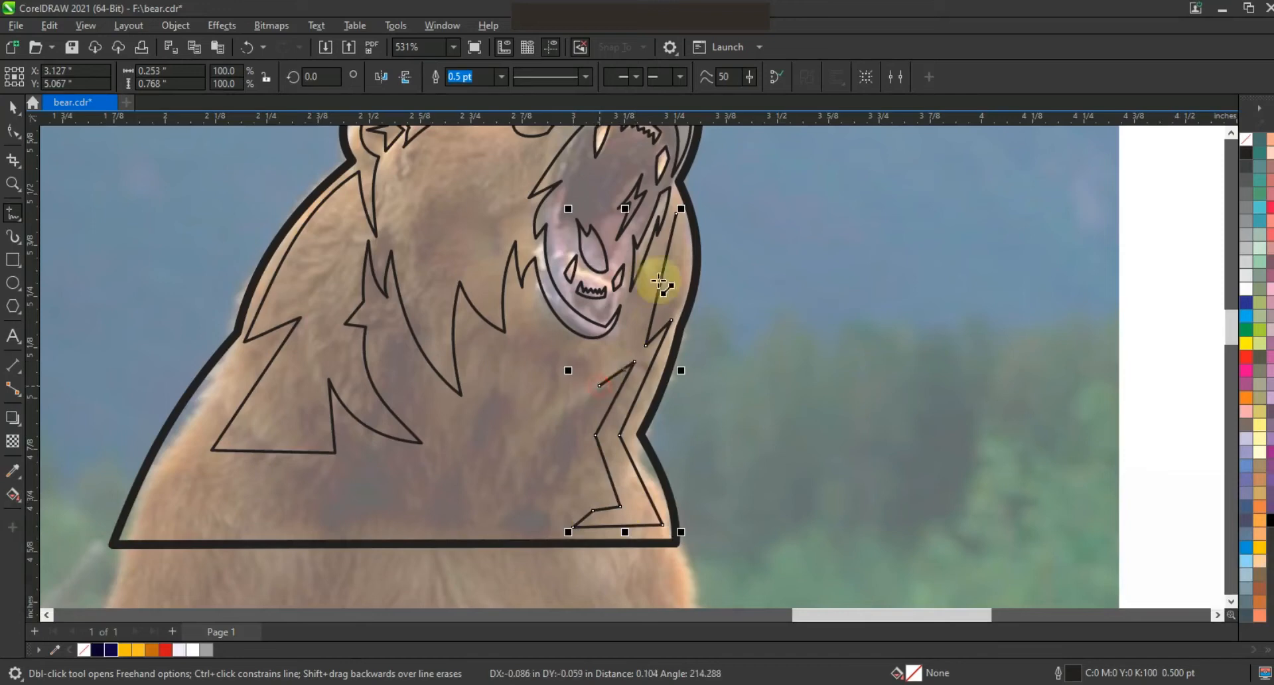
click(676, 214)
Step: Convert the neck highlight's nodes to curves and bend its segments into gentle arcs
click(14, 131)
mouse_move(779, 552)
mouse_down()
mouse_move(299, 144)
mouse_move(276, 148)
mouse_up()
click(241, 77)
drag(659, 293, 646, 295)
drag(645, 382, 650, 383)
drag(616, 397, 612, 396)
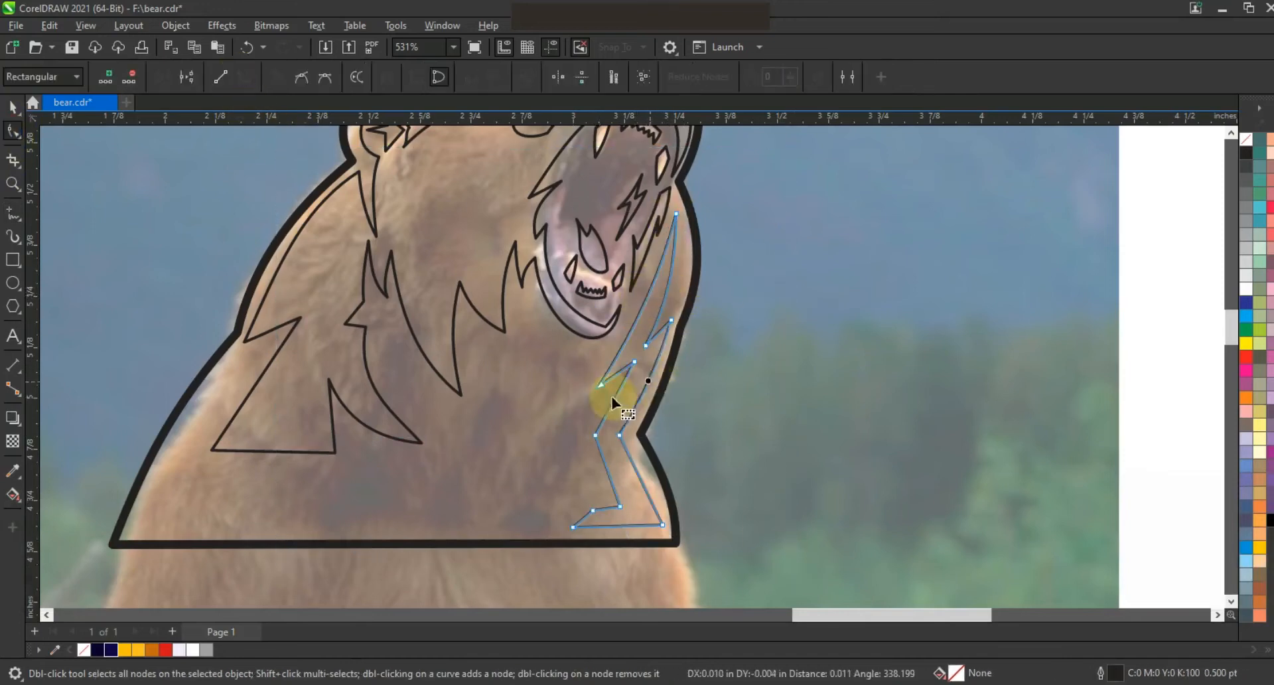
scroll(635, 393, down, 1)
click(13, 108)
key(Escape)
Step: Draw a closed star-like eye shape overlapping the brow curve between the ear and the snout
click(13, 183)
mouse_move(493, 219)
mouse_down()
mouse_move(629, 282)
mouse_move(718, 296)
mouse_up()
click(14, 213)
click(529, 322)
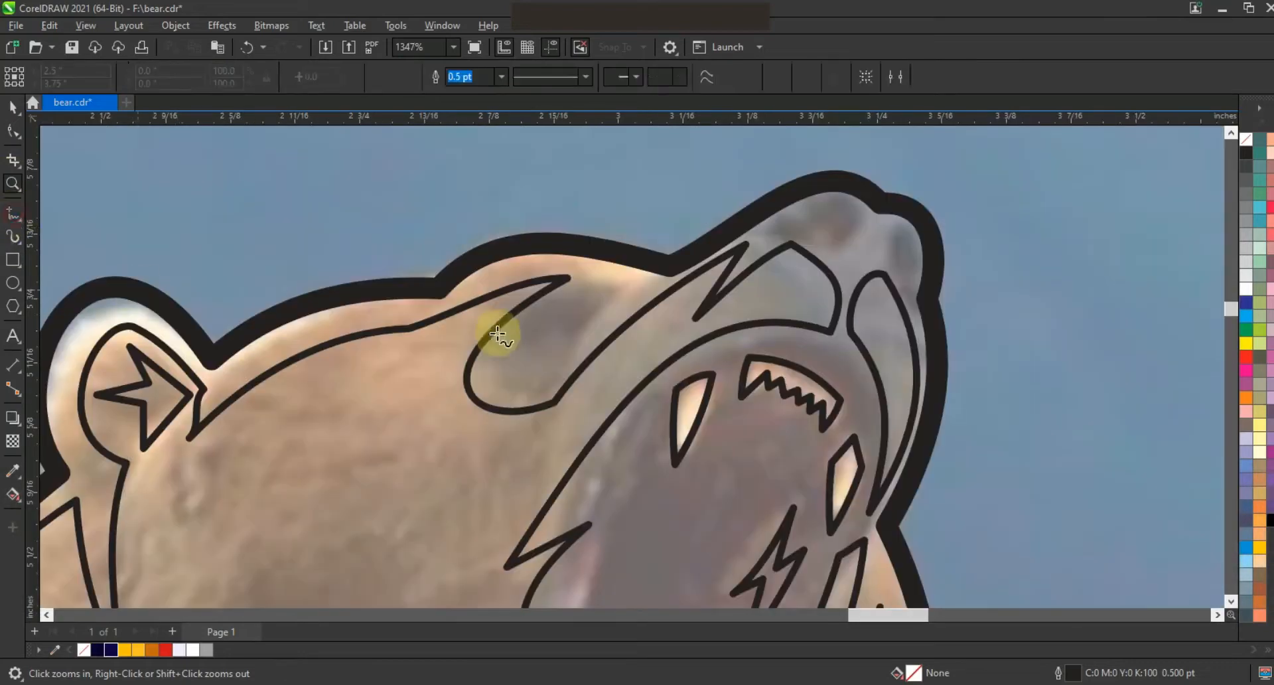
double_click(416, 385)
double_click(499, 361)
double_click(405, 457)
double_click(506, 386)
double_click(495, 469)
double_click(546, 356)
click(529, 323)
Step: Trim the brow curve with the eye shape, then delete the eye shape
click(11, 108)
click(554, 283)
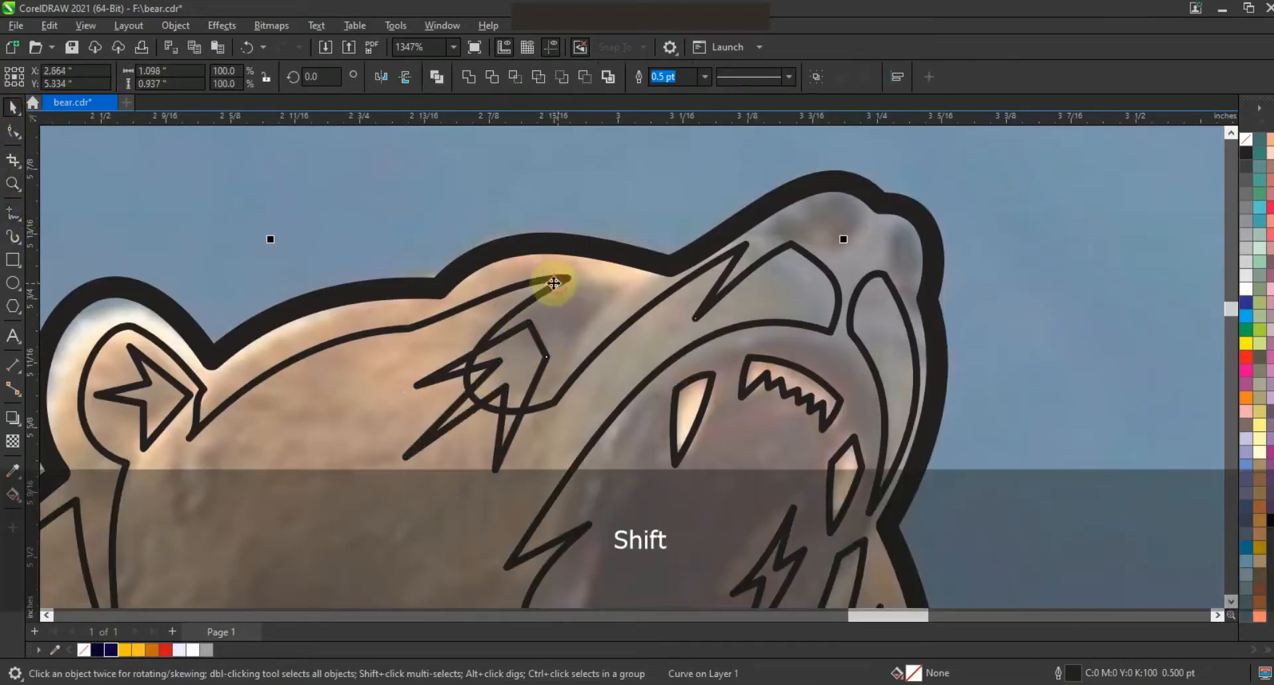
click(491, 78)
key(Escape)
click(541, 353)
key(Delete)
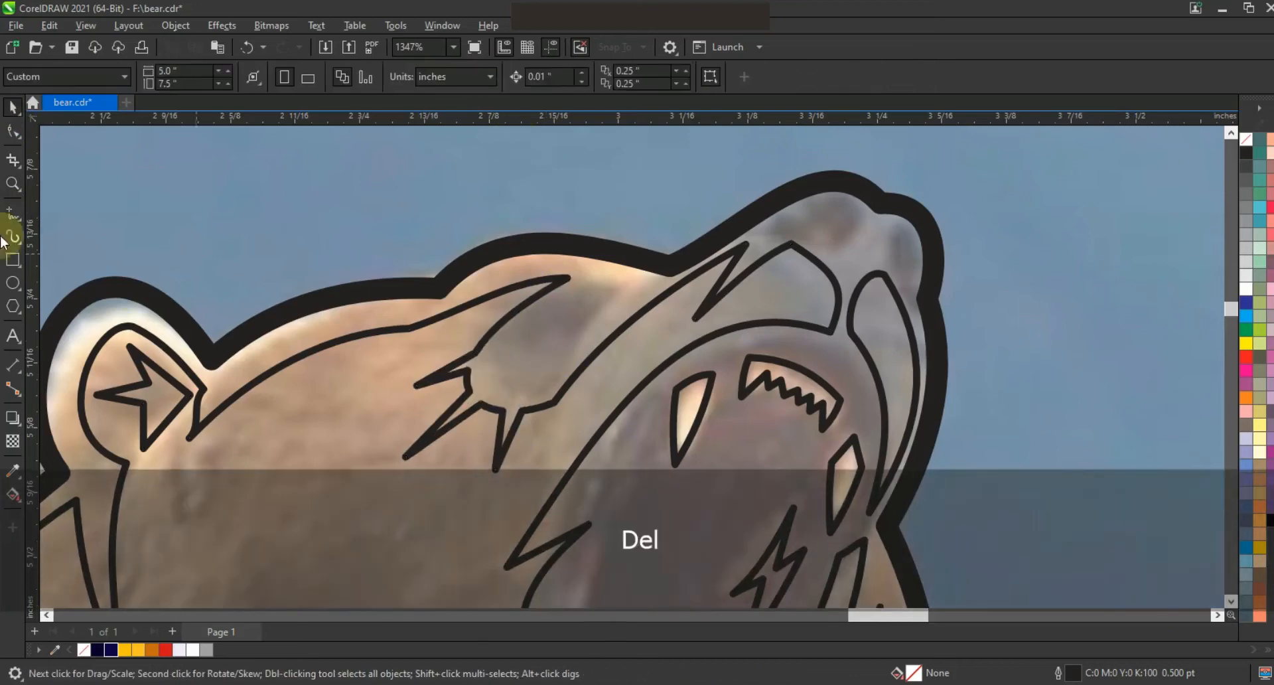
Step: Convert the cut eye's segments to curves and bend them into a rounded eye opening
click(492, 370)
click(12, 132)
drag(307, 244, 592, 414)
click(245, 77)
drag(524, 356, 572, 330)
click(13, 108)
key(Escape)
Step: Draw a closed thin triangle along the top of the snout tip
click(12, 212)
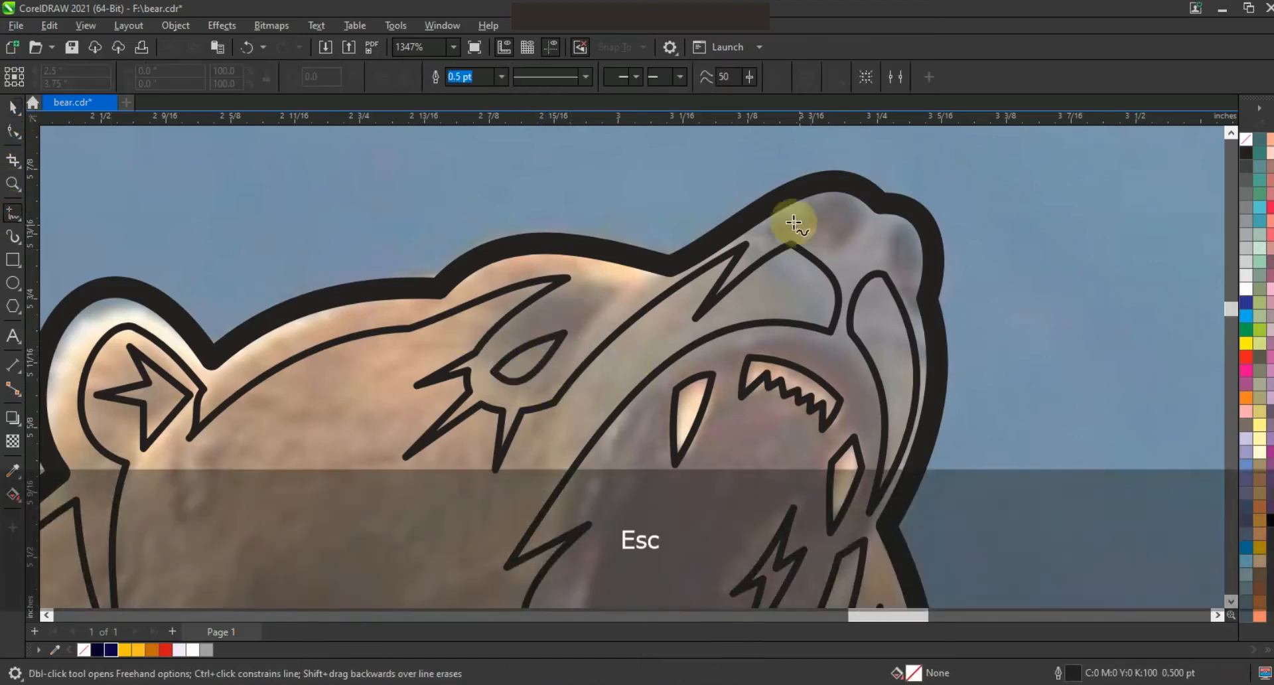
click(786, 219)
click(871, 231)
click(918, 278)
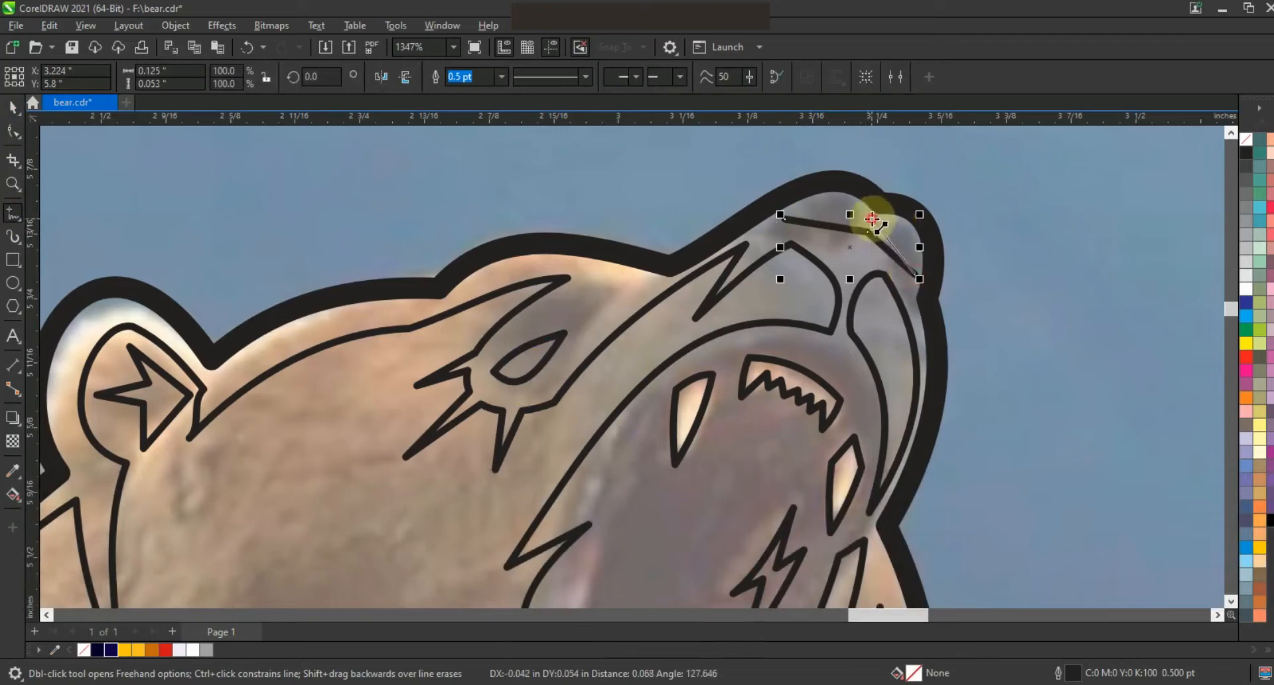
click(787, 218)
Step: Bend the snout triangle's segments into a curved nose highlight
click(13, 130)
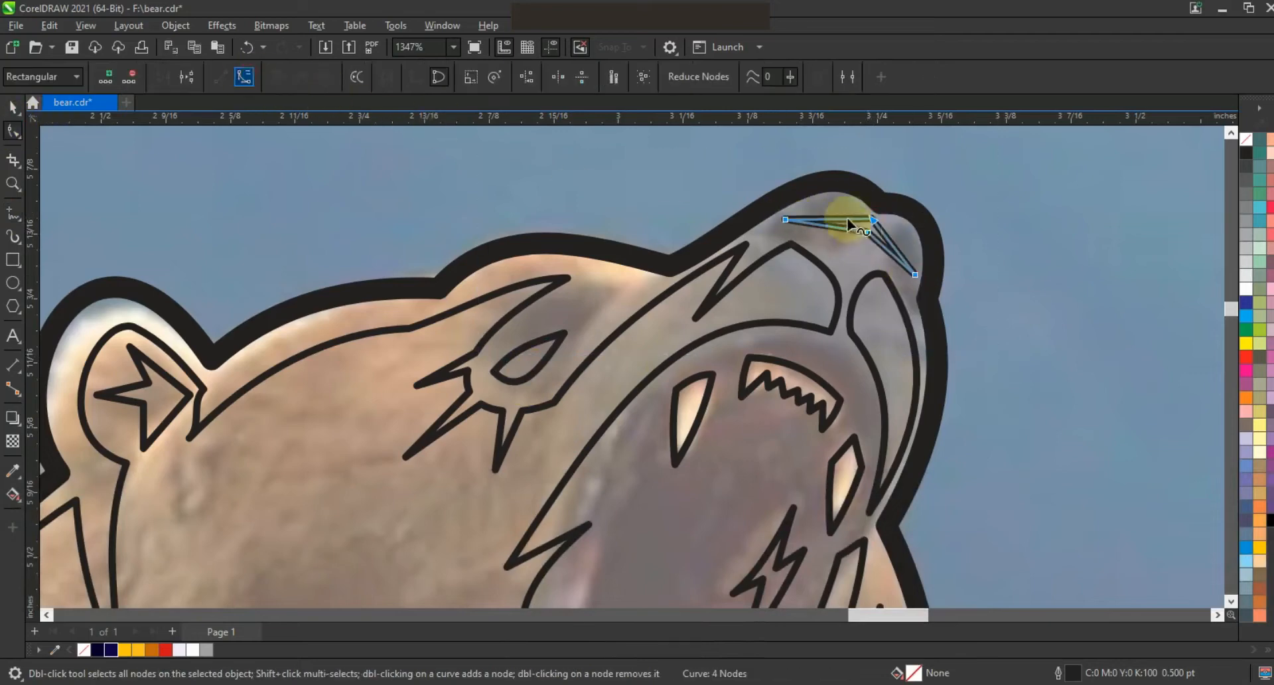
drag(834, 205, 834, 201)
click(888, 243)
drag(905, 233, 906, 232)
drag(885, 248, 837, 216)
drag(893, 255, 900, 248)
drag(888, 243, 889, 241)
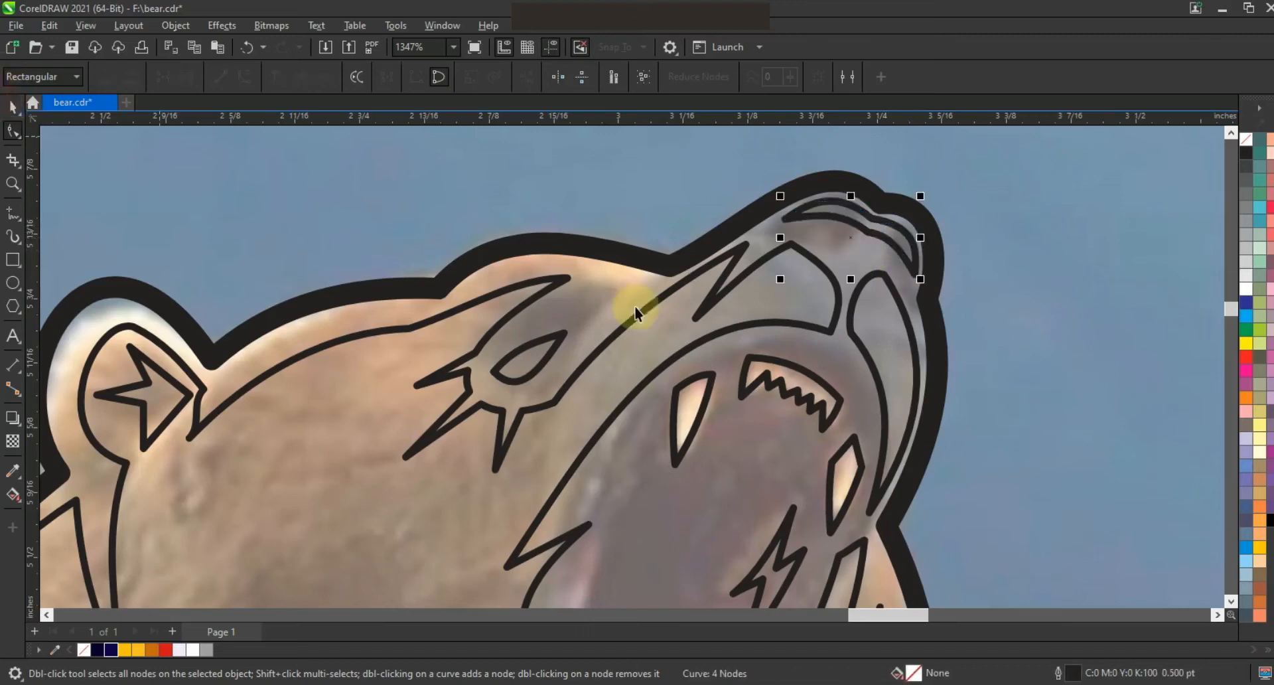
Step: Draw a closed triangular highlight shape below the left shoulder fur shape
key(F3)
key(Escape)
key(z)
drag(355, 291, 442, 331)
right_click(454, 437)
drag(272, 334, 780, 530)
key(F10)
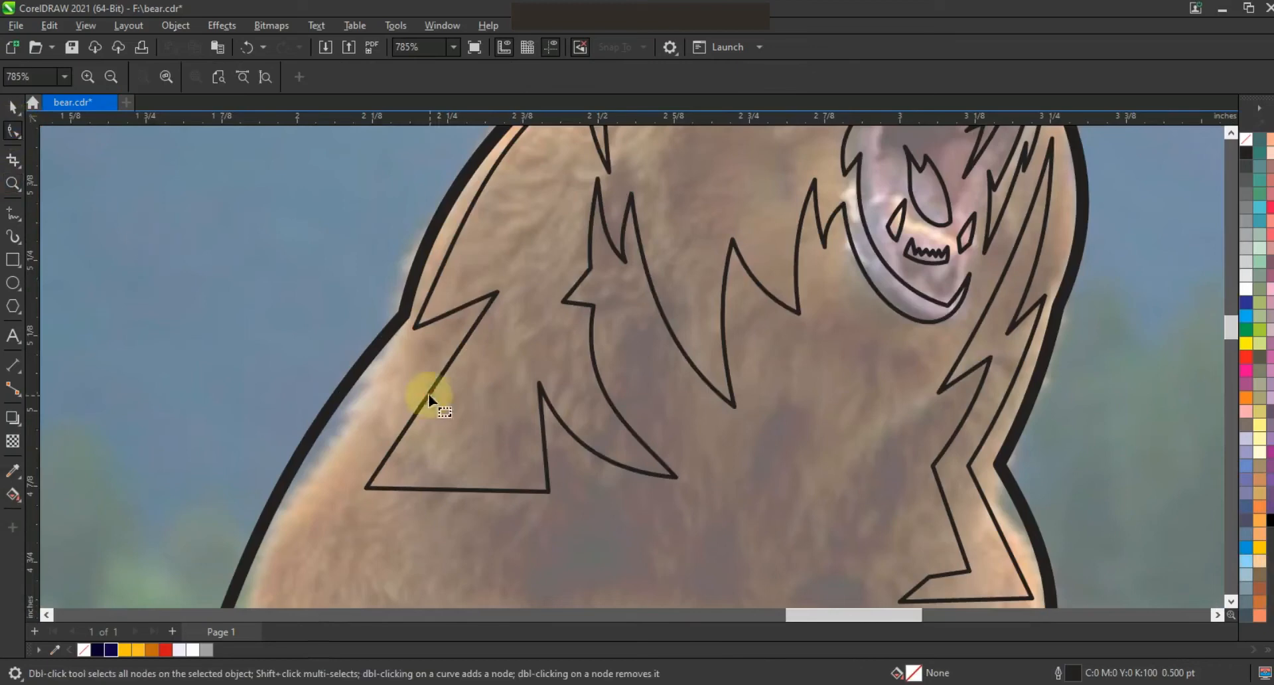
click(433, 391)
drag(430, 389, 420, 383)
click(13, 213)
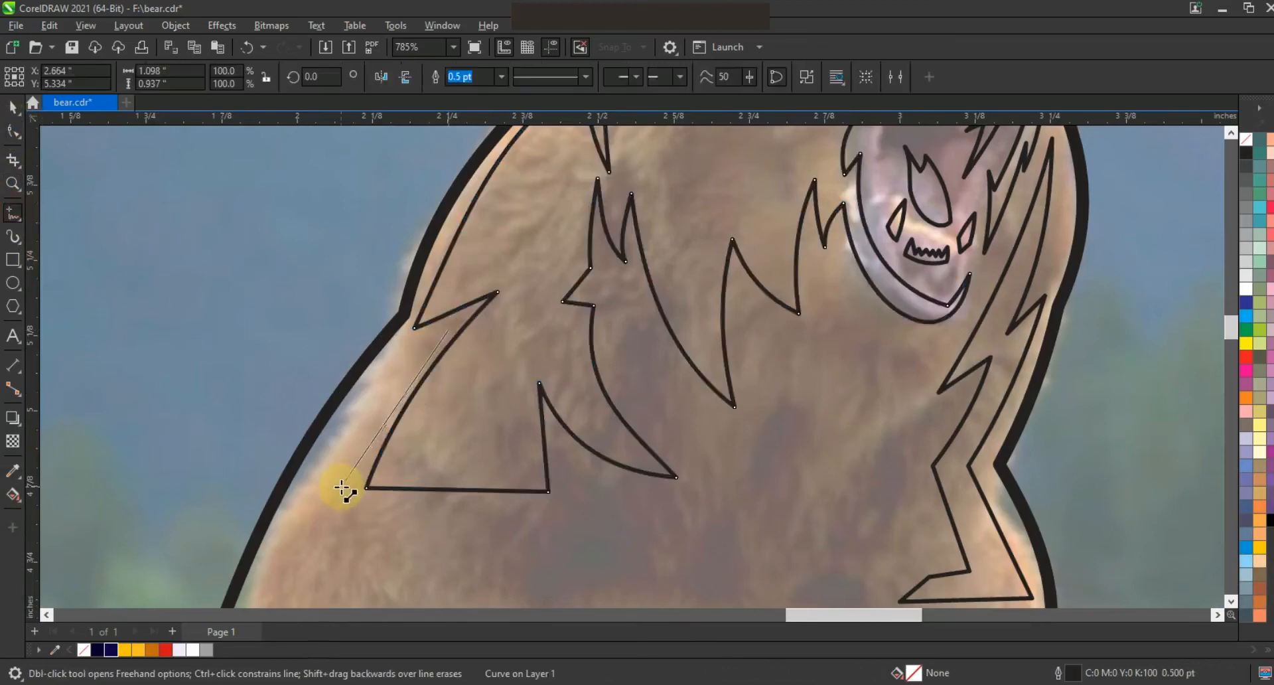
click(335, 497)
click(548, 498)
click(561, 559)
click(260, 553)
click(445, 328)
Step: Convert the shoulder highlight to curves and bend its edges into smooth arcs
click(14, 131)
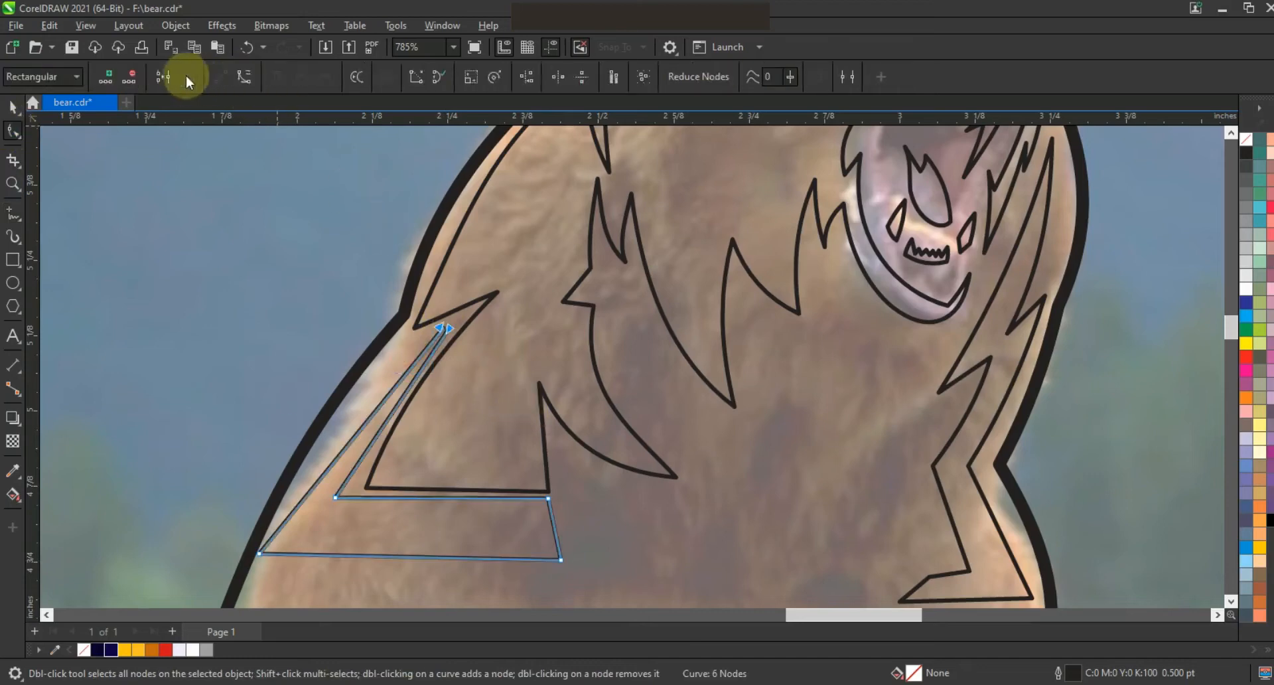
drag(564, 548, 569, 560)
click(241, 74)
drag(373, 416, 359, 407)
drag(335, 497, 351, 499)
drag(392, 428, 377, 425)
drag(259, 553, 269, 553)
drag(309, 472, 303, 477)
drag(456, 499, 457, 505)
drag(548, 497, 558, 502)
click(489, 489)
drag(474, 489, 473, 492)
key(z)
click(243, 77)
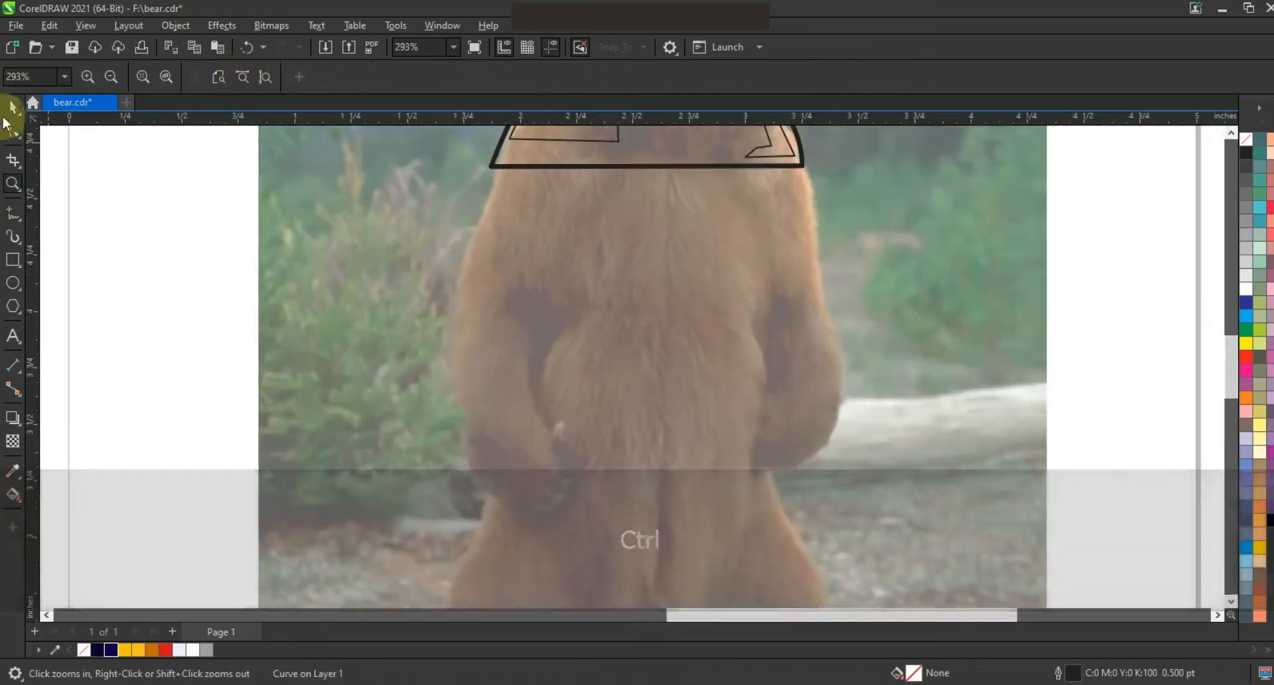
Step: Move the traced bear drawing off the photo so it sits above the BEARS text
click(13, 108)
key(F4)
key(Escape)
drag(1082, 284, 645, 283)
key(Escape)
Step: Select the BEARS text and scale it down to about 52.8 pt to fit under the bear
drag(293, 359, 694, 345)
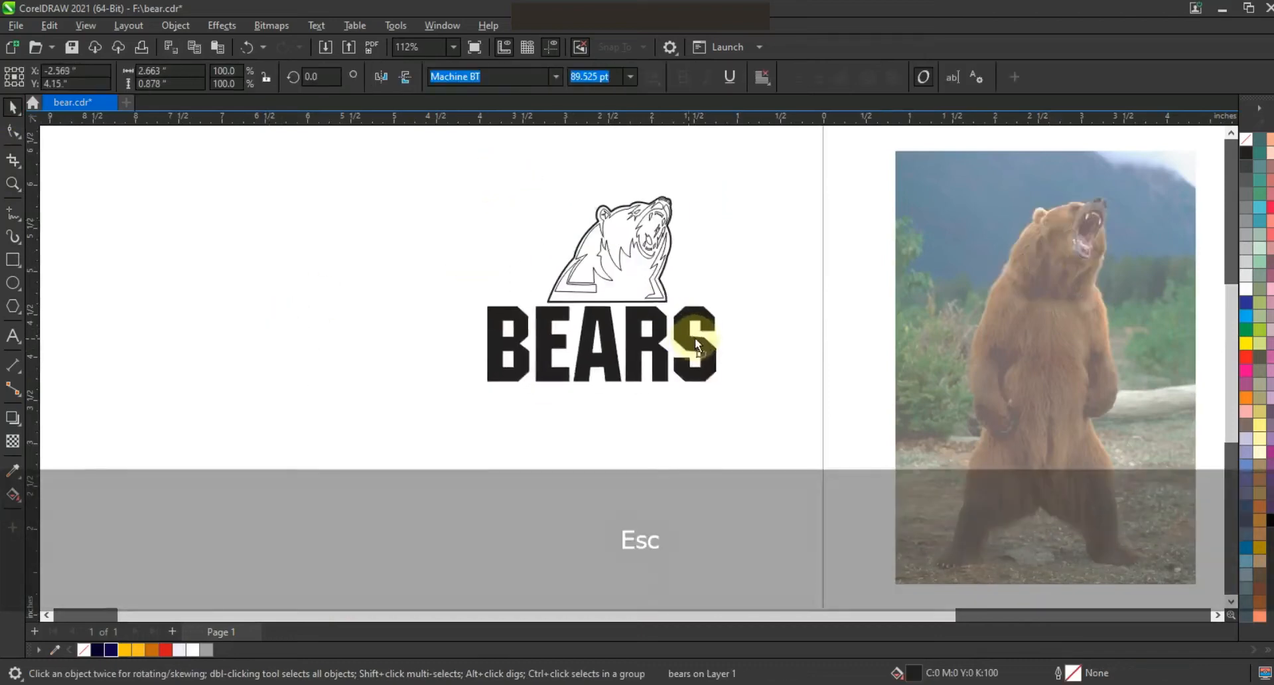
drag(725, 386, 638, 313)
Step: Convert the BEARS text to curves
key(z)
drag(439, 245, 781, 361)
click(13, 108)
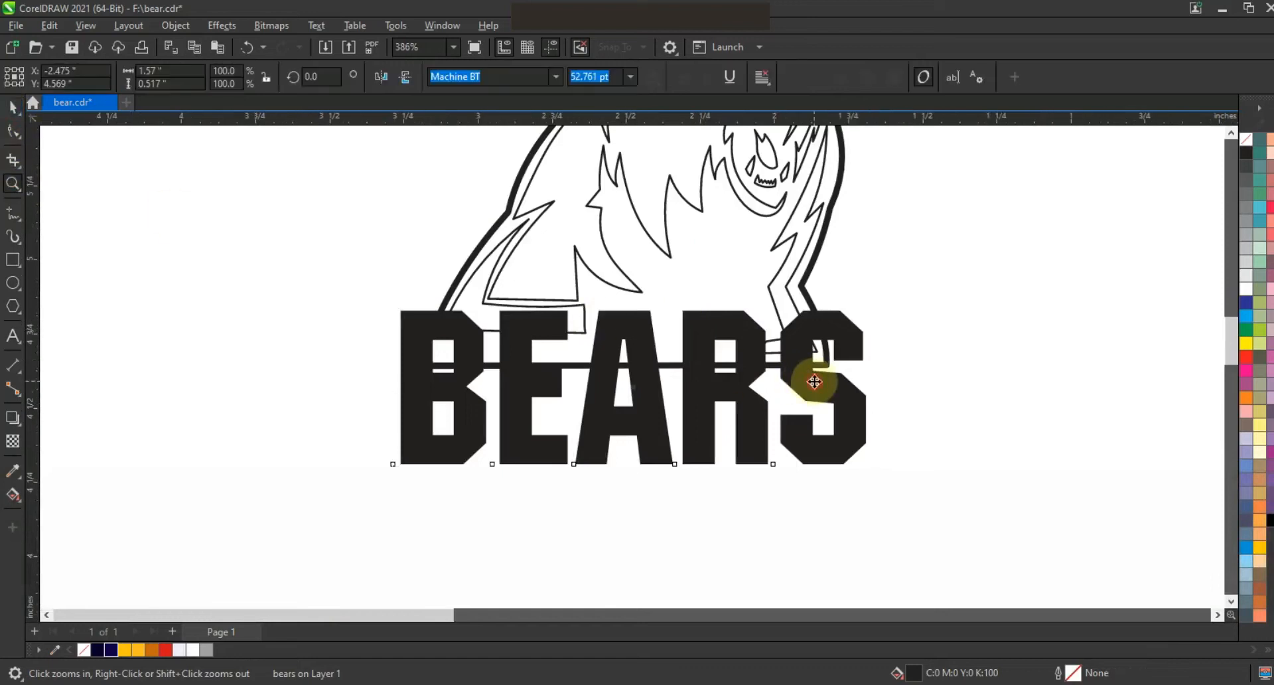
key(ctrl+q)
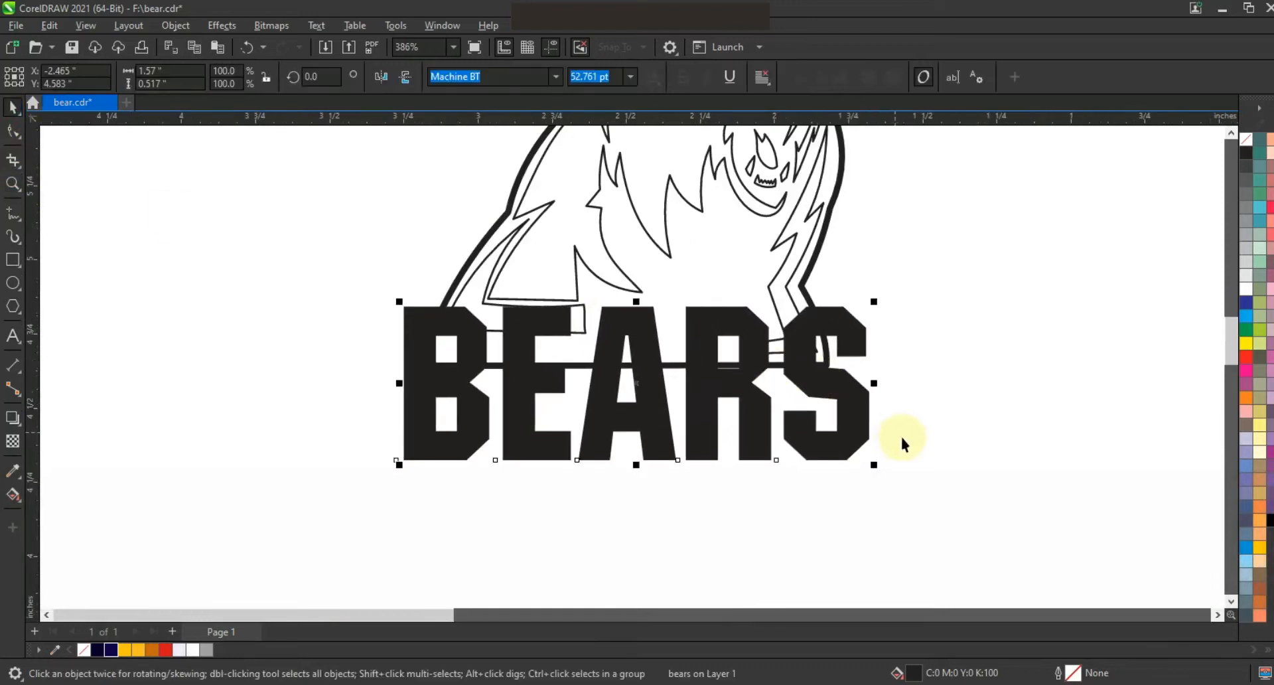
Step: Move the BEARS lettering down so it sits clear below the bear head
click(901, 443)
click(758, 405)
scroll(768, 512, up, 5)
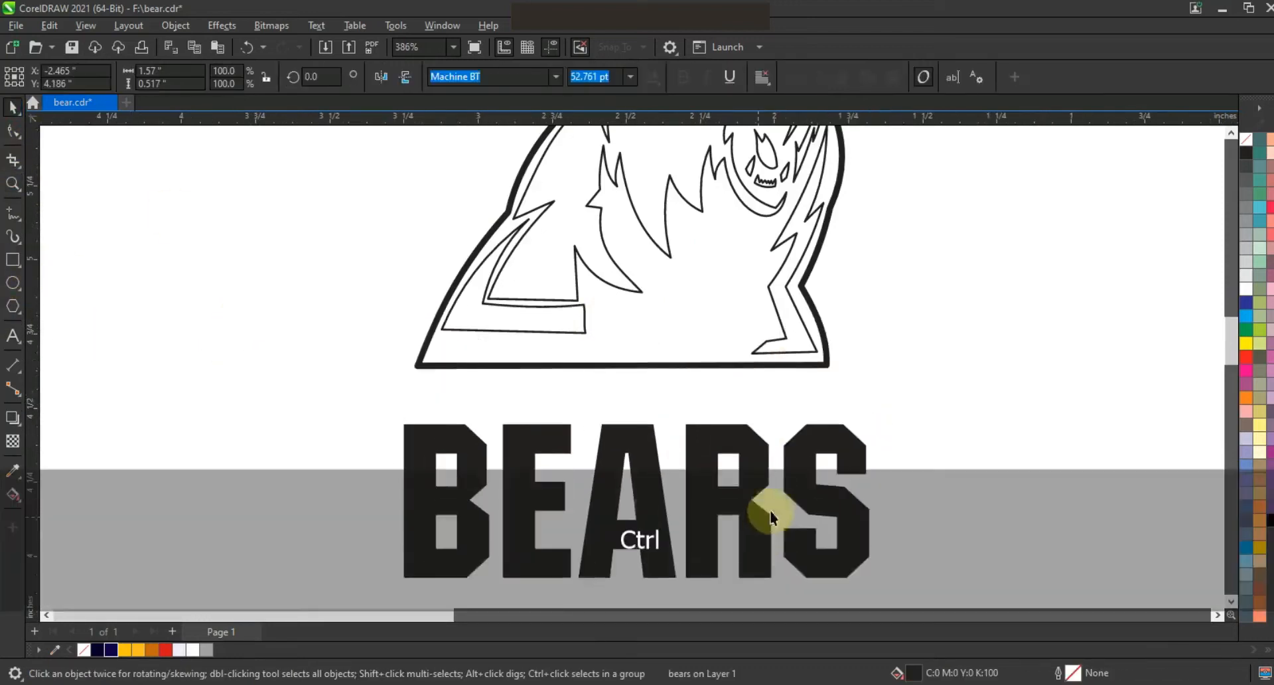
Step: Fill the bear's outer silhouette dark navy and send it behind the other parts
drag(393, 498, 392, 502)
click(1246, 289)
click(818, 518)
click(820, 510)
click(116, 648)
right_click(1246, 140)
key(shift+Page_Down)
Step: Select all bear parts and remove their outlines
drag(925, 128, 395, 502)
right_click(1246, 140)
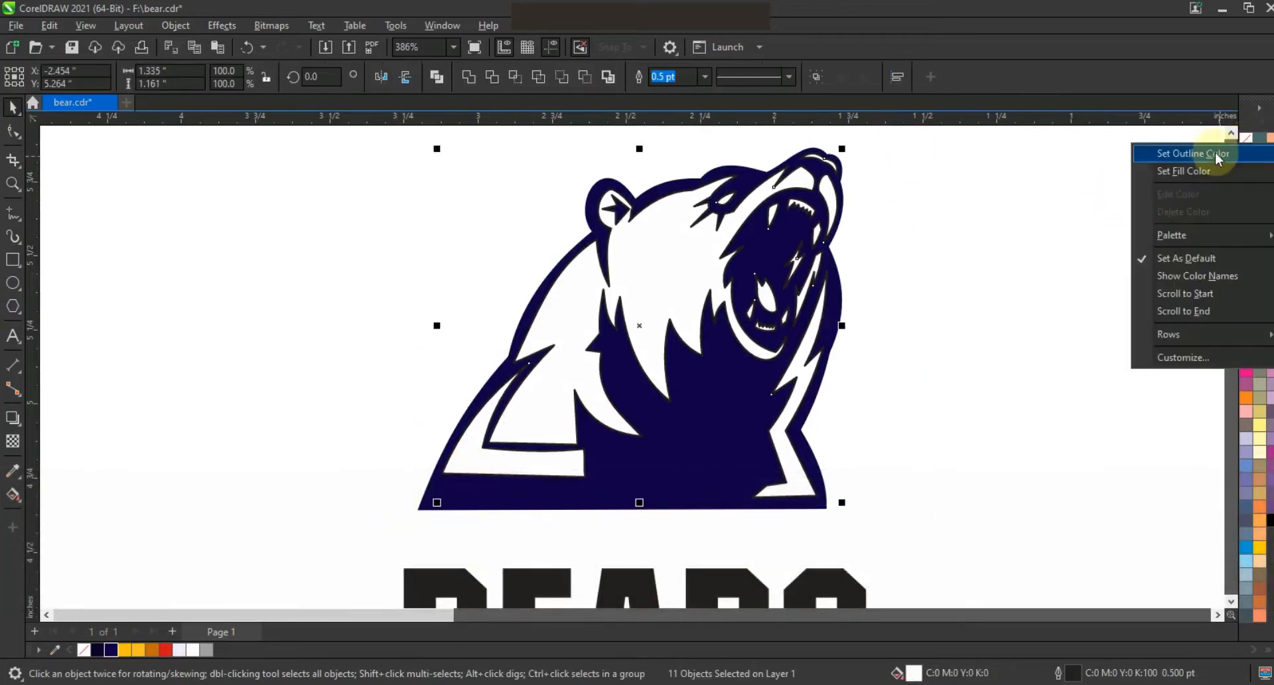
click(1218, 153)
Step: Fill the face, fur and shoulder areas yellow and the tongue red
click(1067, 204)
click(763, 297)
click(1073, 355)
click(697, 270)
click(125, 649)
click(894, 376)
click(524, 462)
click(124, 649)
Step: Fill the jaw and neck highlight shapes orange-brown
click(867, 270)
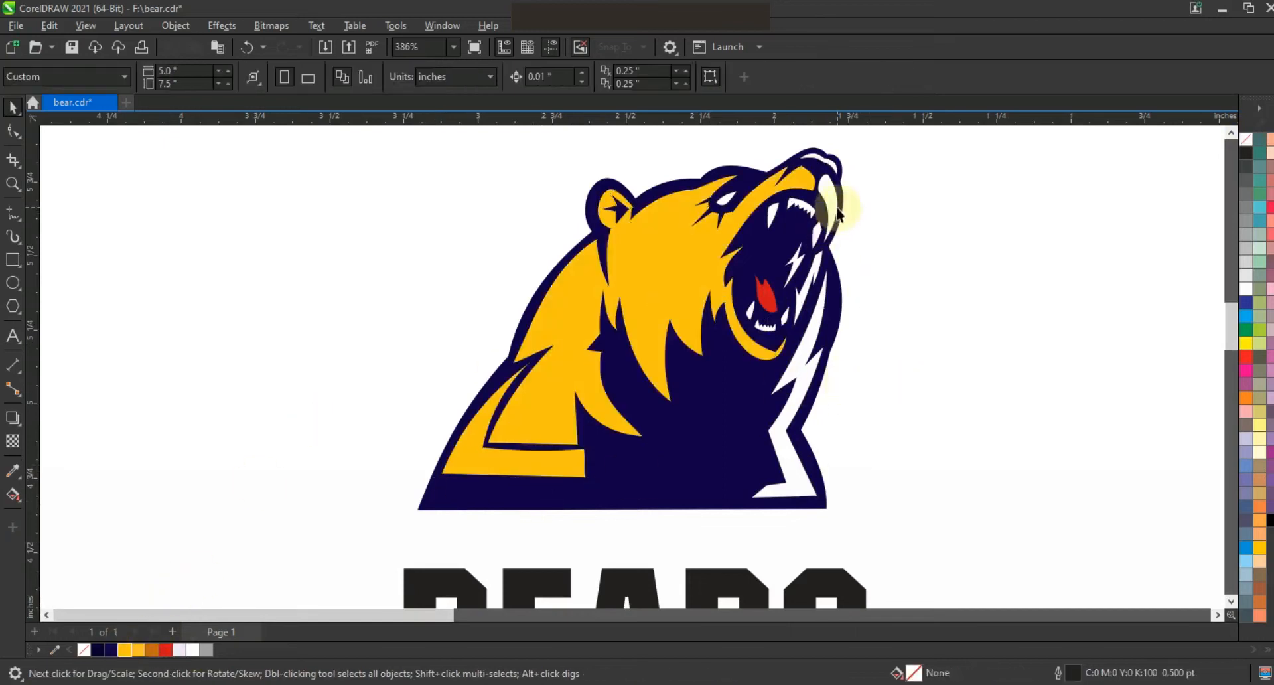
click(838, 213)
click(152, 649)
click(890, 185)
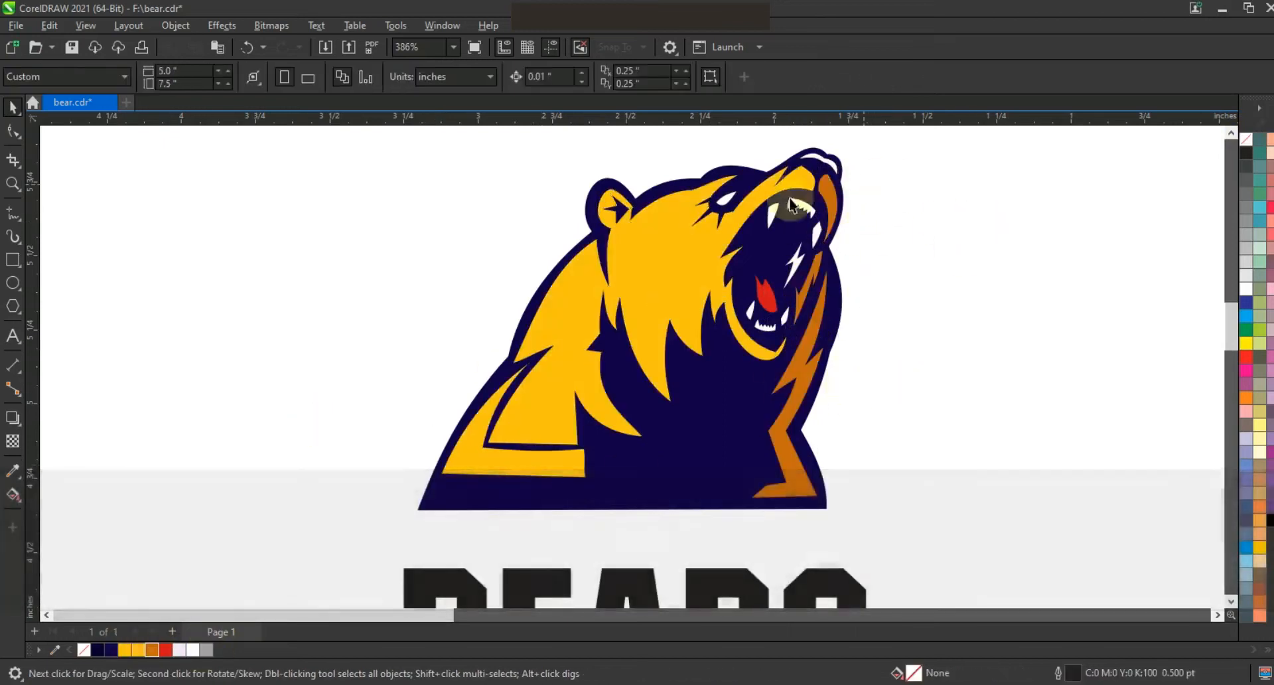
Step: Fill the bear's eye red
click(727, 197)
click(160, 650)
click(891, 240)
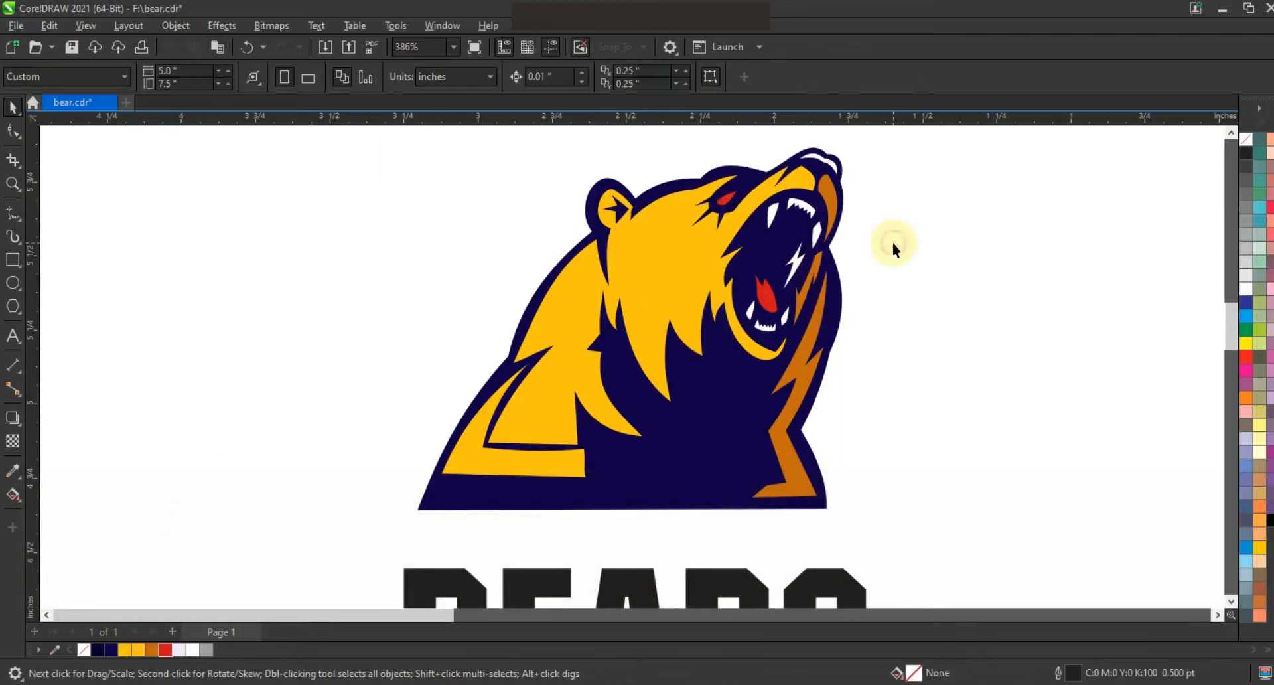
Step: Select the entire bear drawing again and clear its outline color
scroll(807, 301, down, 1)
key(Escape)
drag(904, 208, 587, 417)
right_click(1246, 142)
click(1222, 156)
click(987, 278)
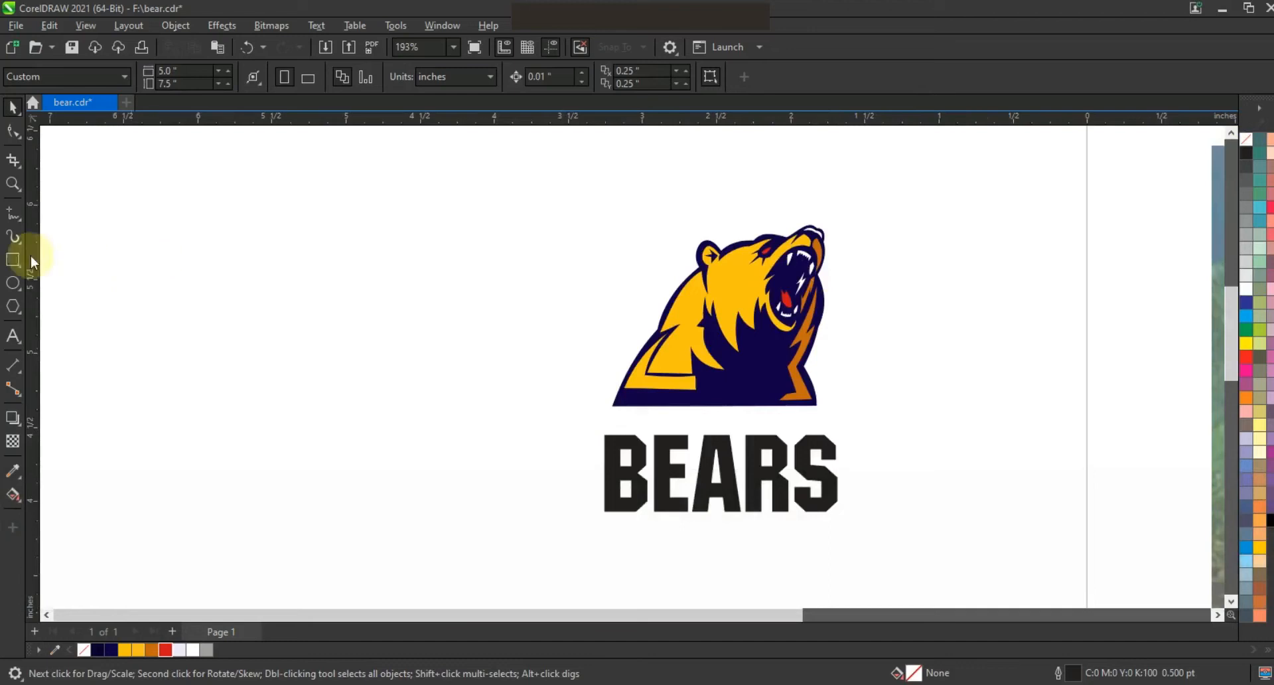
drag(592, 198, 914, 424)
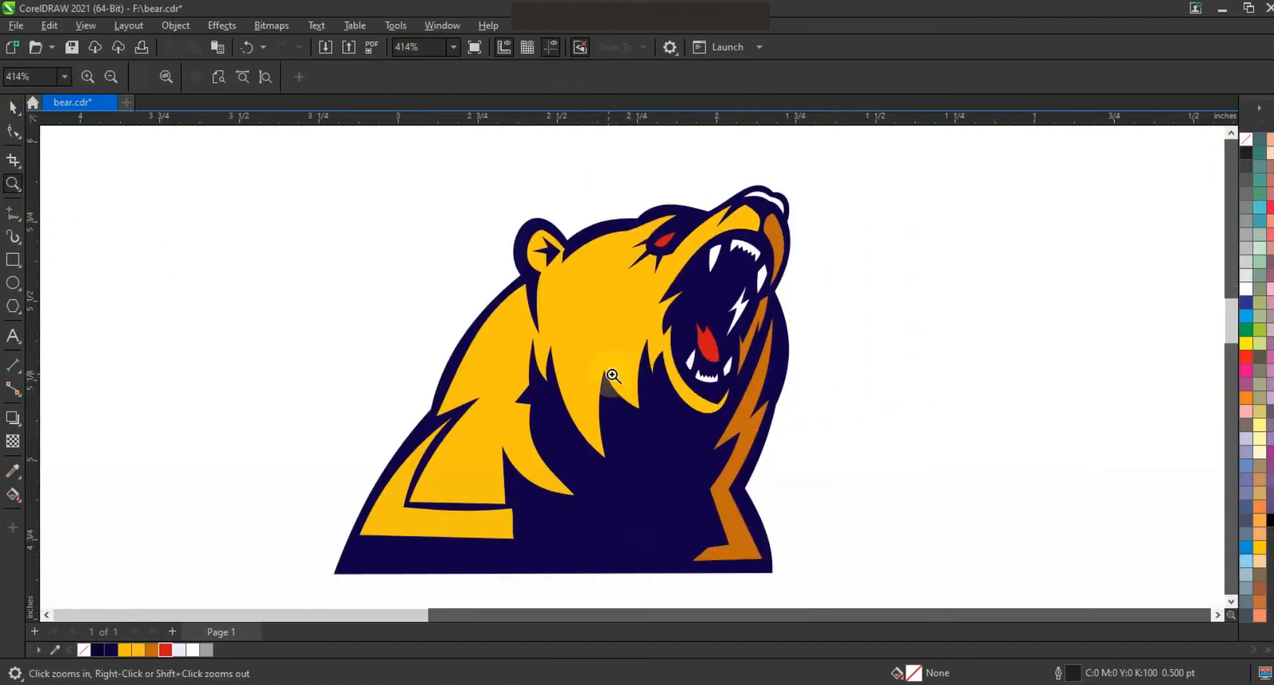
Step: Draw a polyline along the bear's open jaw and drag one of its nodes into place
key(F5)
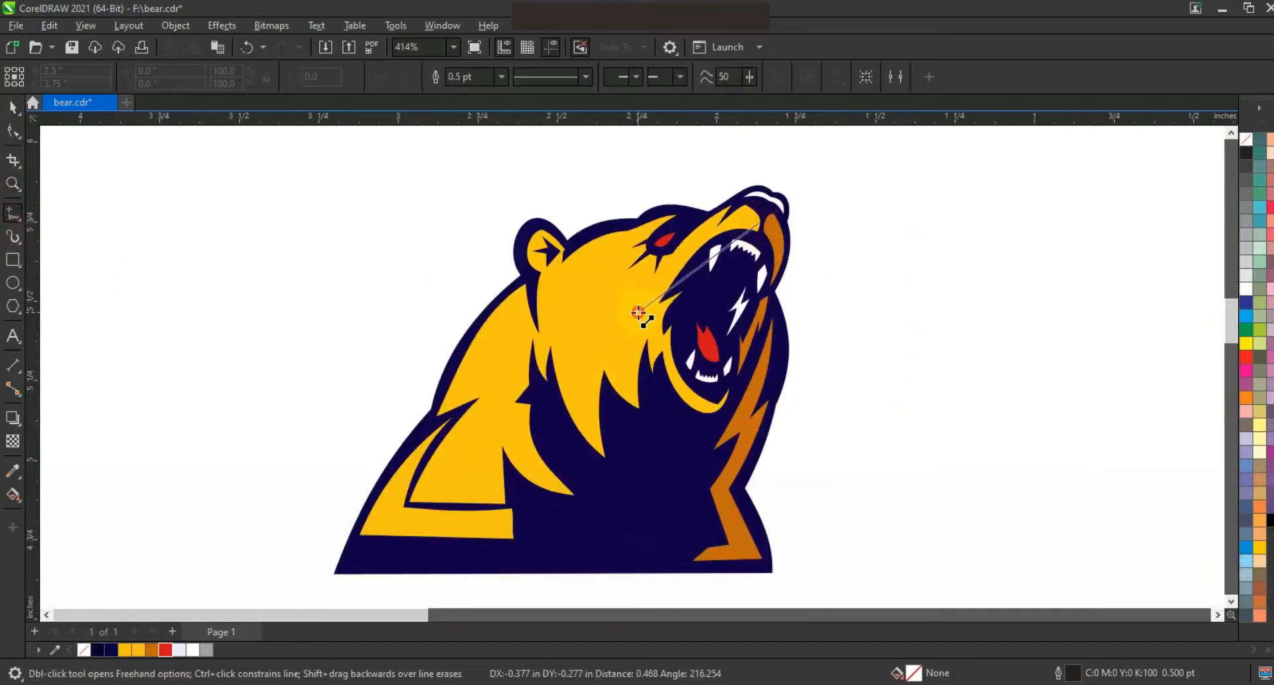
click(638, 312)
click(663, 408)
click(13, 131)
drag(400, 151, 824, 456)
key(shift+F2)
click(246, 79)
key(F3)
drag(640, 225, 639, 192)
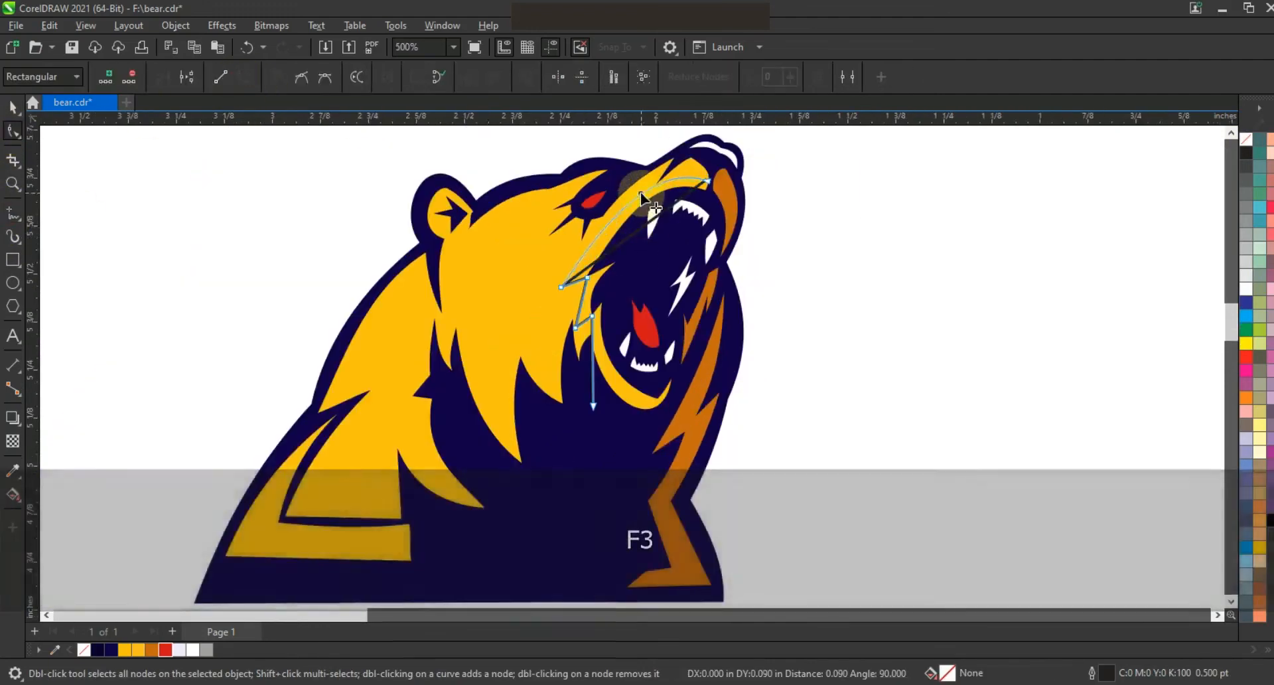
Step: Smart-fill the mouth-rim region enclosed between the new polyline and the jaw
click(583, 302)
click(21, 501)
click(55, 514)
click(586, 268)
click(14, 107)
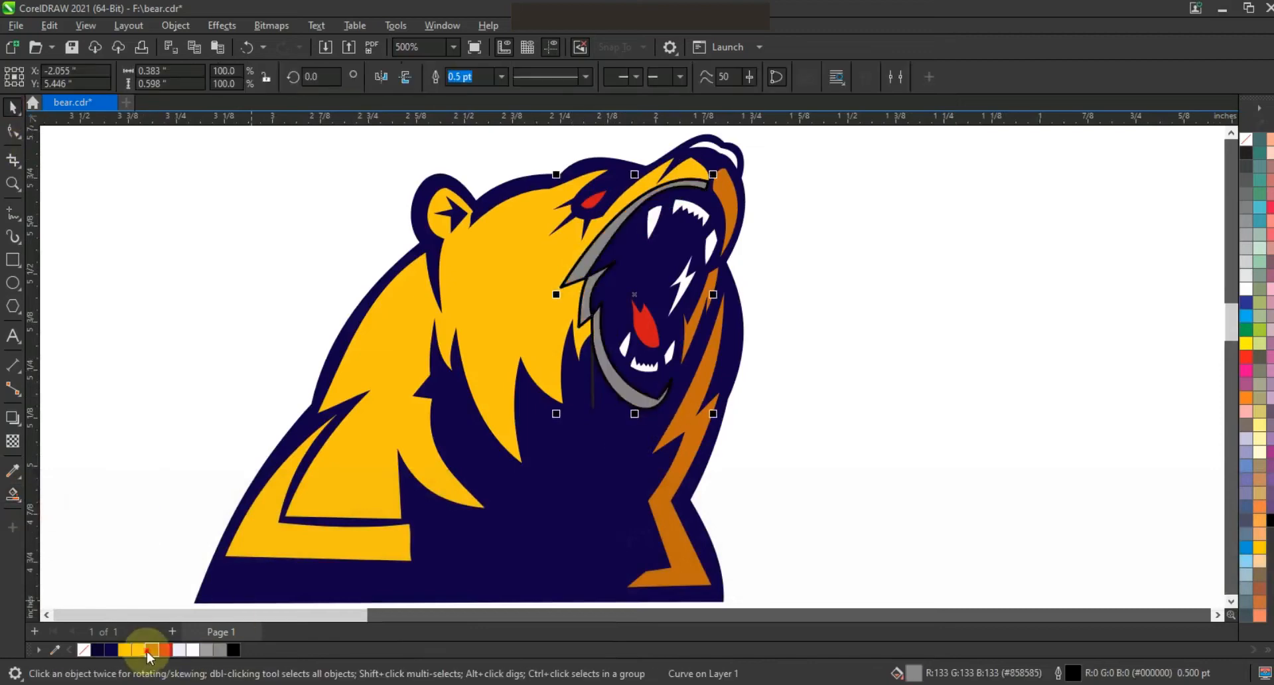
Step: Fill the mouth-rim shape orange-brown and delete the leftover polyline
click(151, 650)
click(912, 404)
click(592, 400)
key(Delete)
Step: Remove the outline from the orange-brown mouth-rim shape
click(615, 389)
right_click(1248, 138)
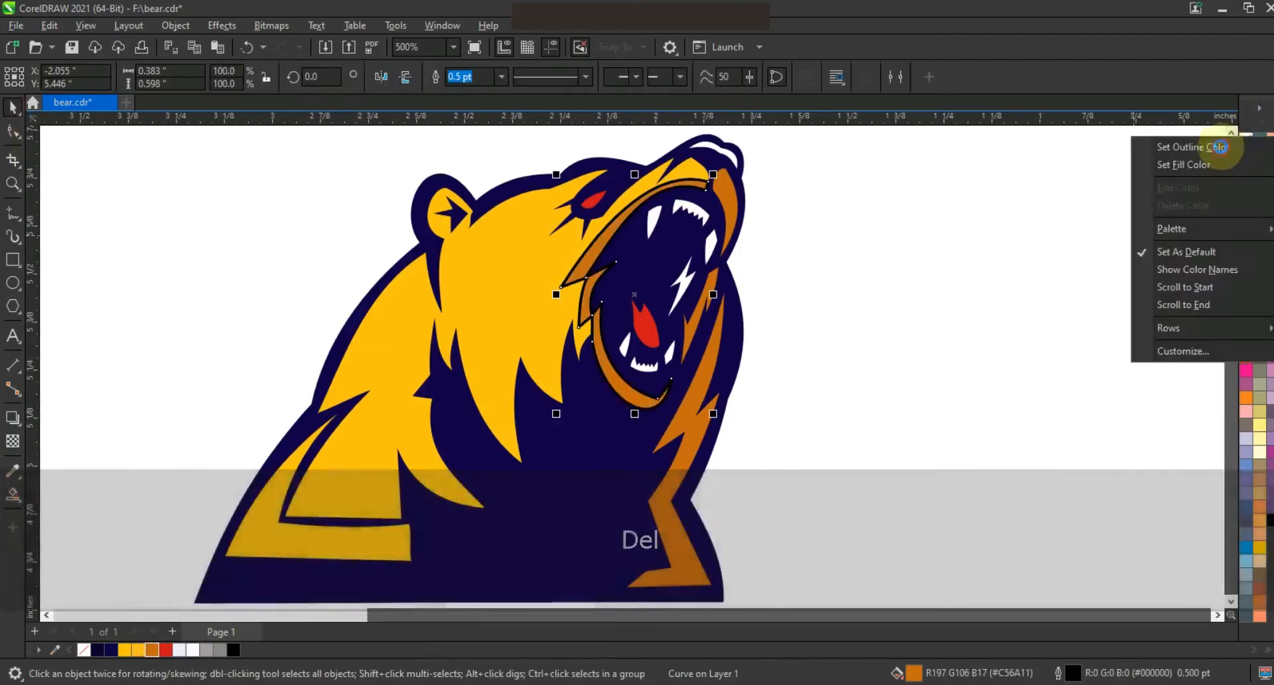
click(1219, 147)
Step: Draw a zigzag polyline down the neck fur and adjust one of its nodes
key(F3)
click(13, 215)
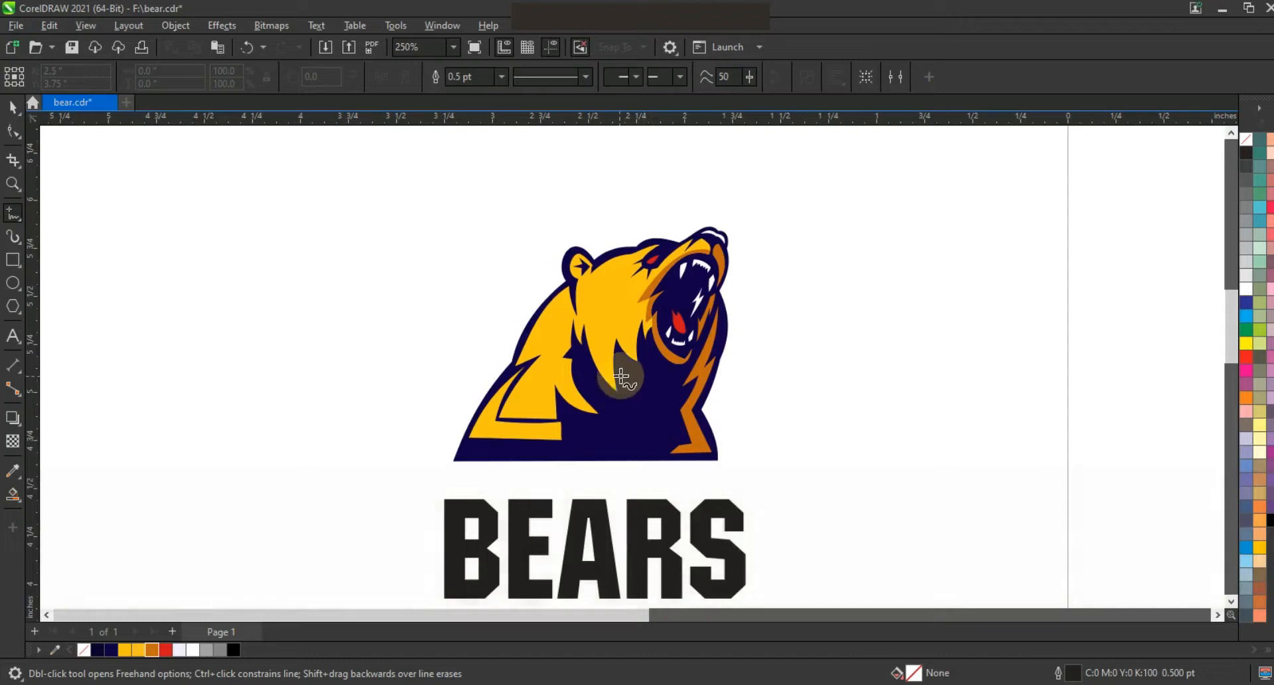
click(583, 307)
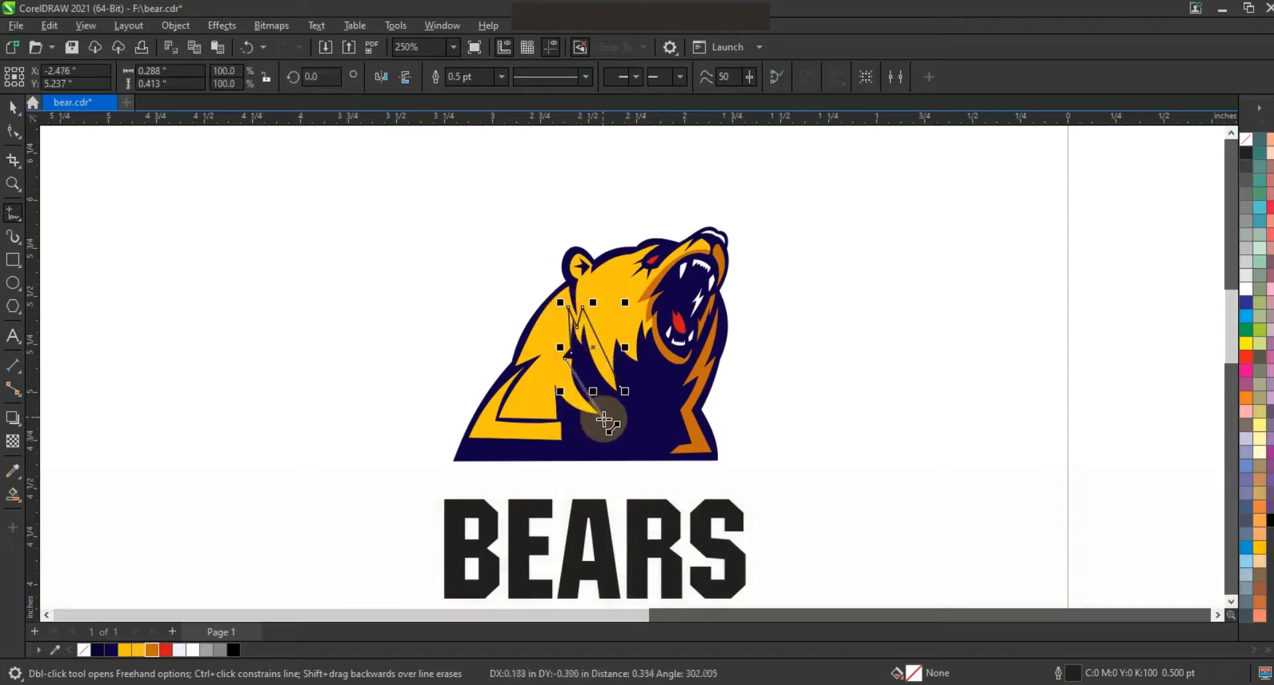
click(575, 438)
click(13, 130)
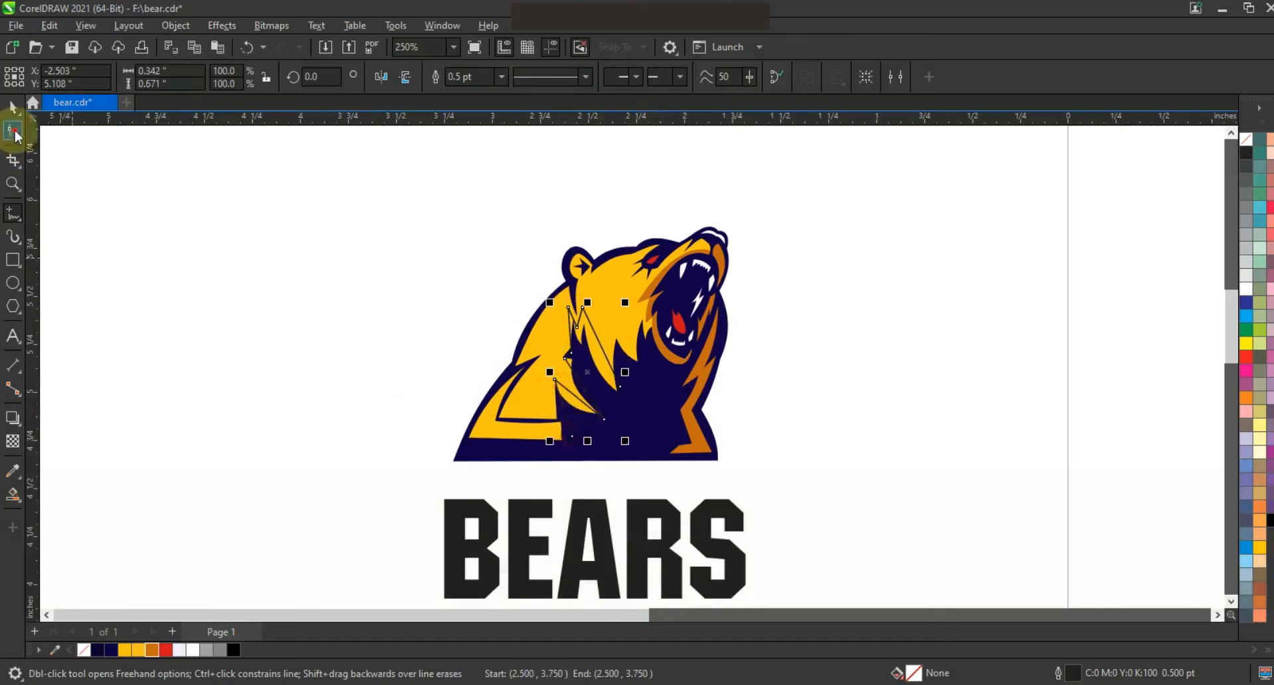
key(shift+F2)
key(F3)
drag(672, 294, 609, 366)
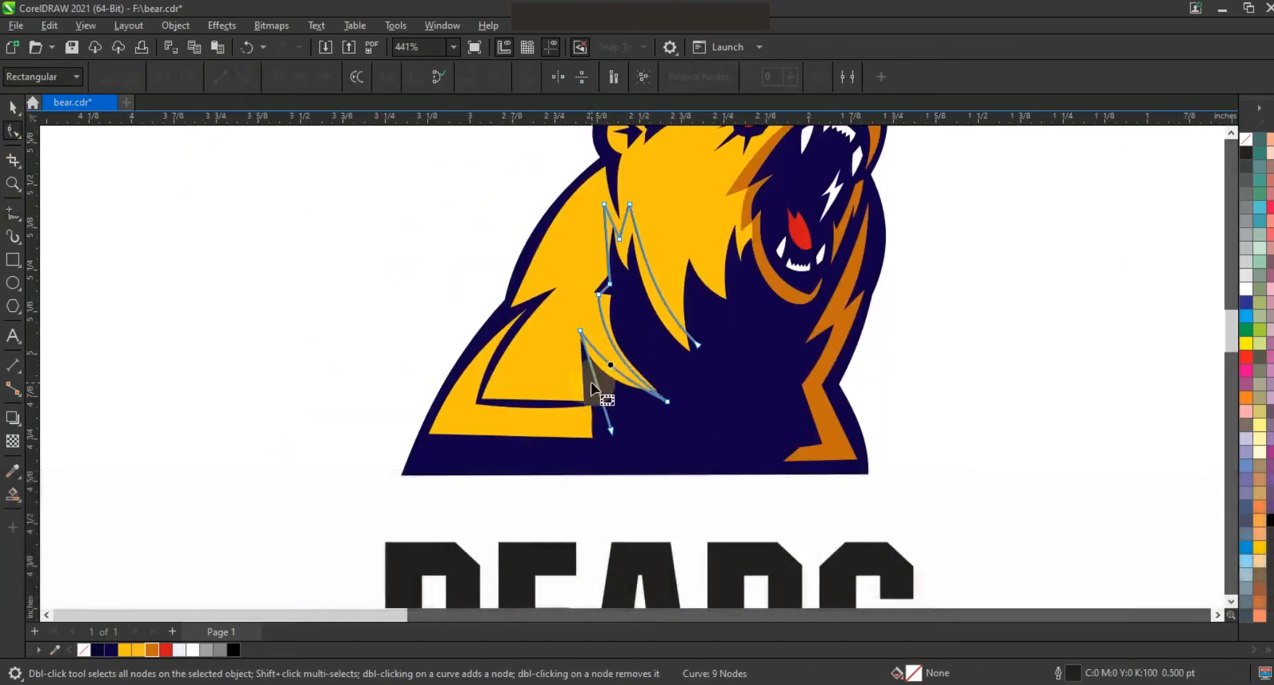
Step: Smart-fill the fur regions enclosed by the zigzag polyline
click(13, 494)
click(625, 251)
click(609, 231)
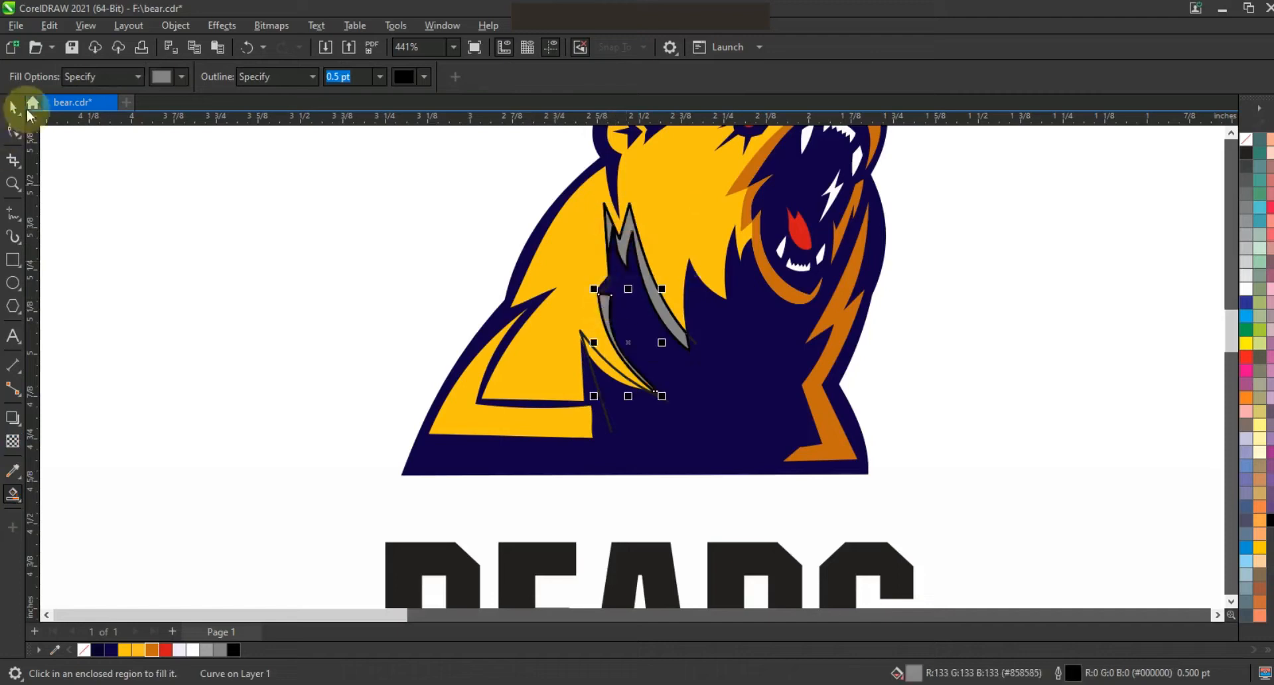
Step: Delete the unwanted lower smart-fill piece in the neck fur
click(20, 108)
shift+click(610, 235)
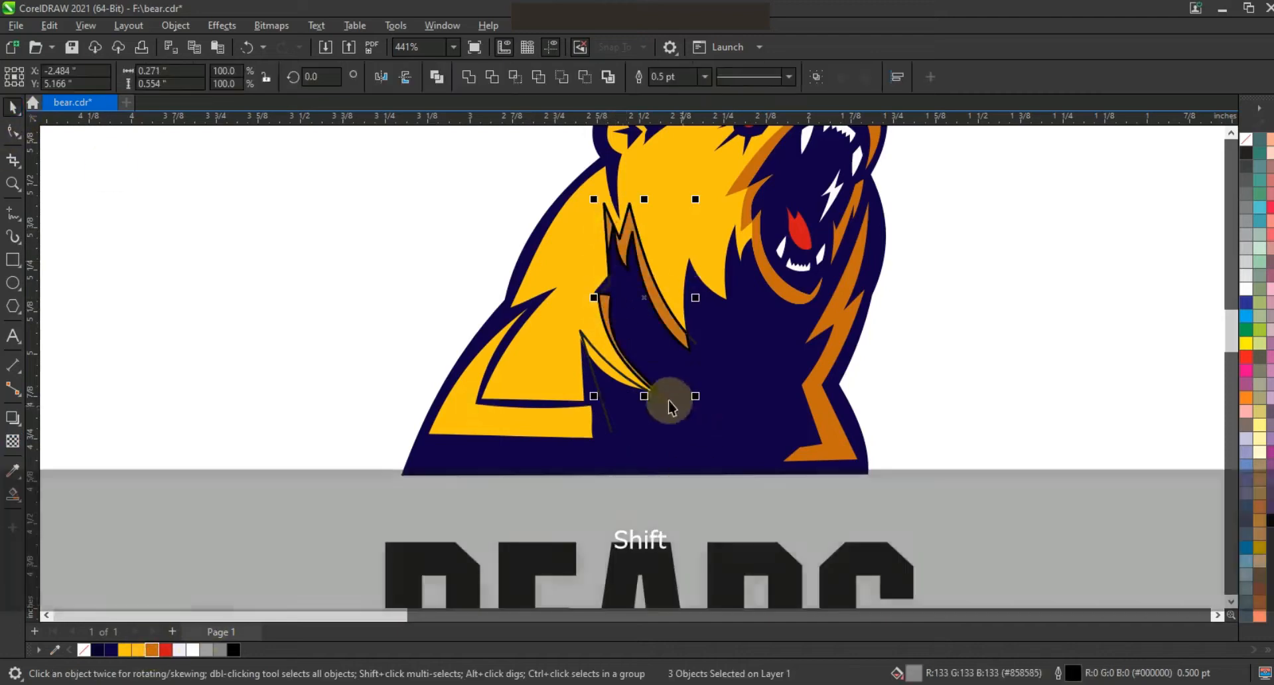
click(607, 365)
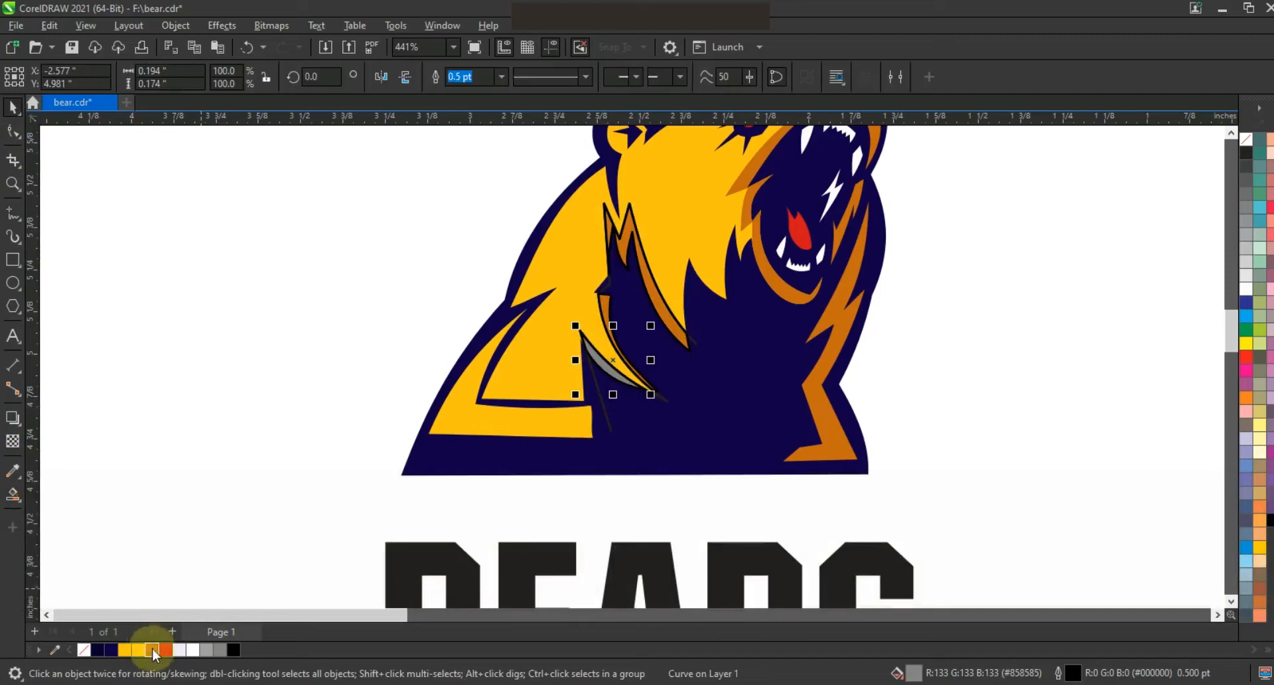
key(Delete)
key(Escape)
scroll(592, 328, down, 2)
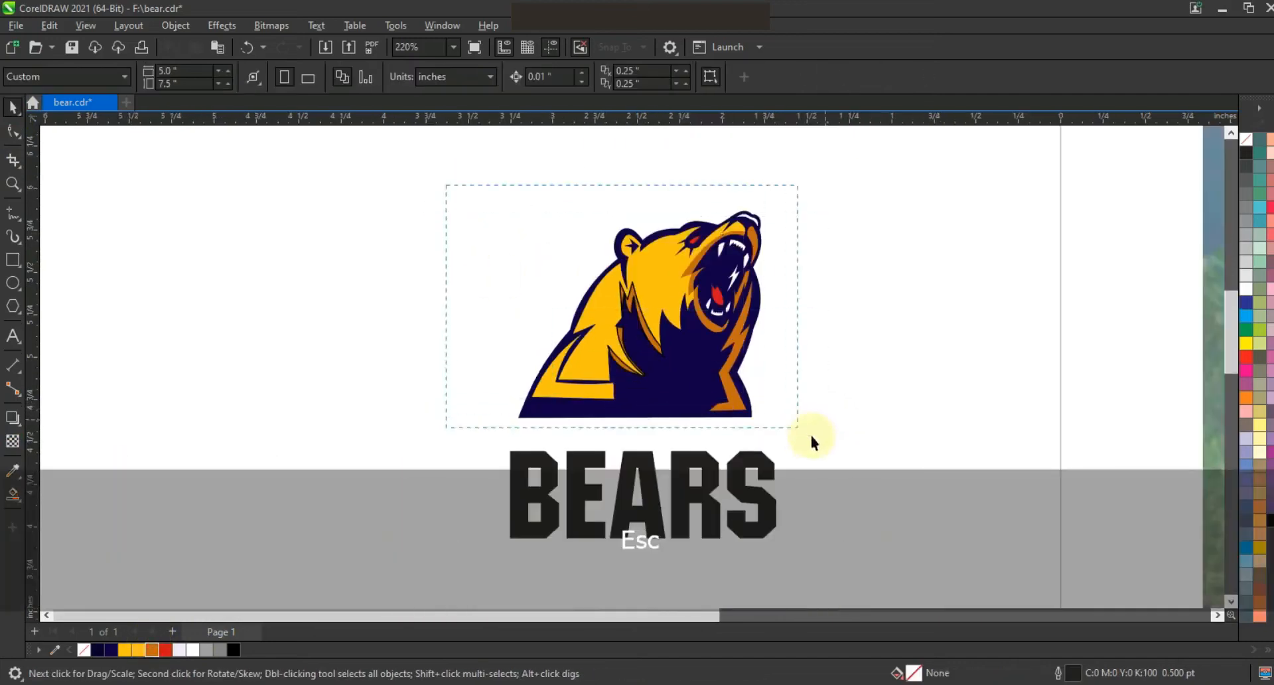
Step: Select the whole bear and clear its outline color
drag(812, 438, 823, 441)
right_click(1246, 140)
click(1232, 150)
click(1032, 264)
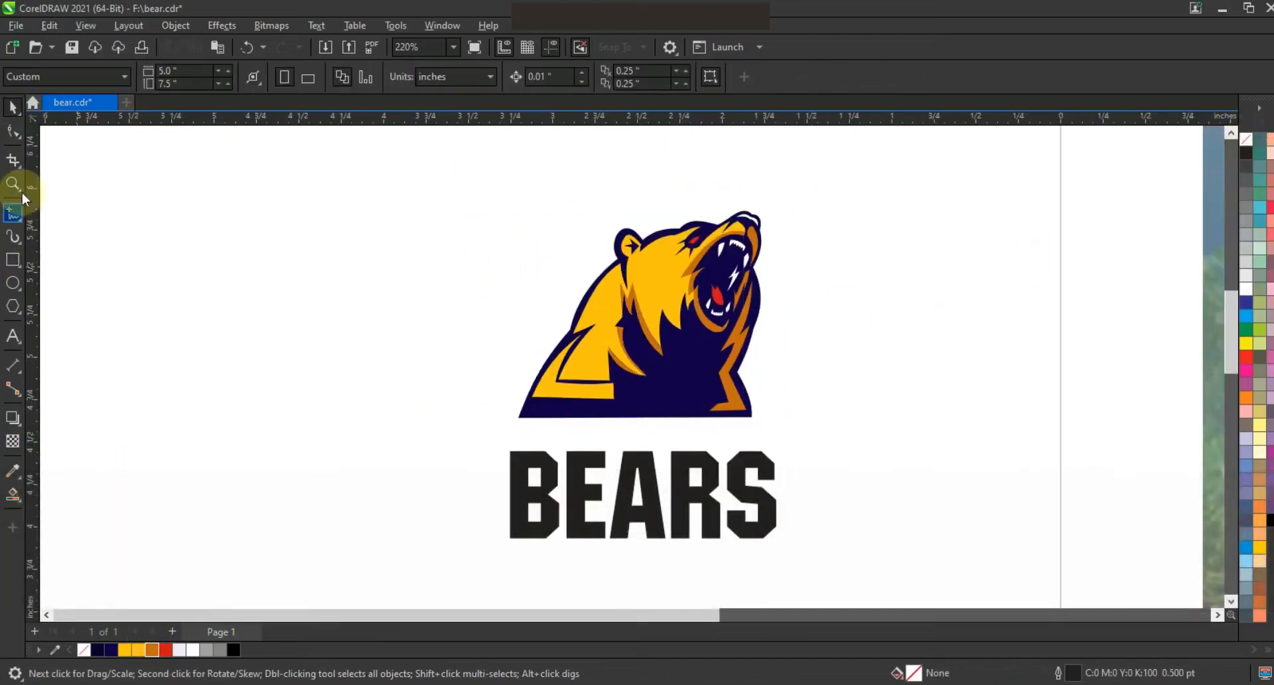
Step: Draw a zigzag polyline along the bear's shoulder edge and reshape its nodes
click(13, 211)
scroll(623, 266, up, 2)
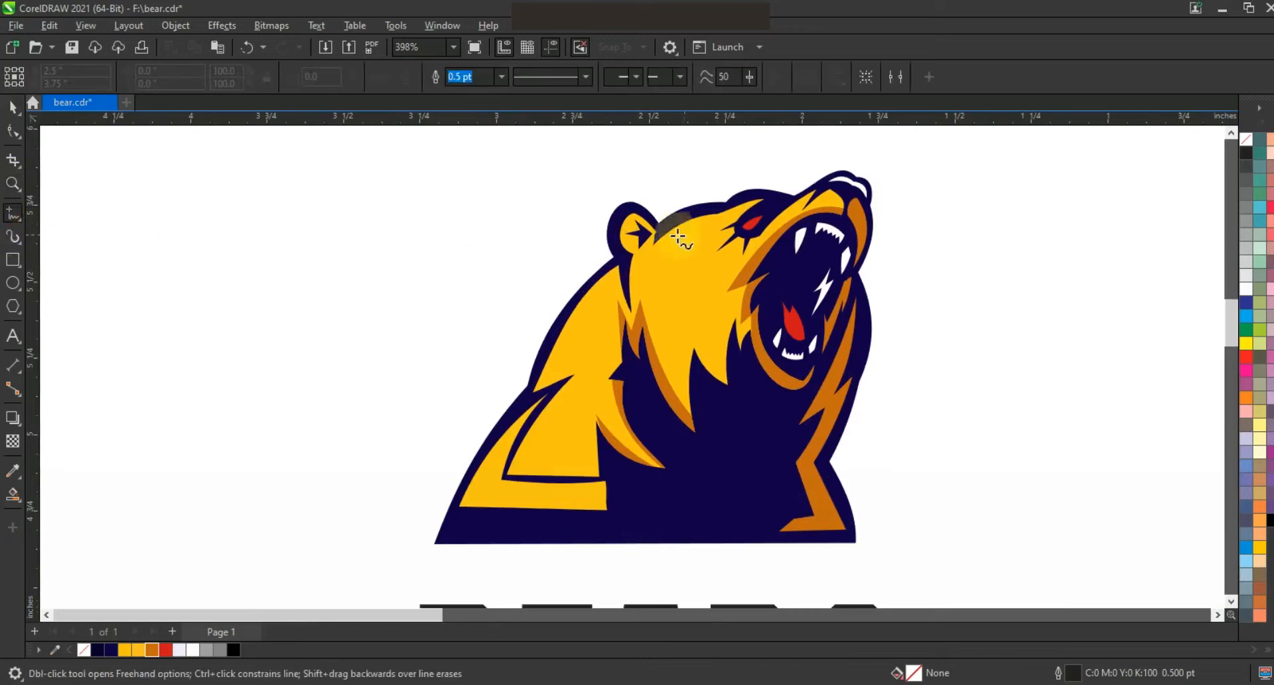
click(547, 376)
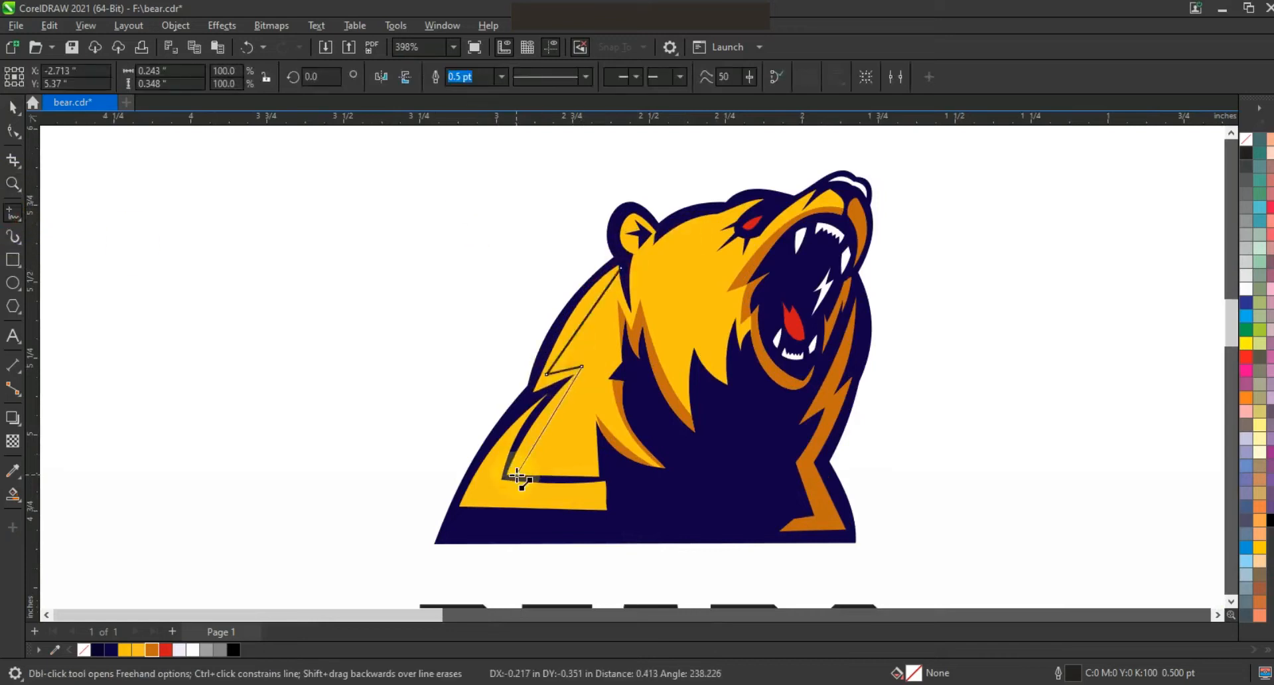
click(544, 401)
double_click(456, 515)
click(14, 131)
key(shift+F2)
key(Escape)
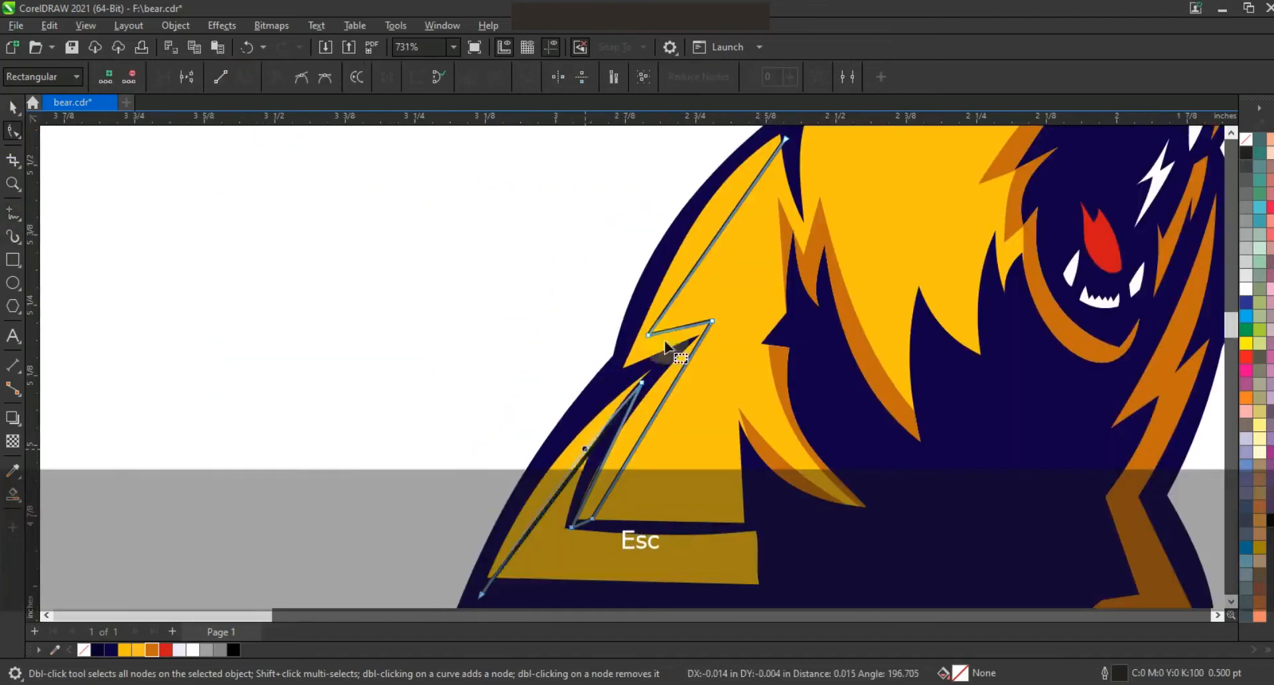
drag(712, 321, 732, 313)
drag(703, 249, 702, 234)
drag(607, 454, 597, 453)
Step: Smart-fill the shoulder stripe, color it white, and delete the leftover polyline
click(11, 495)
click(553, 467)
click(650, 417)
click(13, 107)
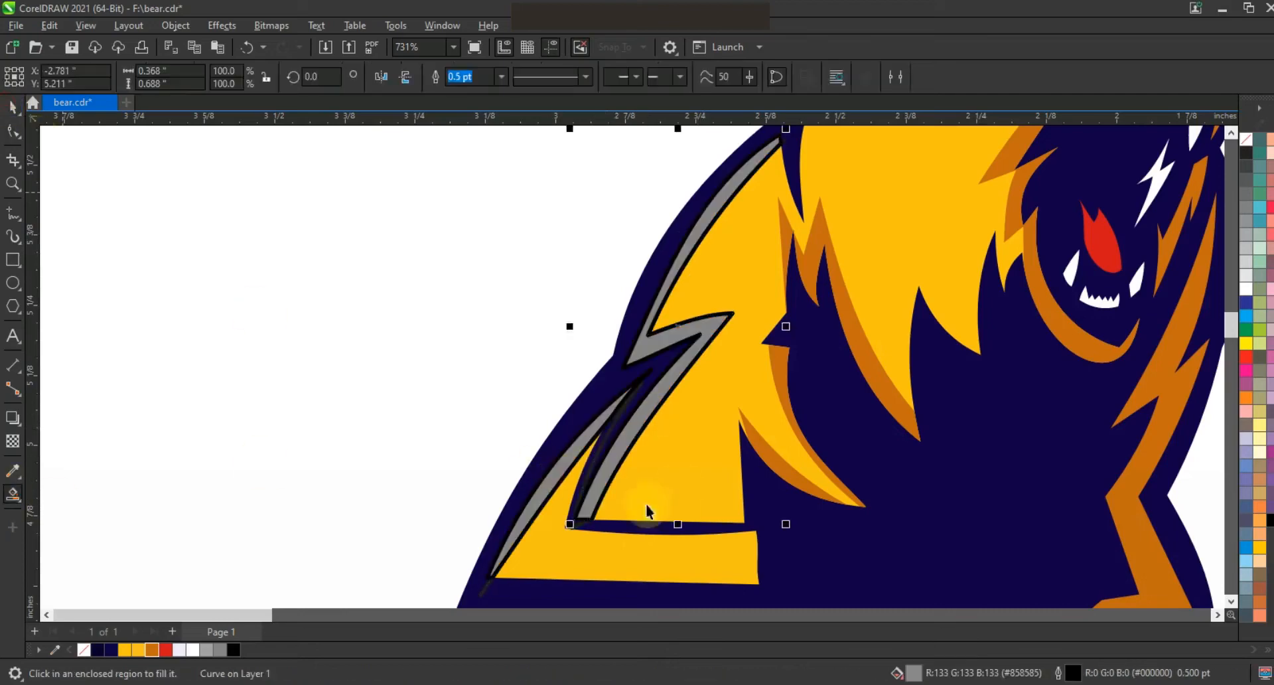
shift+click(530, 504)
click(193, 650)
click(273, 475)
click(488, 579)
key(Delete)
Step: Select the entire bear drawing and clear its outline color
key(F3)
key(F3)
key(Escape)
drag(779, 227, 438, 451)
right_click(1245, 139)
click(1227, 150)
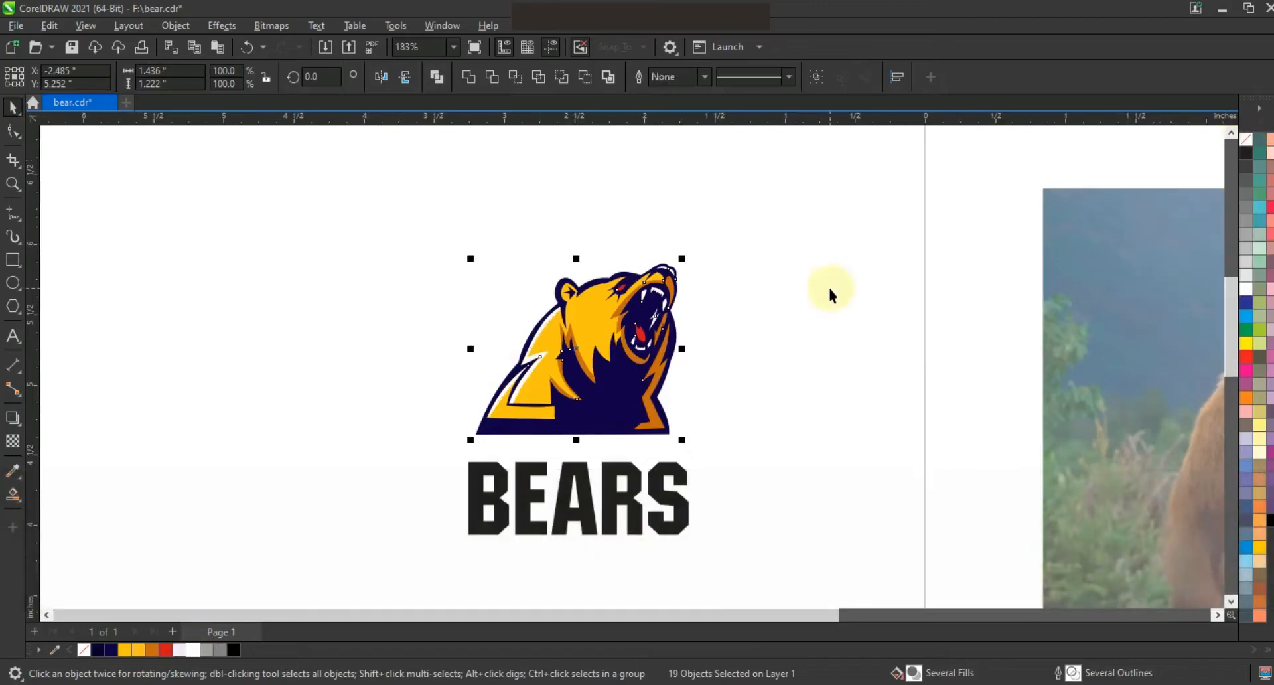
Step: Draw a closed zigzag scar polyline on the bear's forehead beside the eye
click(12, 183)
drag(403, 202, 826, 439)
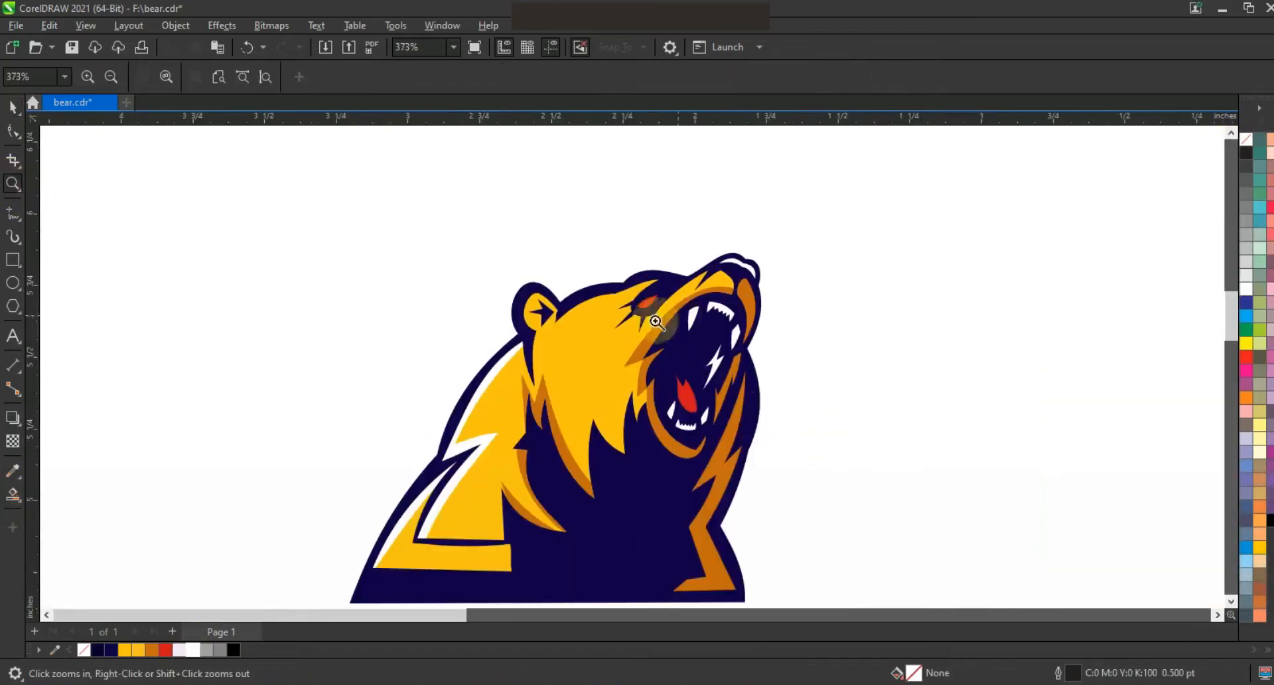
drag(357, 237, 891, 522)
click(13, 215)
click(534, 331)
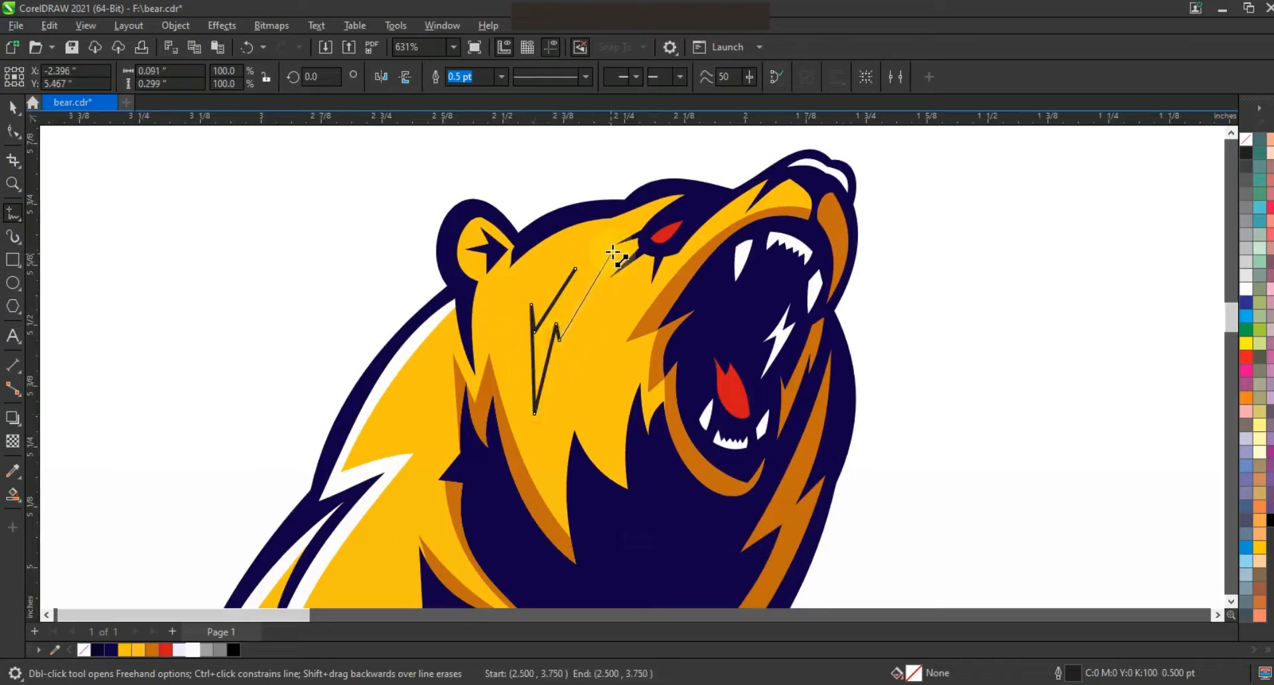
click(13, 130)
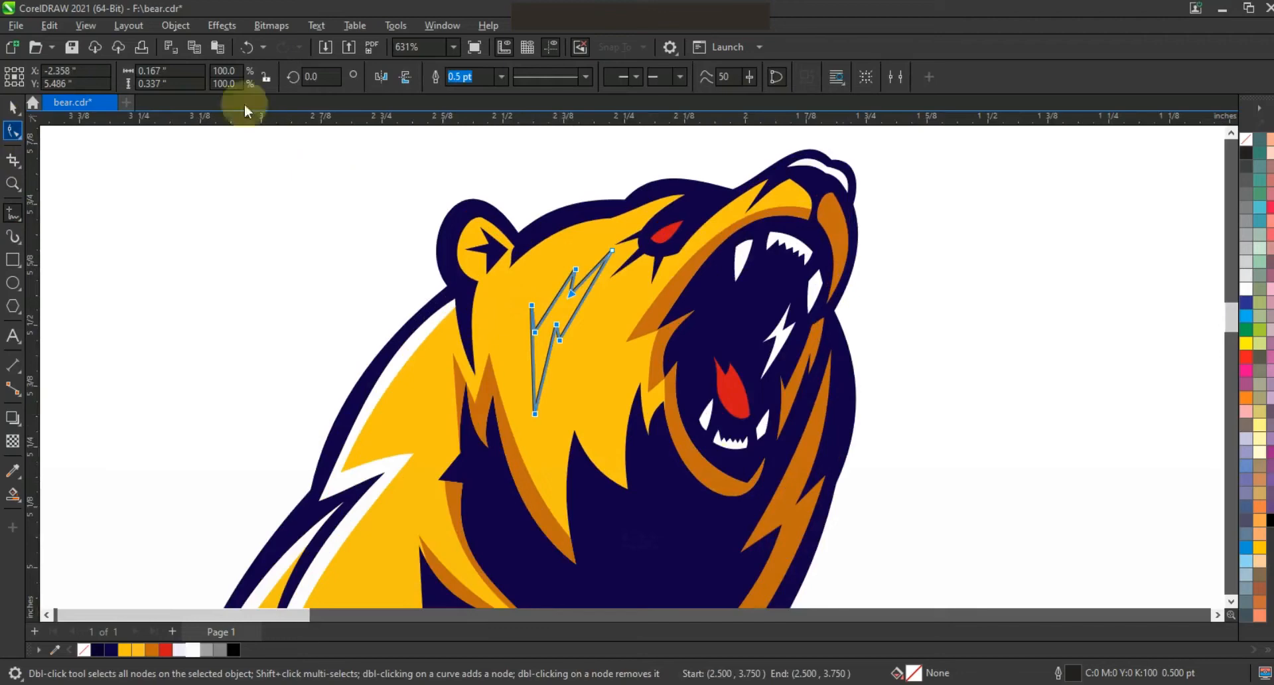
drag(524, 364, 523, 362)
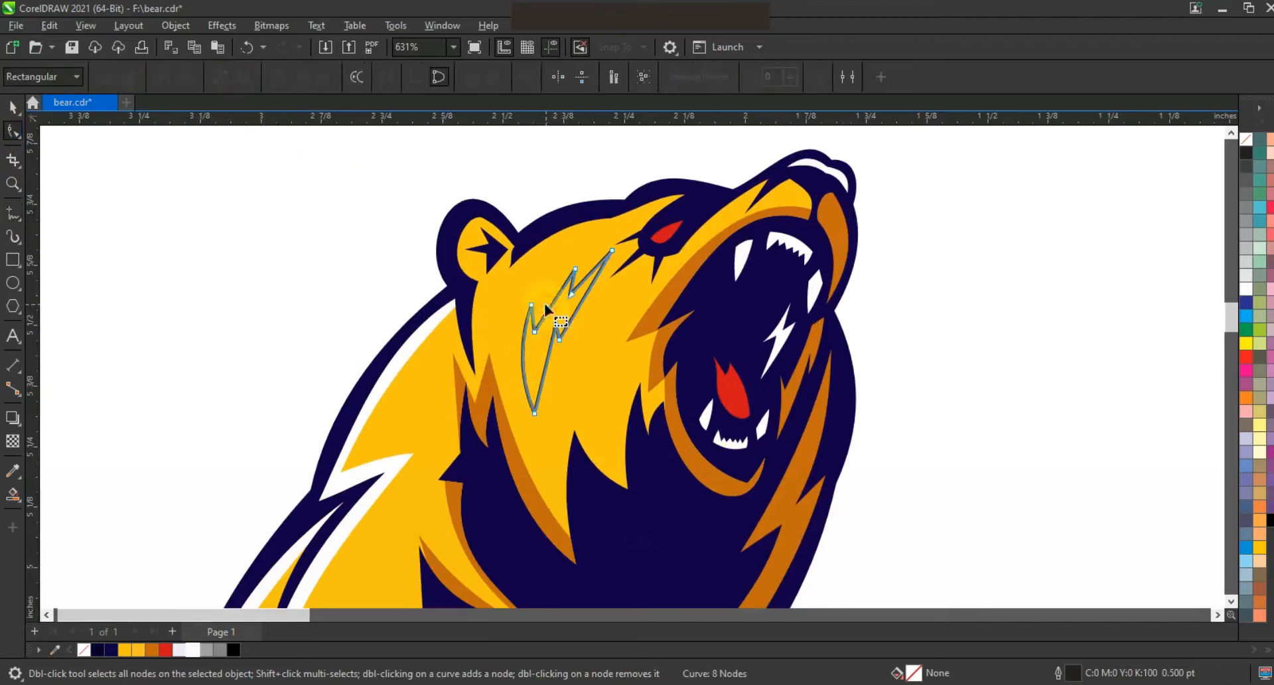
Step: Adjust the scar's curve nodes and fill the scar shape navy
click(581, 309)
drag(578, 309, 573, 307)
key(ctrl+z)
drag(549, 359, 542, 359)
click(14, 108)
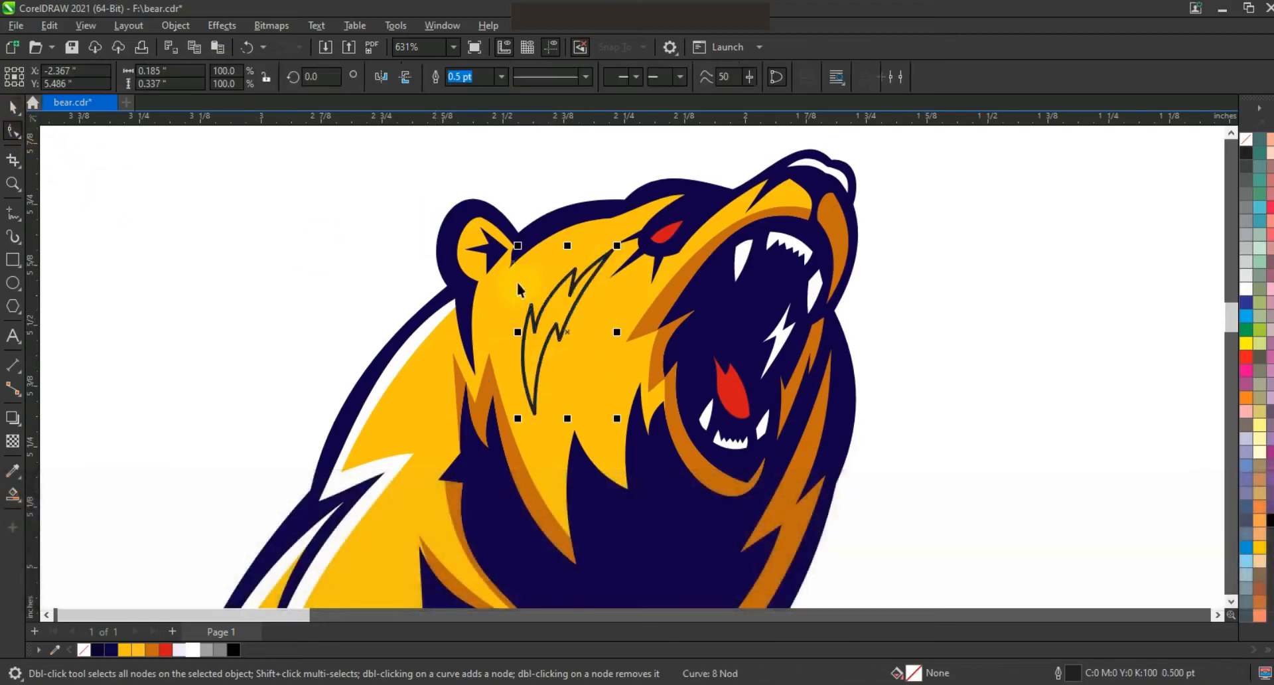
shift+click(566, 341)
click(438, 79)
key(Escape)
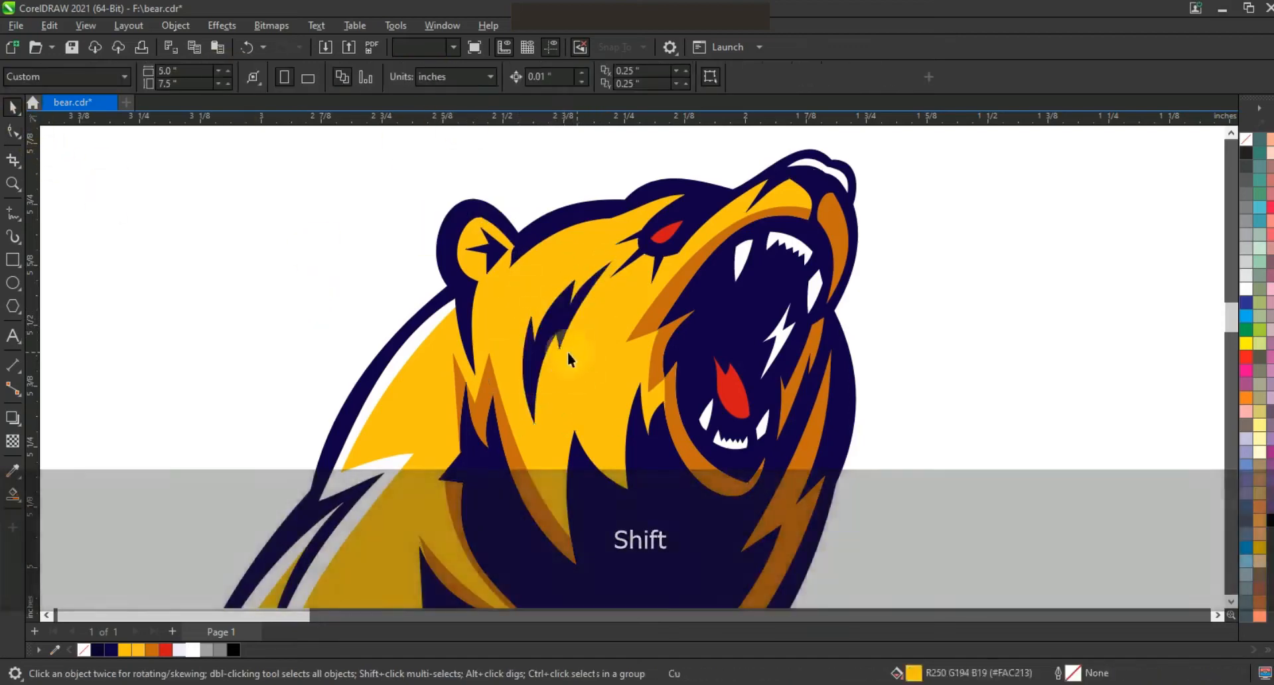
Step: Draw a rectangle across the BEARS lettering and stretch it up to overlap the bear's base
scroll(589, 342, down, 2)
click(12, 185)
drag(389, 233, 768, 520)
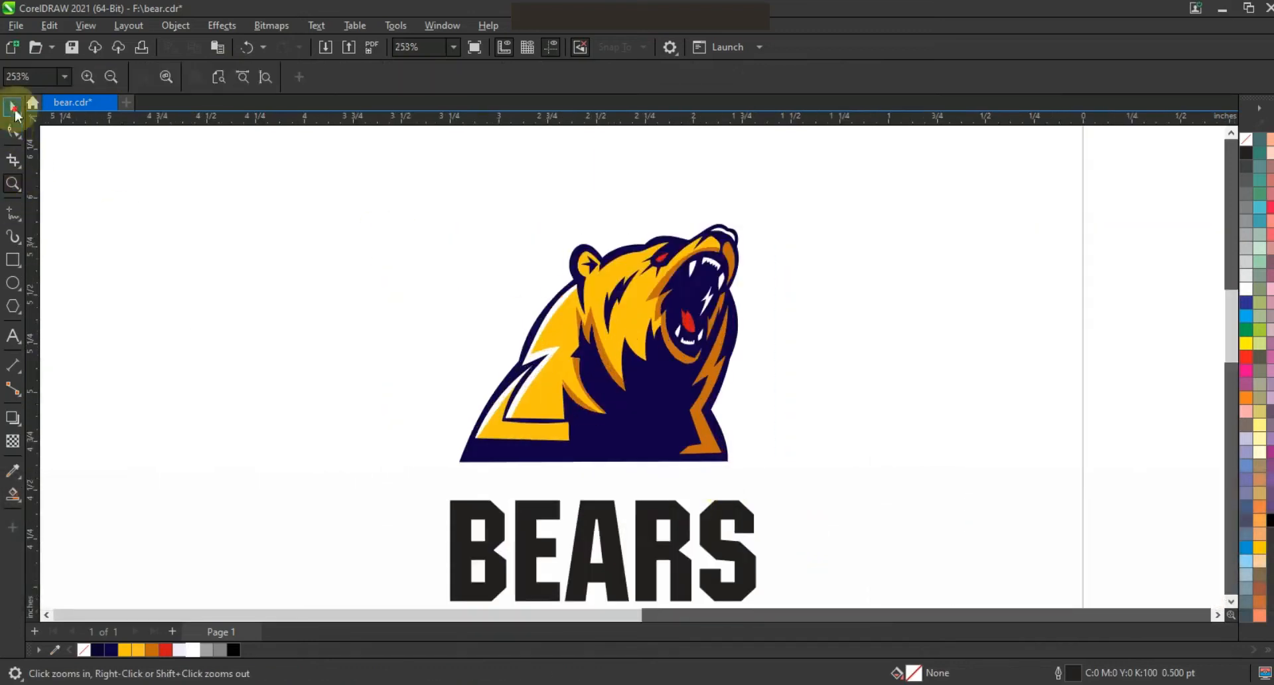
click(12, 271)
drag(437, 495, 775, 568)
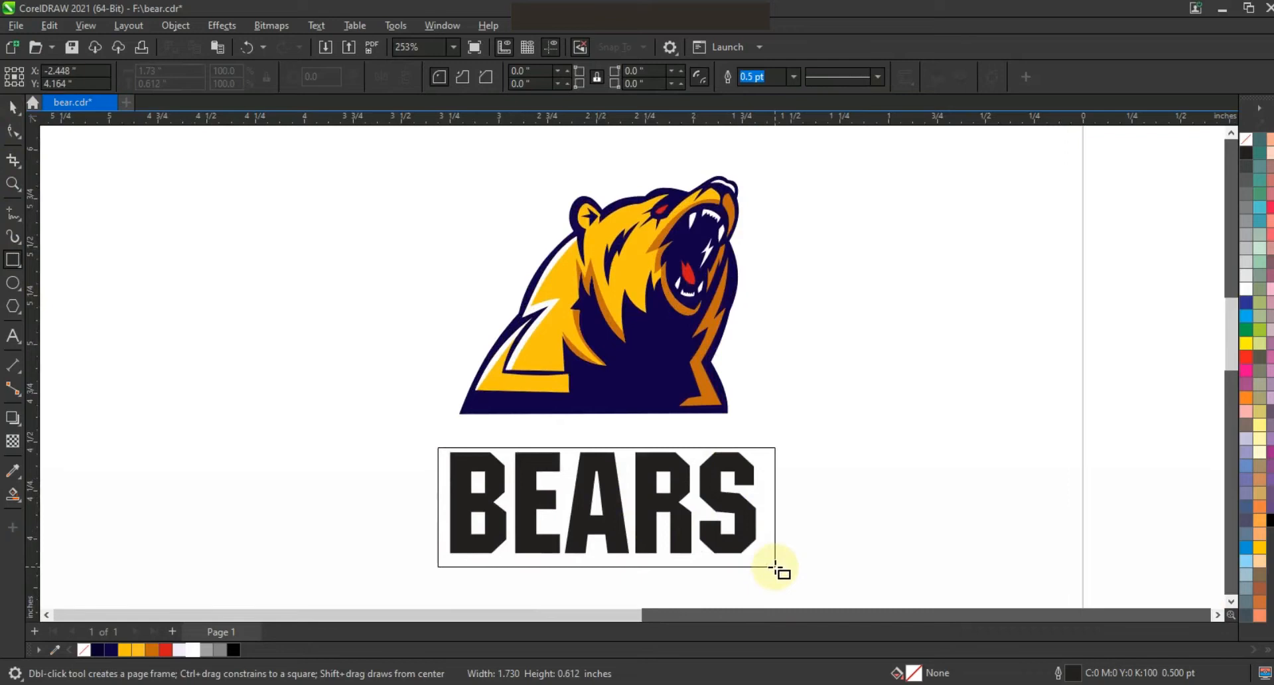
key(space)
drag(771, 447, 769, 382)
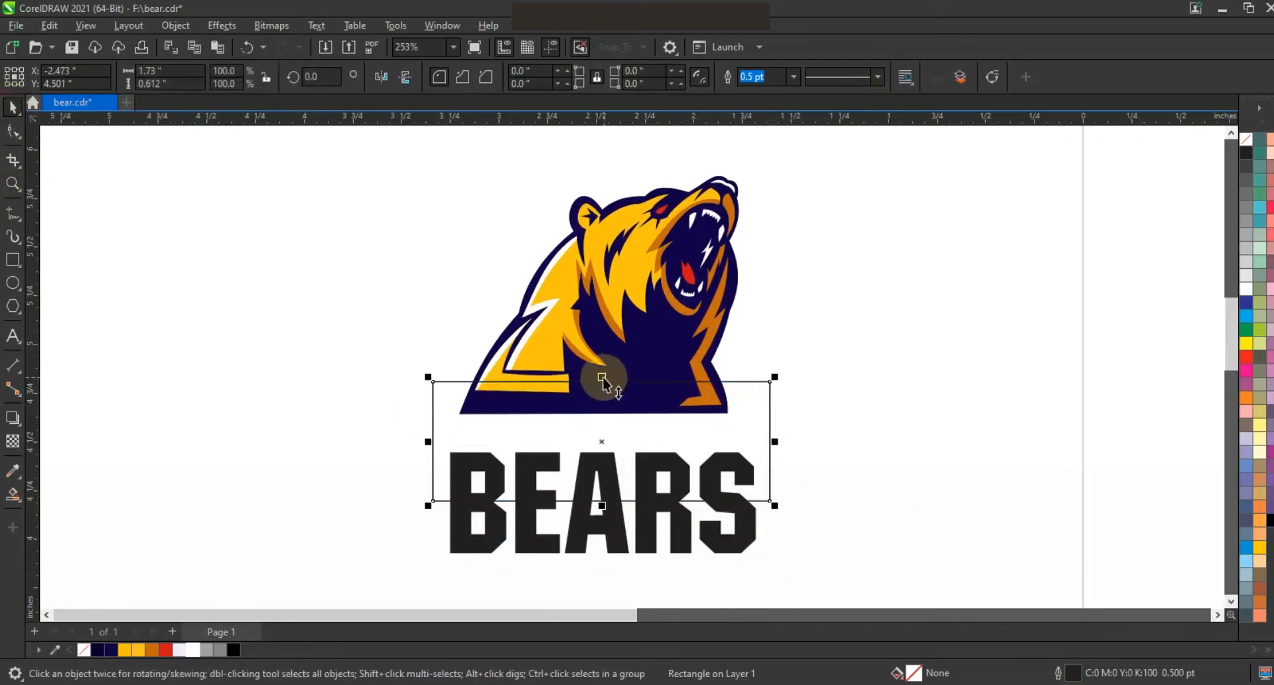
drag(602, 378, 603, 391)
drag(603, 441, 603, 429)
Step: Fill the rectangle navy and convert it to curves
click(110, 649)
click(746, 518)
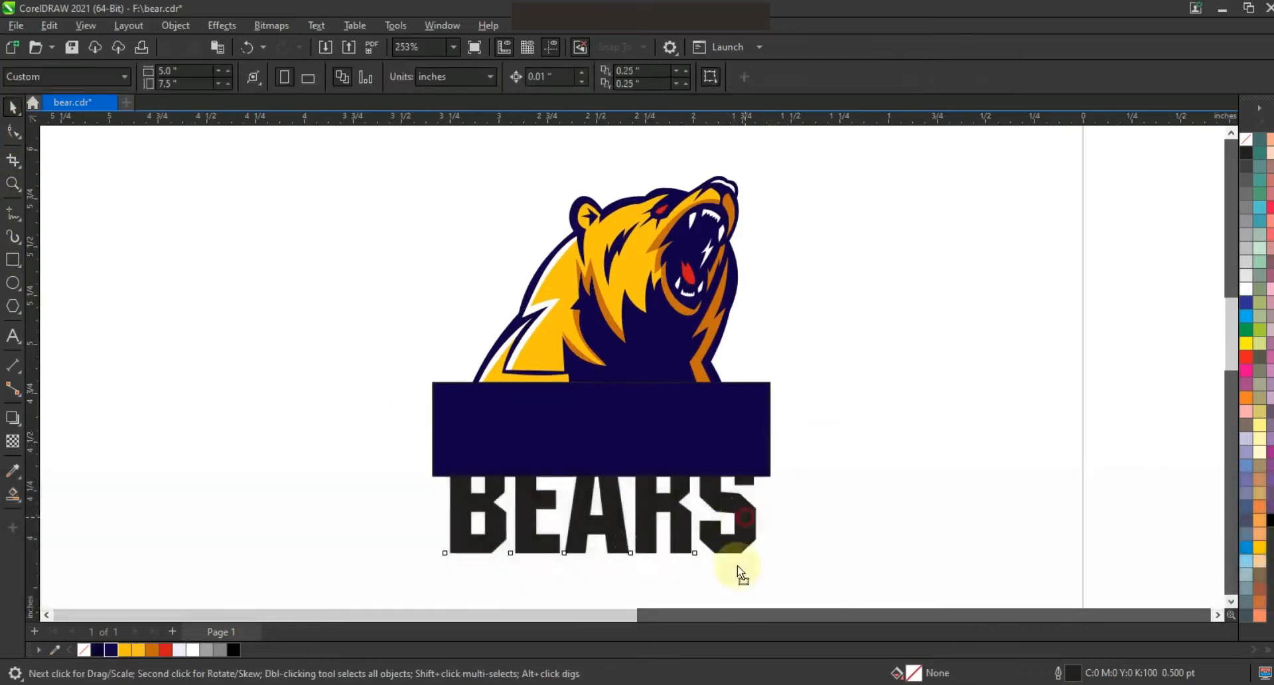
click(734, 432)
click(12, 130)
key(ctrl+q)
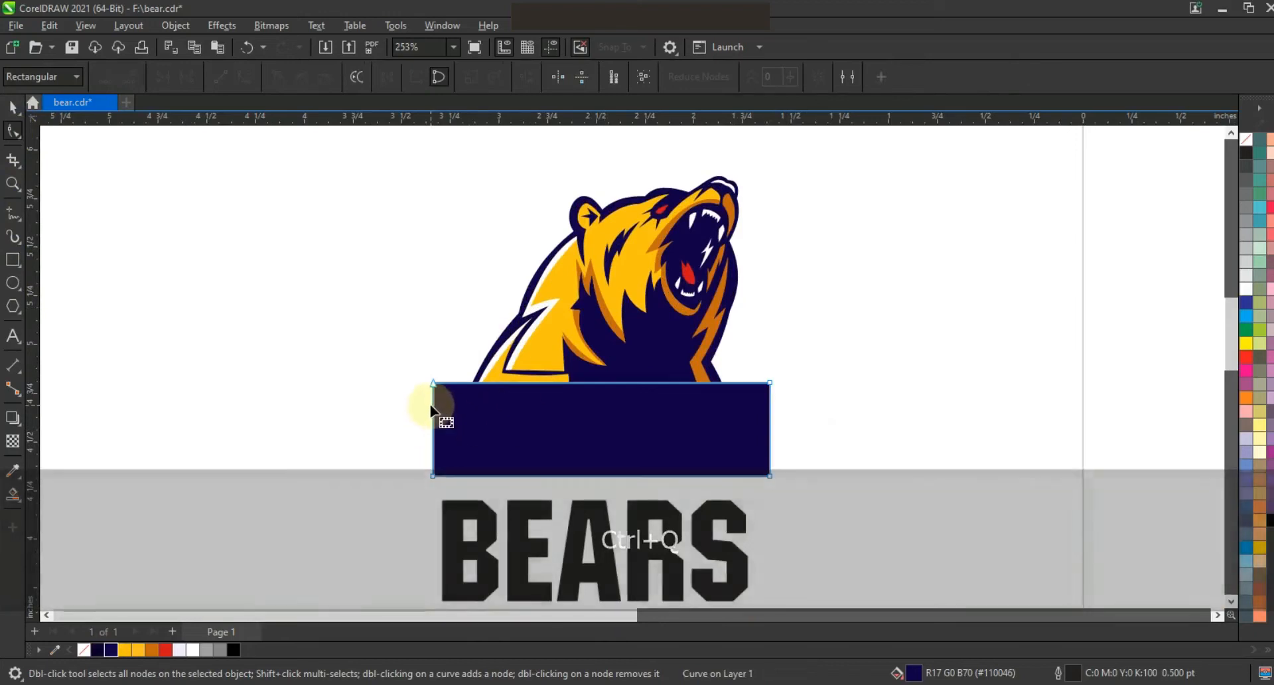
Step: Pull the banner's top corners outward into flared points
click(432, 406)
drag(434, 385, 406, 385)
key(ctrl+z)
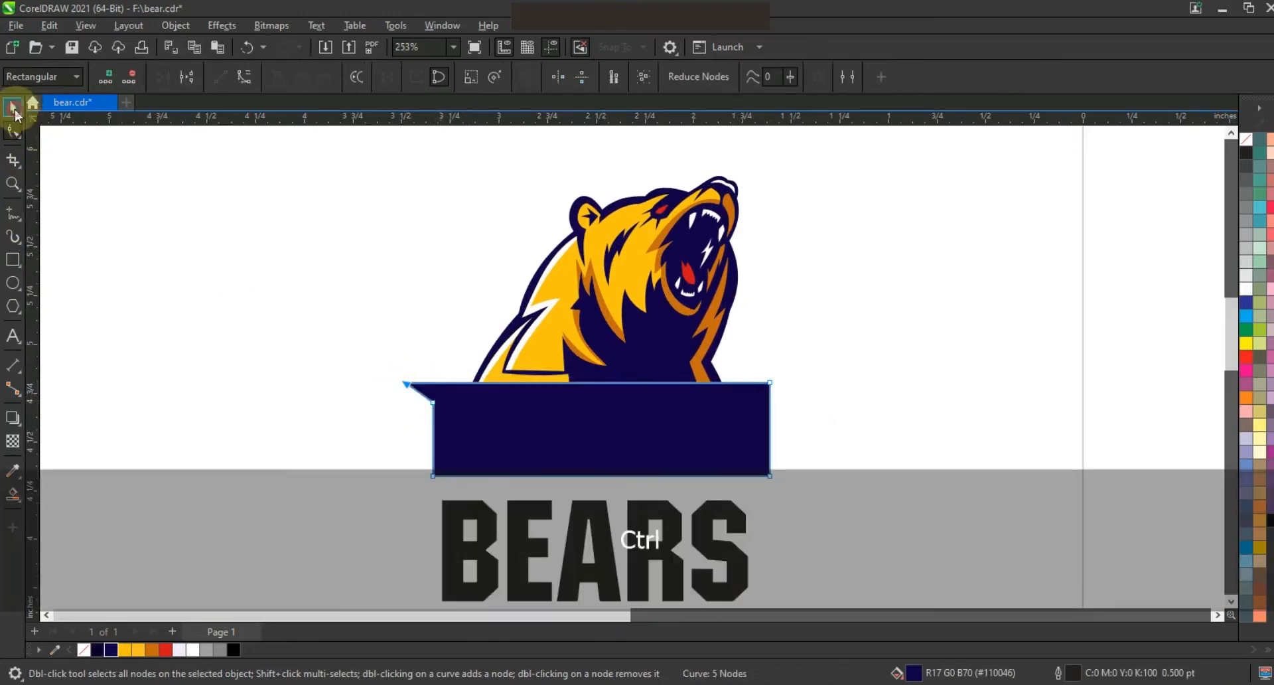
click(13, 106)
right_click(869, 422)
drag(738, 430, 574, 425)
shift+click(447, 401)
click(467, 78)
drag(837, 429, 804, 429)
drag(622, 400, 623, 395)
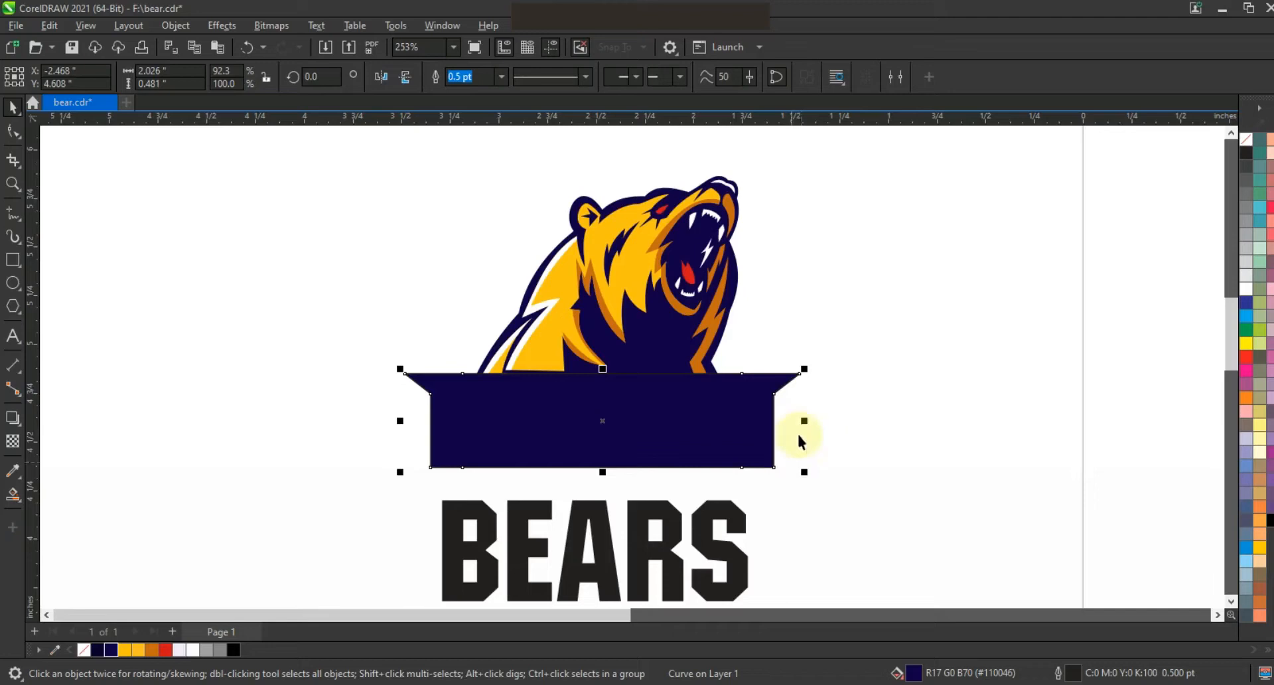
Step: Bend the banner's bottom edge into an upward curve
click(12, 133)
drag(455, 454, 751, 501)
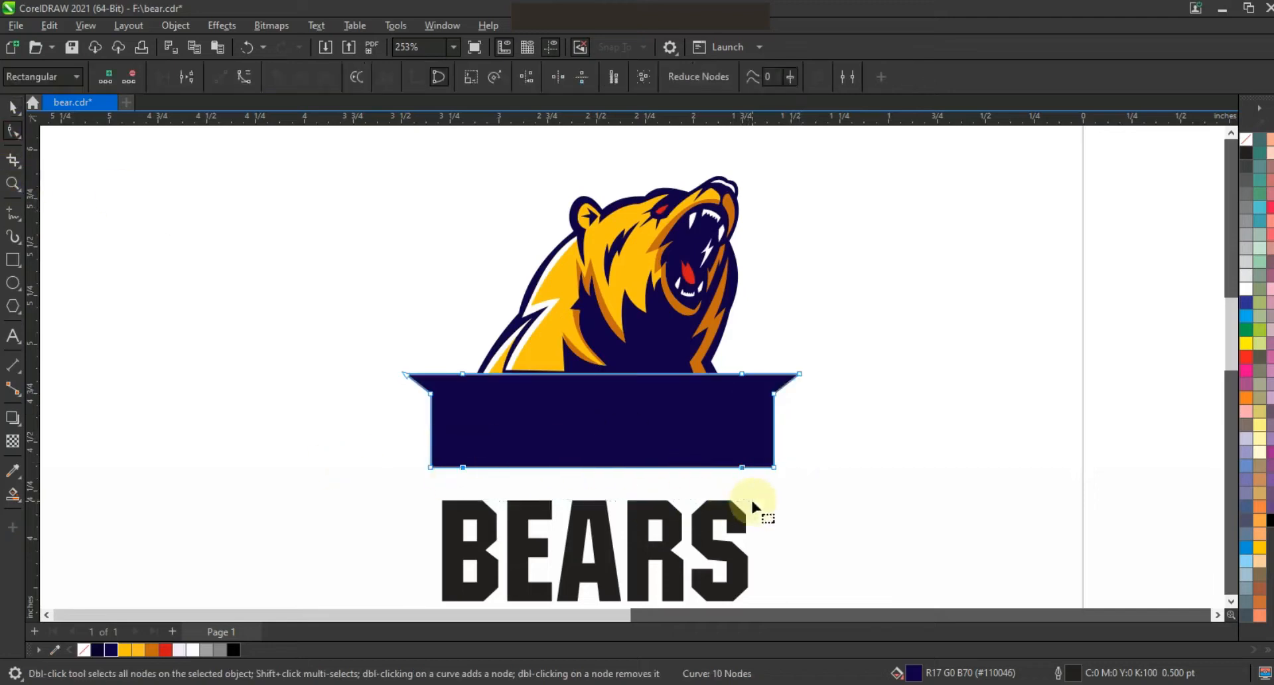
key(Delete)
drag(404, 451, 774, 489)
key(ctrl+z)
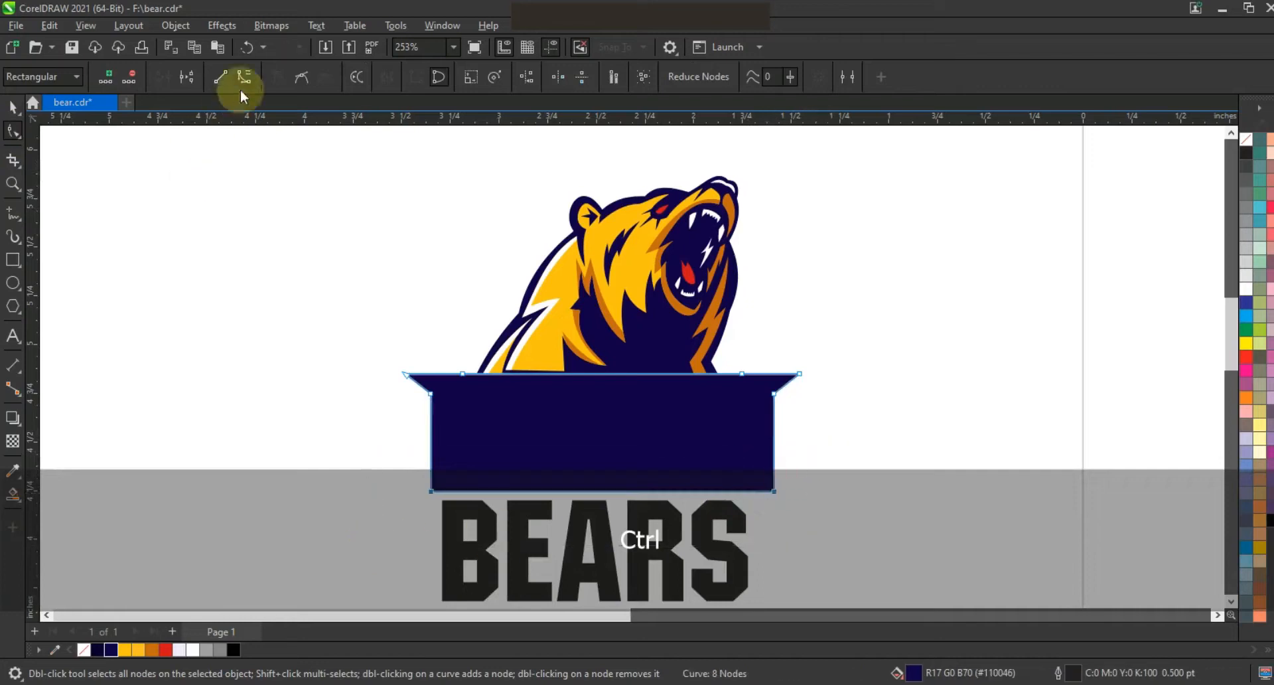
drag(596, 494, 597, 469)
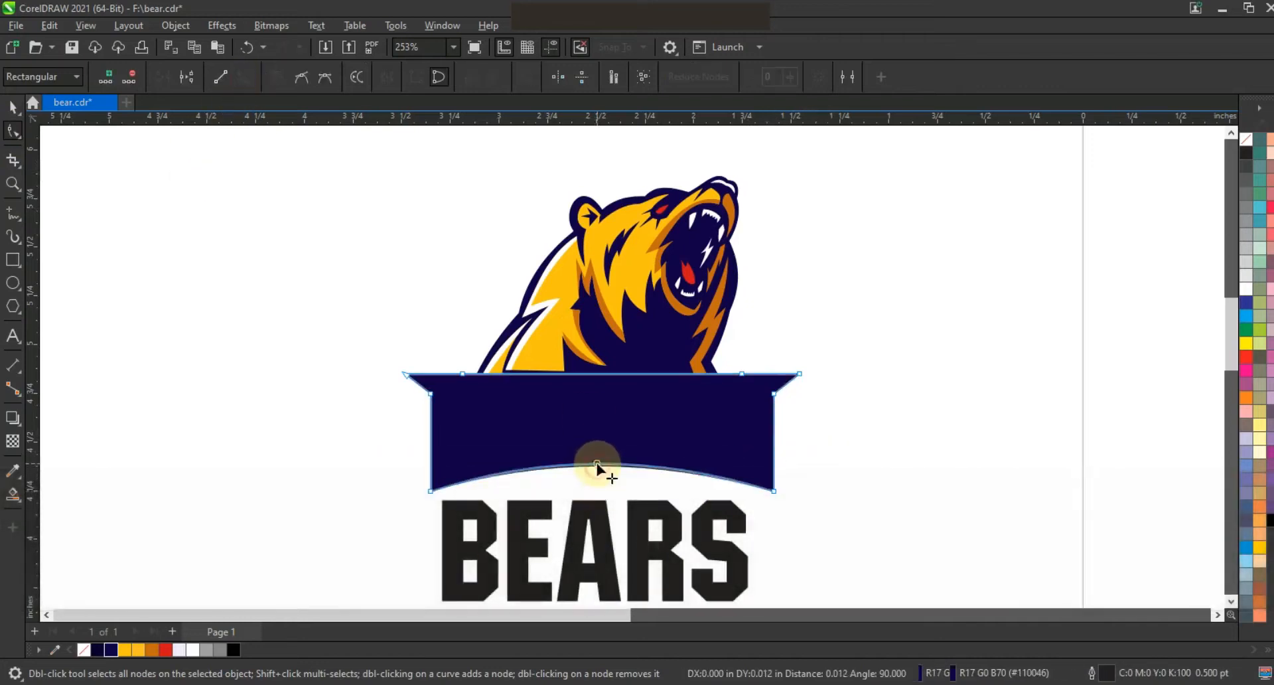
Step: Move the BEARS lettering up onto the banner, enlarge it, and bring it in front of the banner
click(12, 106)
click(571, 528)
drag(752, 497, 635, 556)
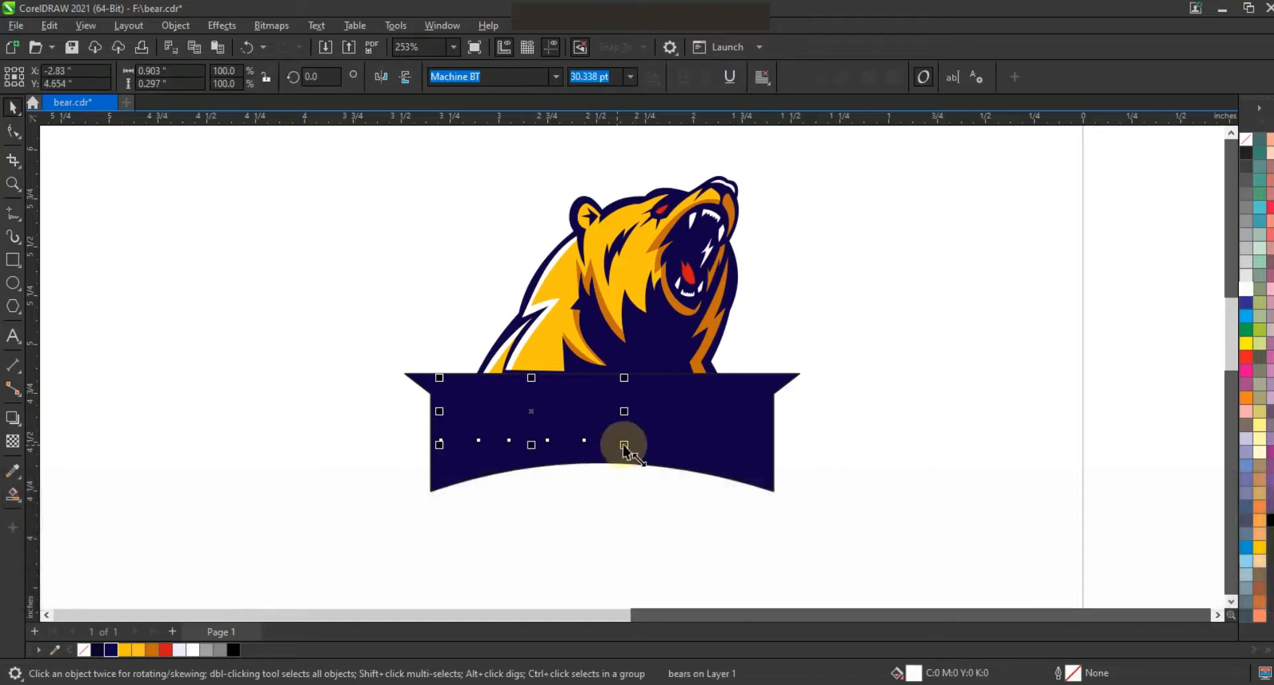
drag(624, 445, 650, 462)
key(shift+Page_Up)
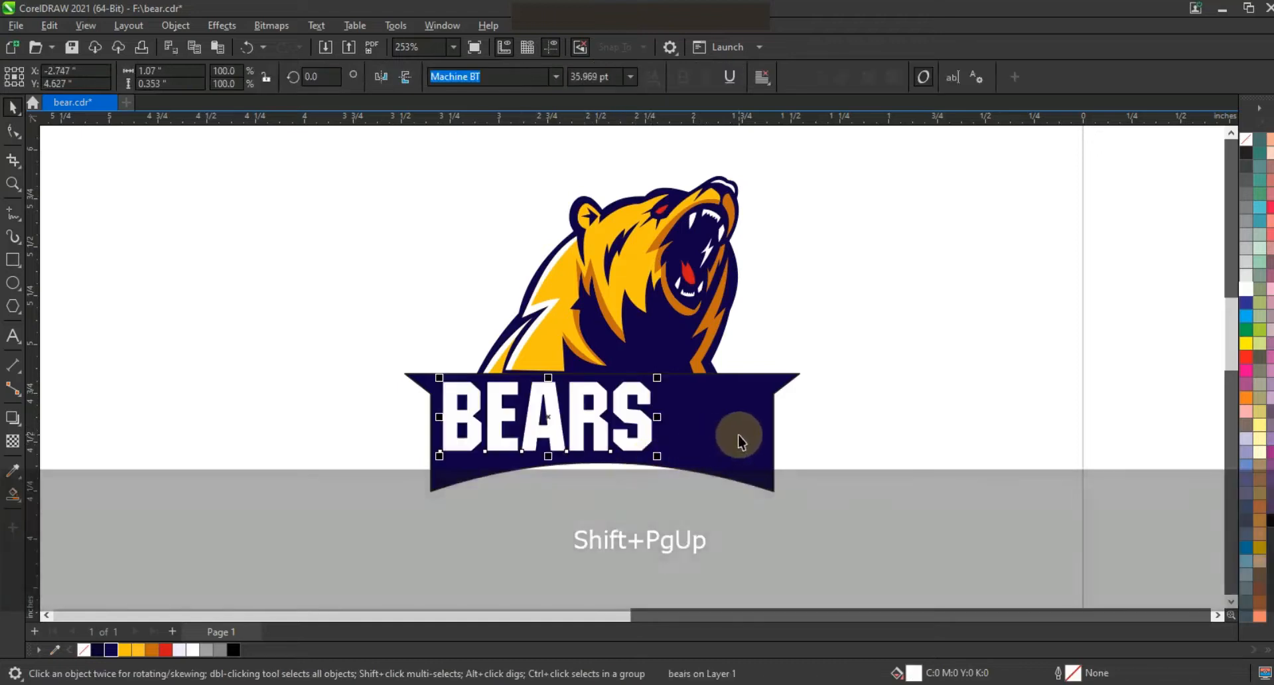
Step: Narrow the banner and stretch the BEARS lettering wider so it fills the banner
click(738, 434)
drag(803, 434, 778, 431)
drag(629, 424, 746, 418)
drag(473, 418, 457, 427)
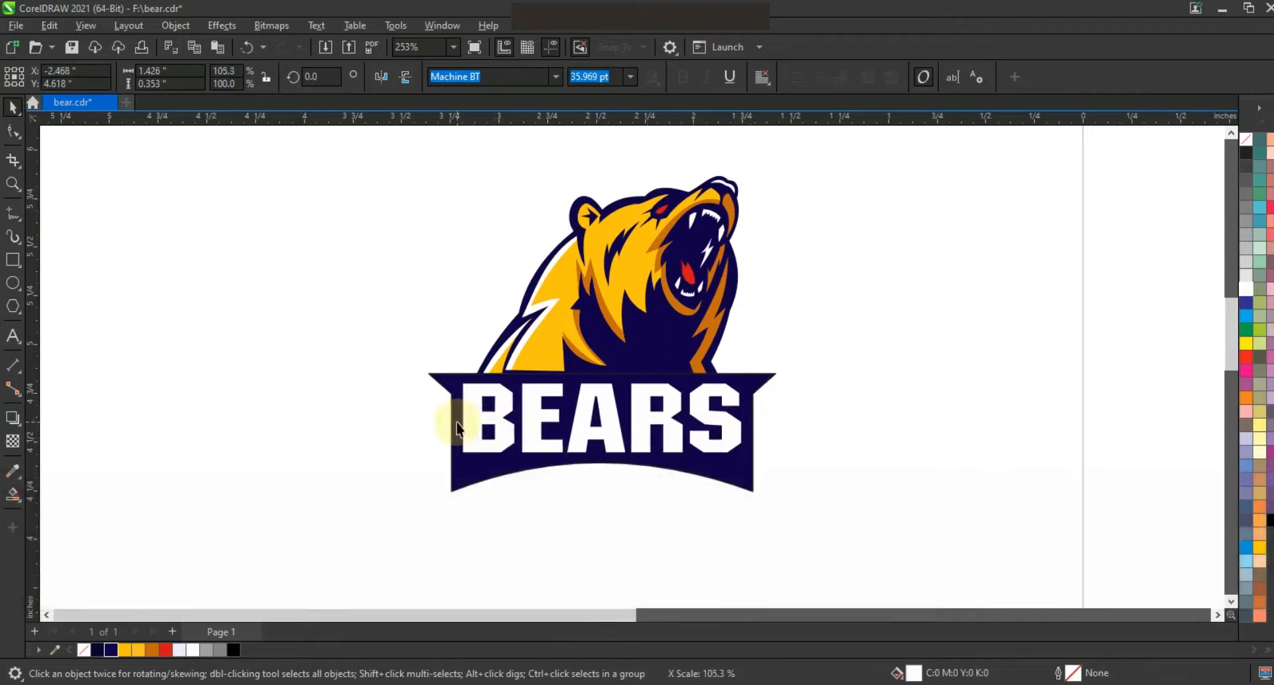
Step: Convert the lettering to curves and apply an envelope to it, deleting the envelope's middle nodes
key(ctrl+q)
click(12, 131)
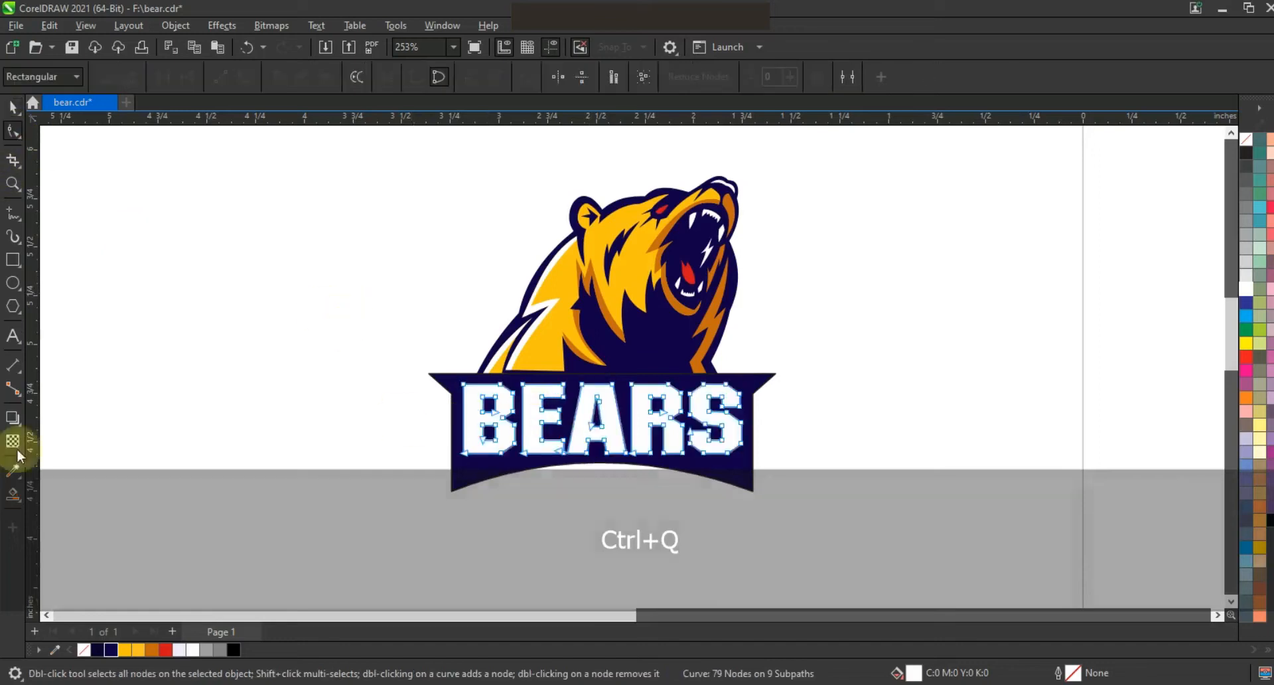
click(21, 432)
click(105, 488)
drag(574, 373, 667, 493)
key(Delete)
drag(788, 409, 364, 439)
key(Delete)
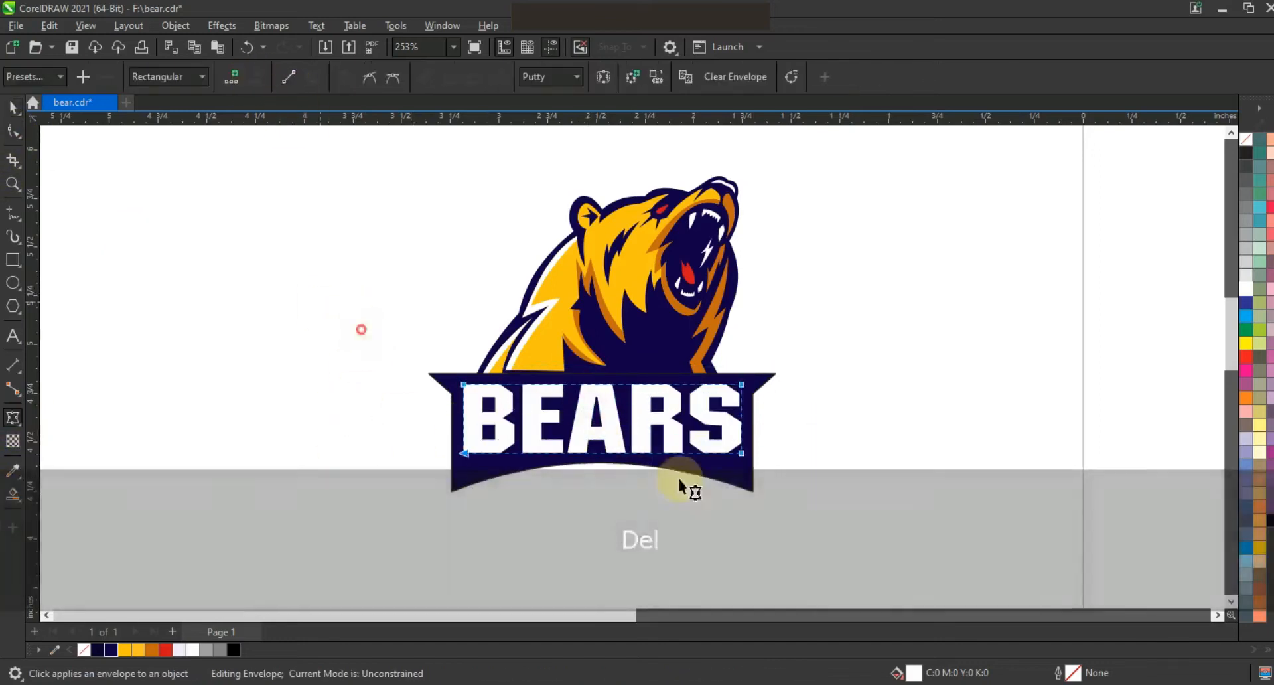
Step: Bend the envelope's bottom edge upward so the lettering's base follows the banner's curve
click(310, 76)
drag(597, 450, 598, 427)
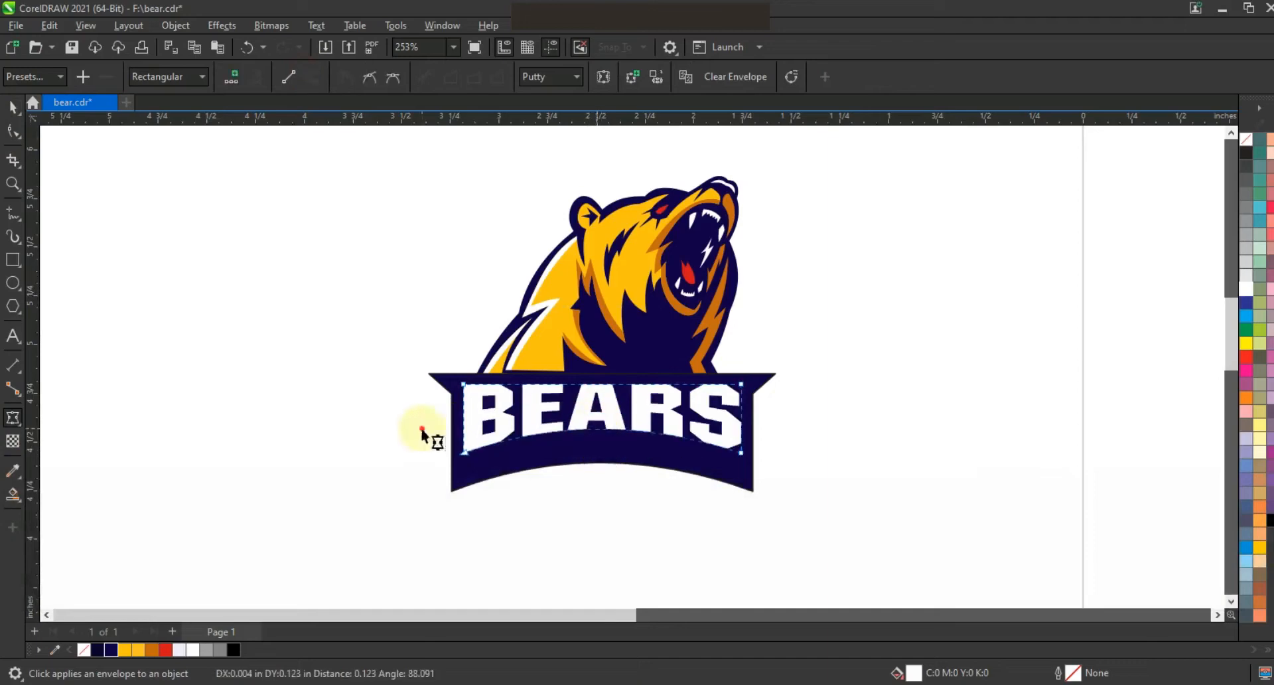
drag(742, 454, 746, 469)
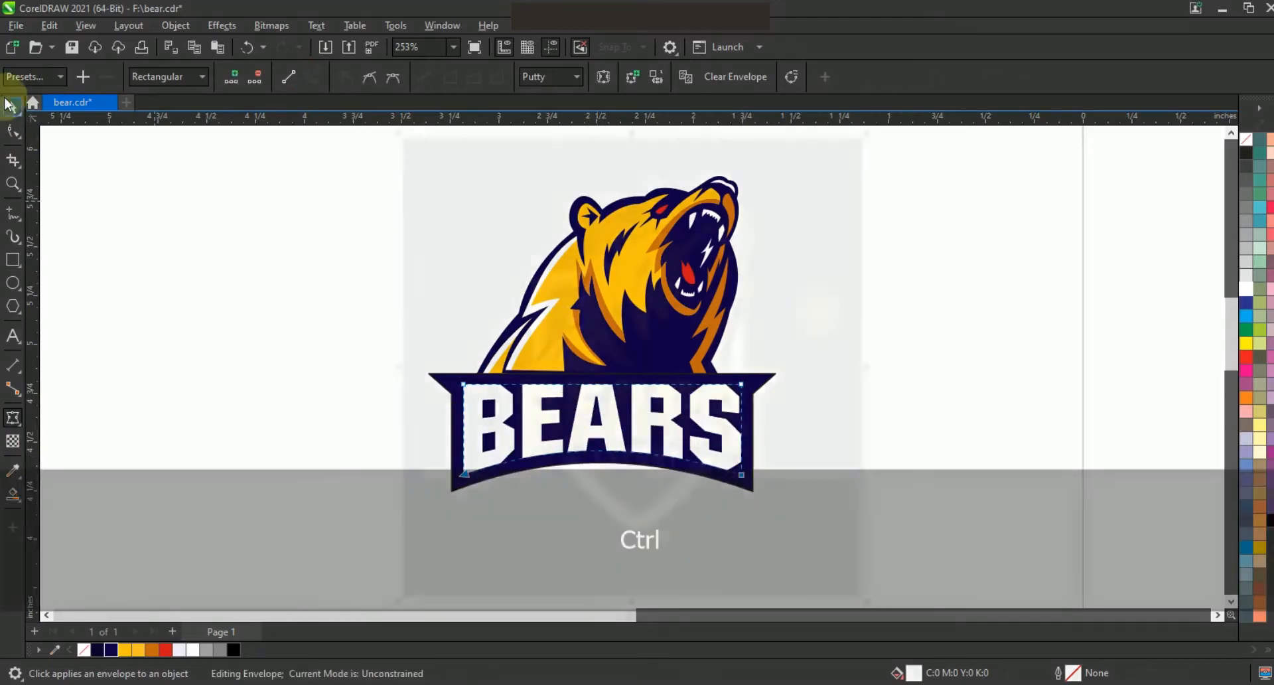
key(Escape)
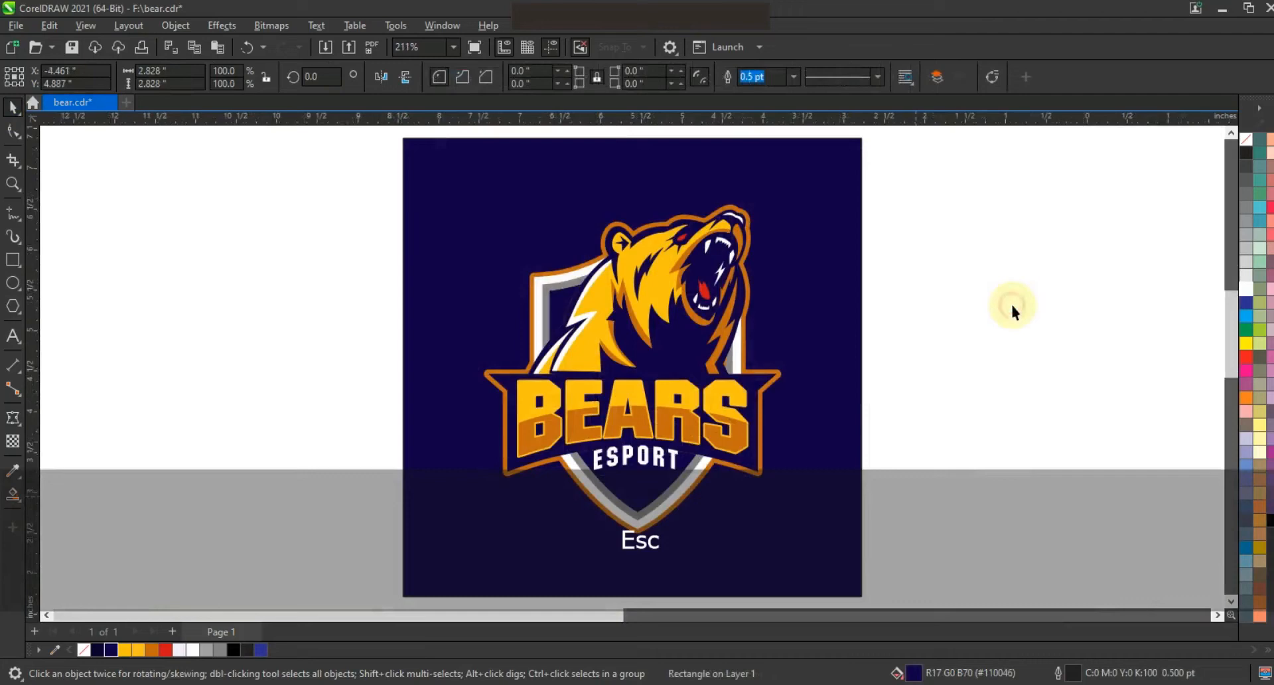
Step: Preview the finished logo in full screen and zoom to fit all objects
key(F9)
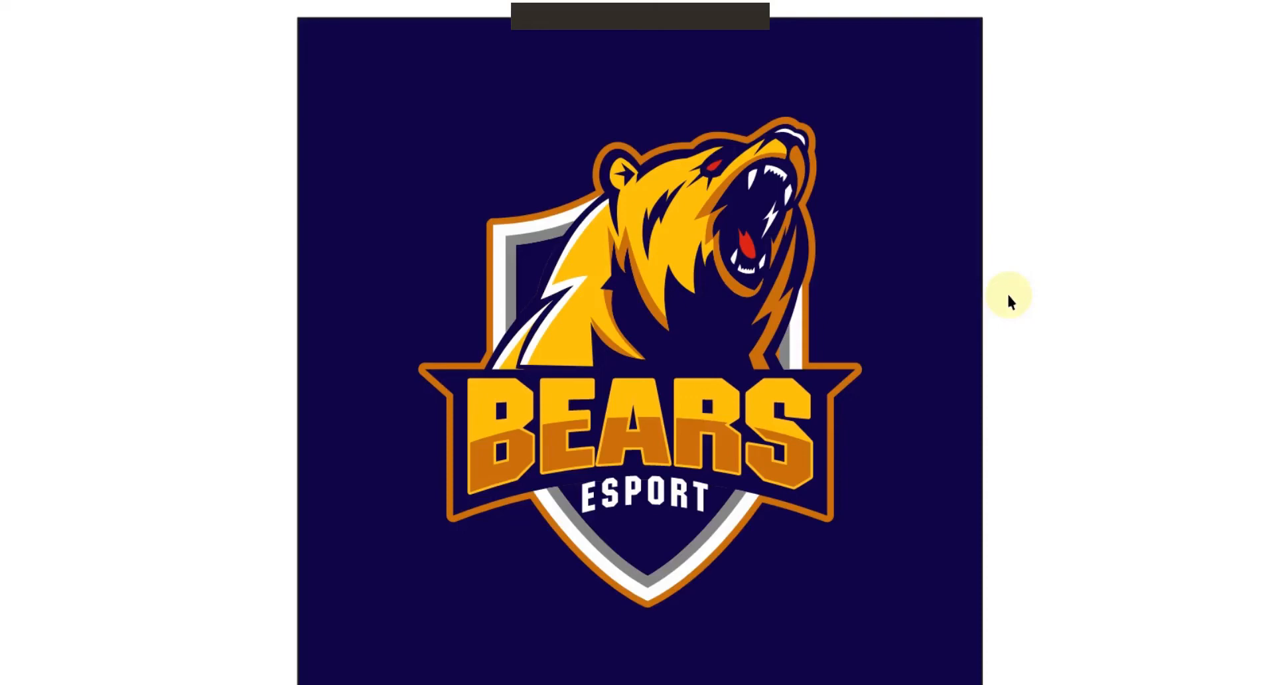
key(F4)
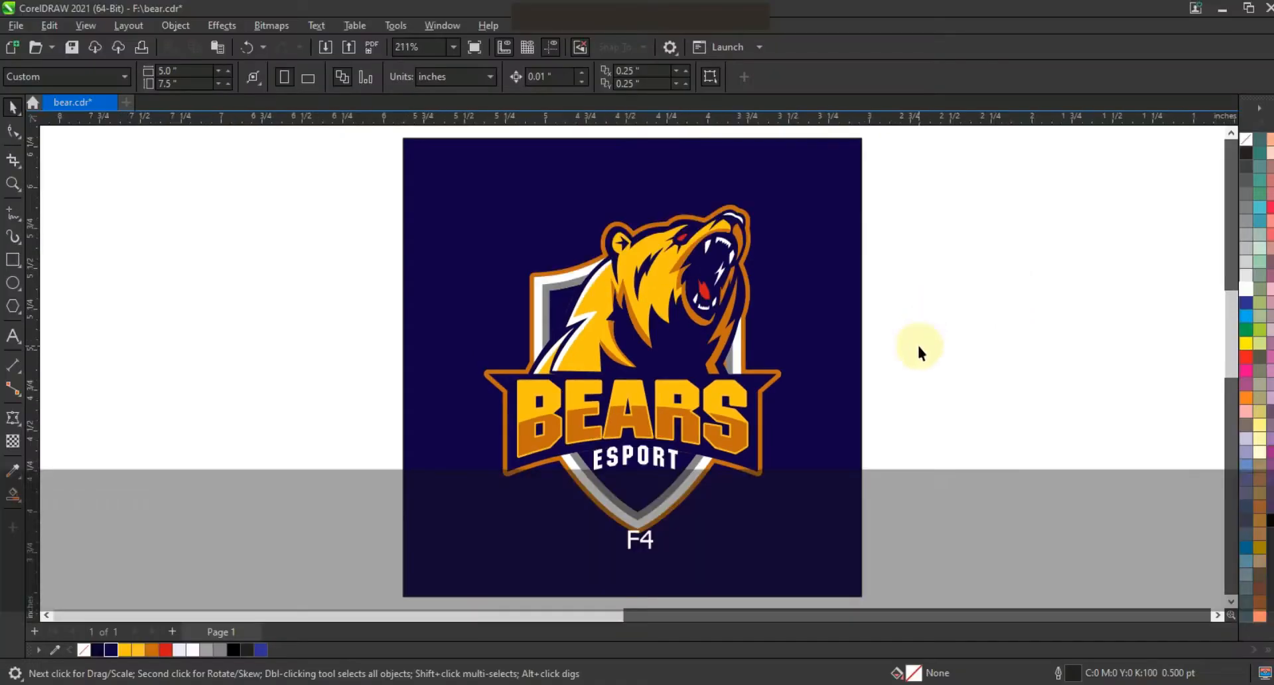